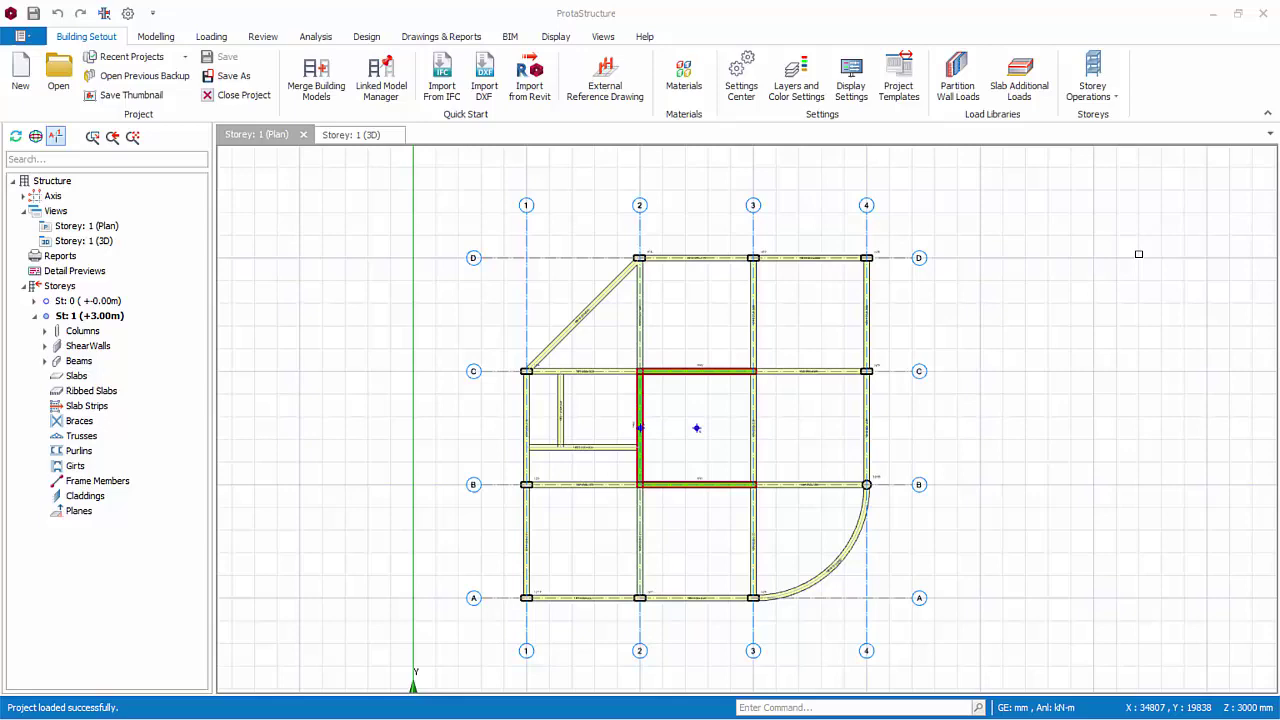
- Open the Slab Additional Load Library and, from it, the Material Library for editing
{"action": "left_click", "coordinate": [1019, 88]}
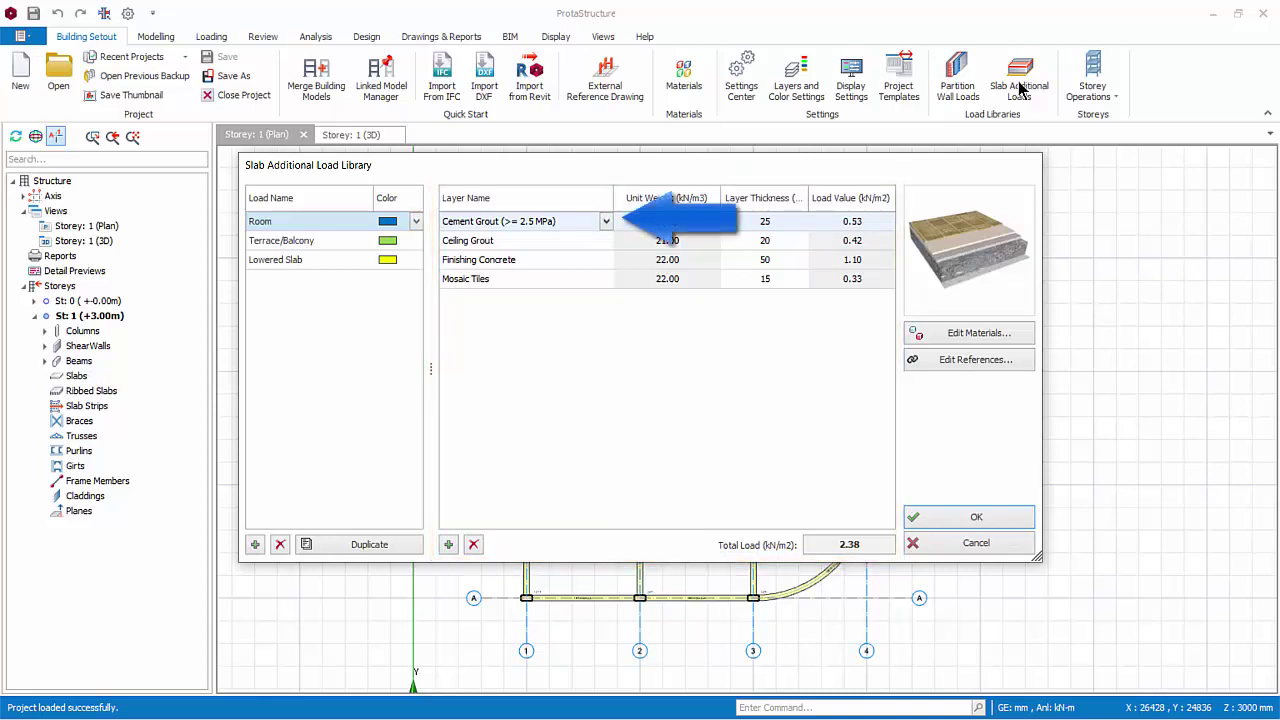
{"action": "key", "text": "alt+Down"}
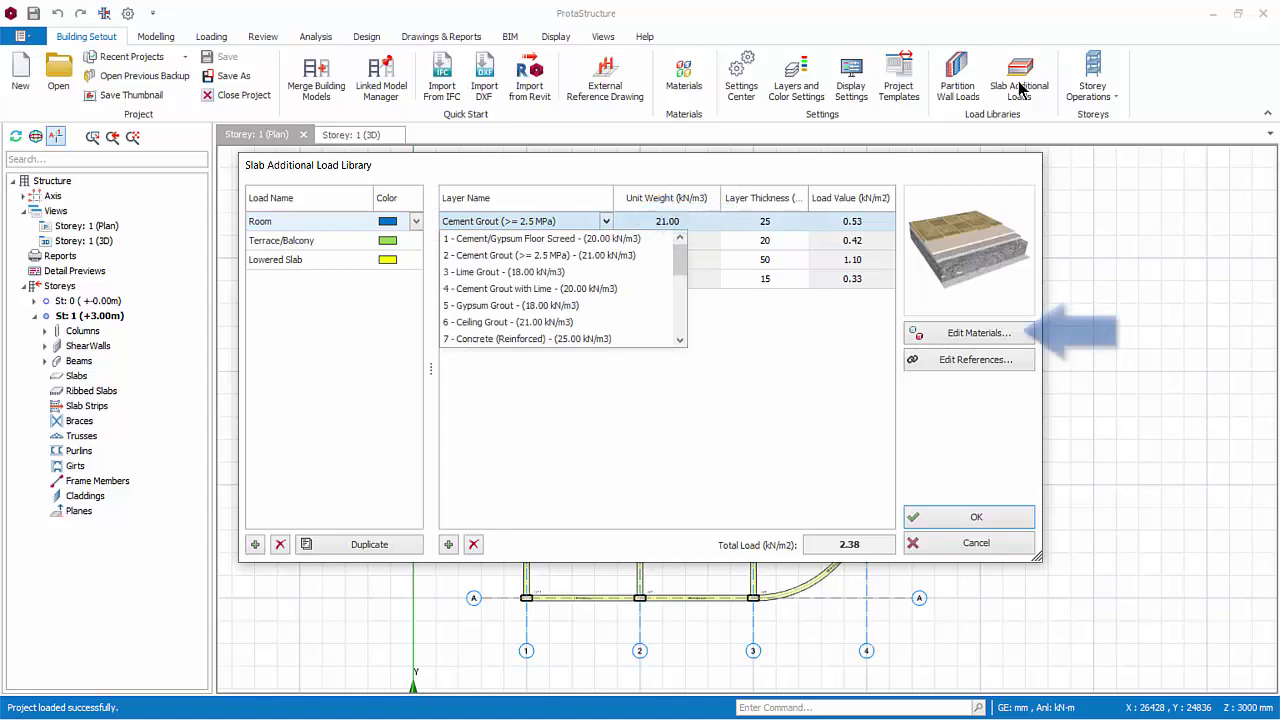
{"action": "key", "text": "Escape"}
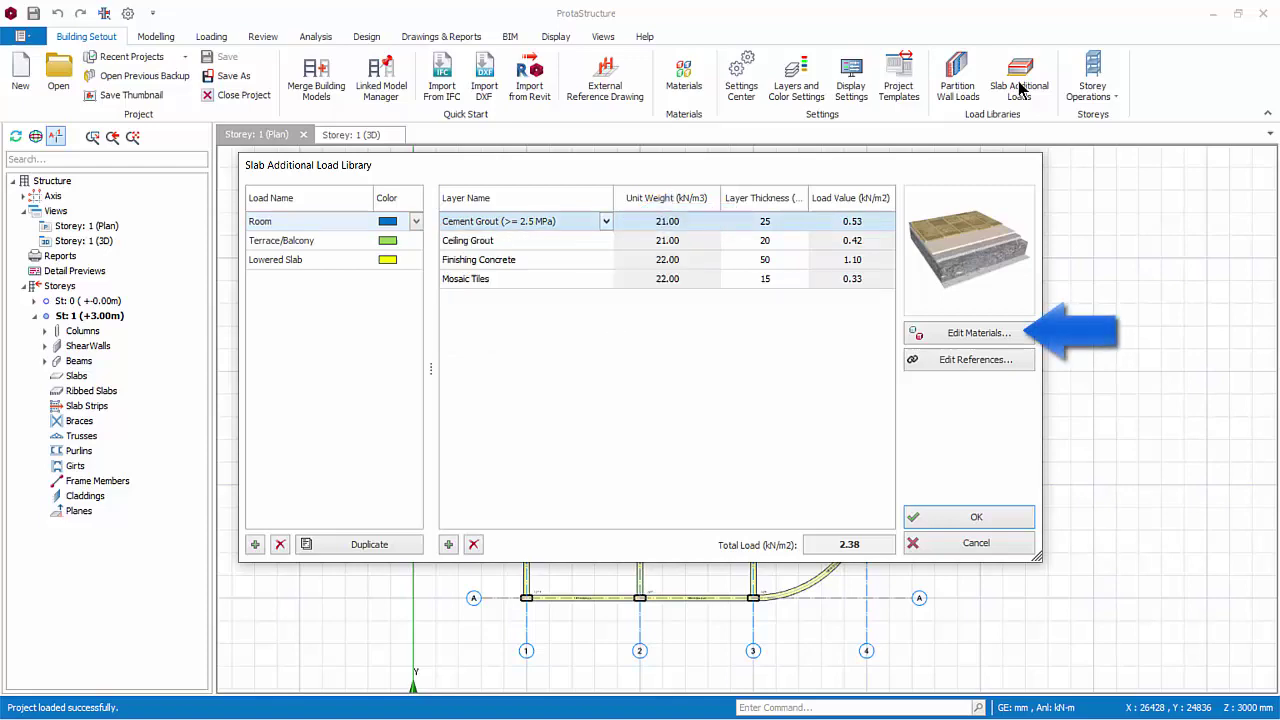
{"action": "key", "text": "alt+e"}
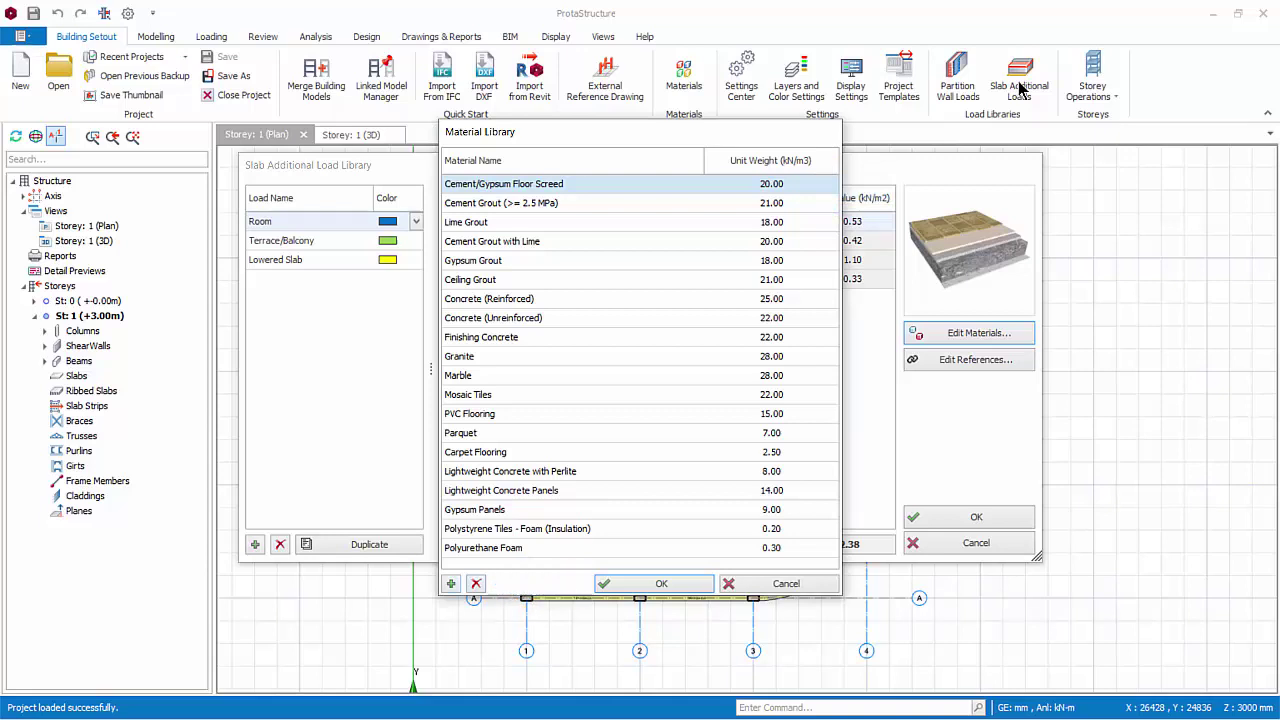
- Close the Material Library, leaving the Edit Load References dialog open
{"action": "key", "text": "Escape"}
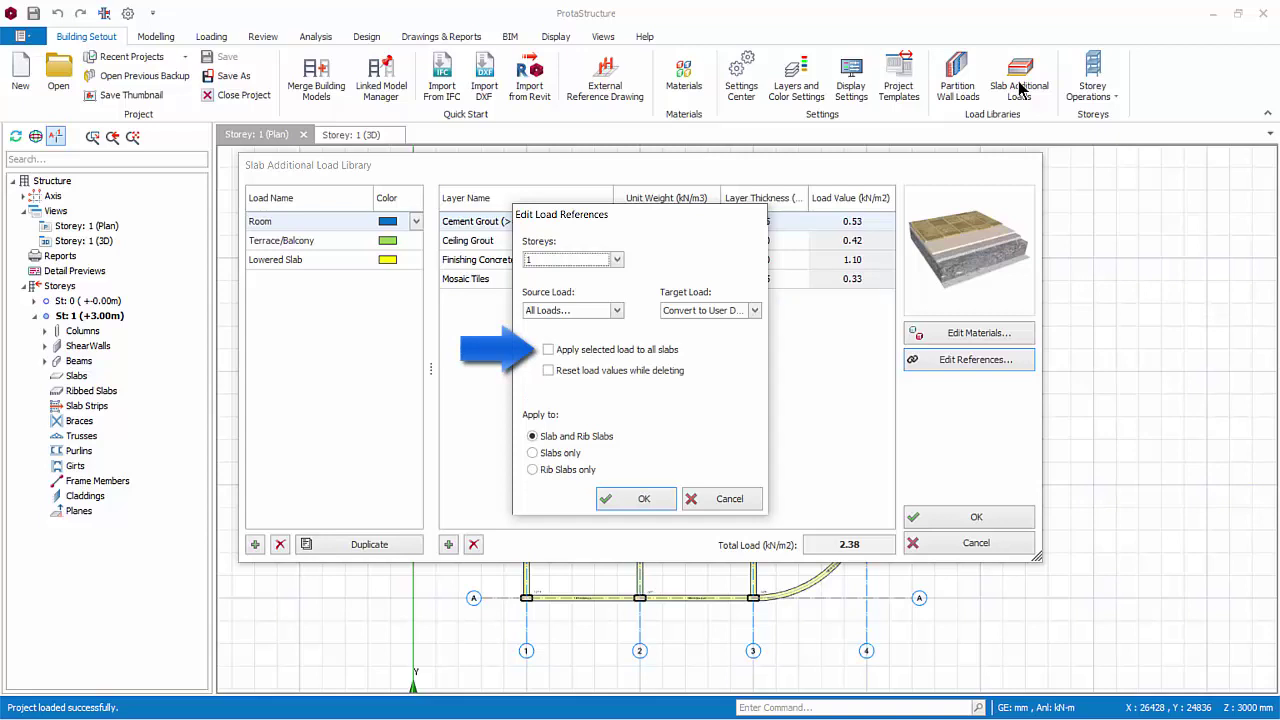
{"action": "key", "text": "Escape"}
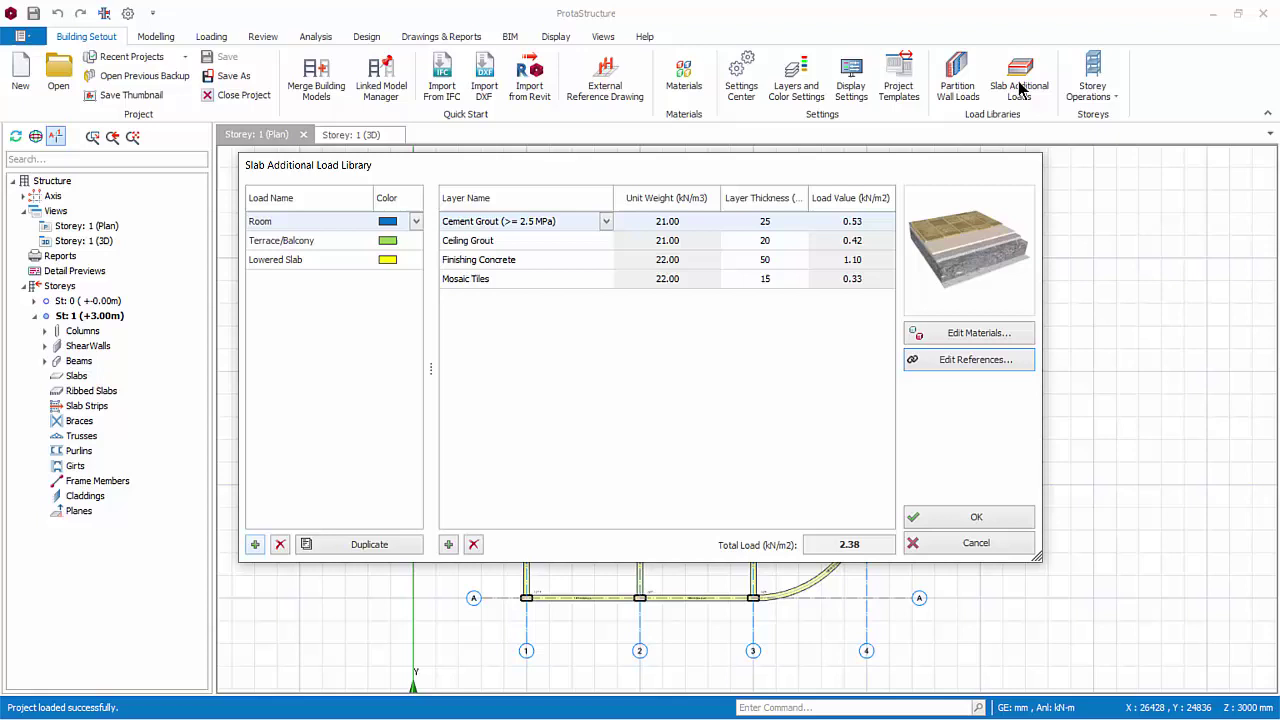
- Add a new slab load named Roof with the colour RosyBrown
{"action": "key", "text": "Insert"}
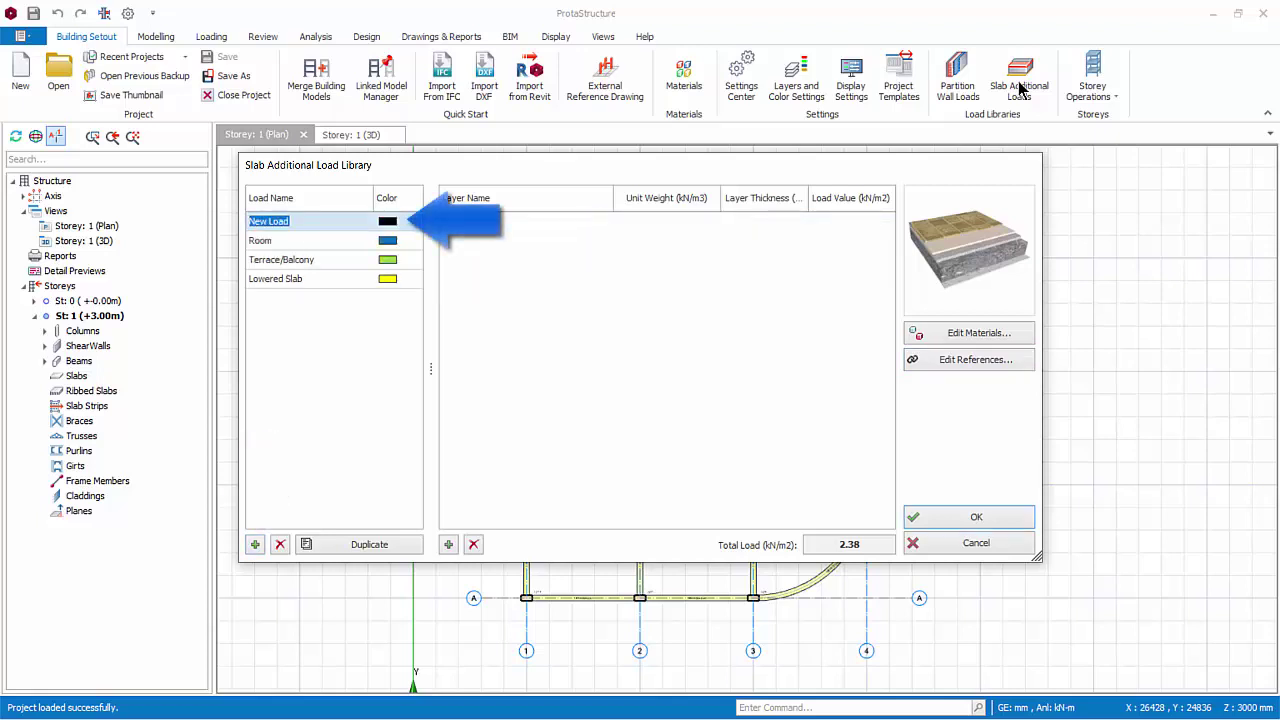
{"action": "type", "text": "Roof"}
{"action": "key", "text": "Tab"}
{"action": "key", "text": "alt+Down"}
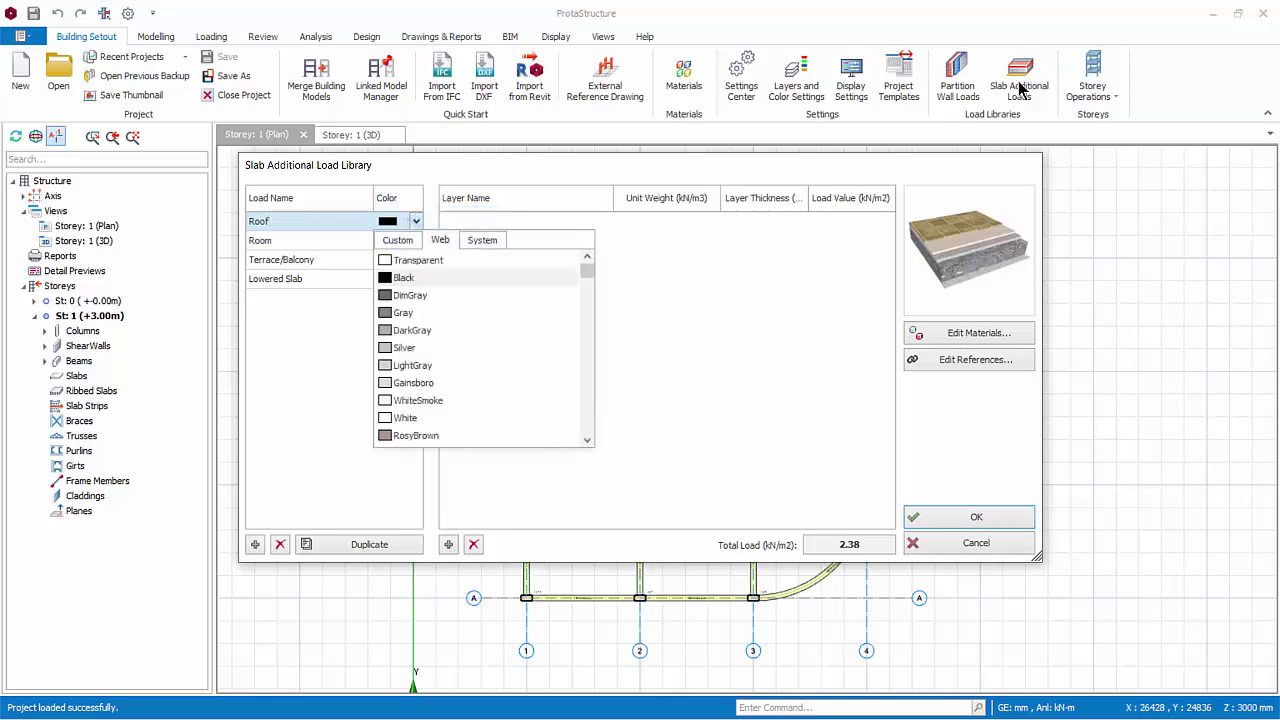
{"action": "key", "text": "Down"}
{"action": "key", "text": "Down"}
{"action": "key", "text": "Down"}
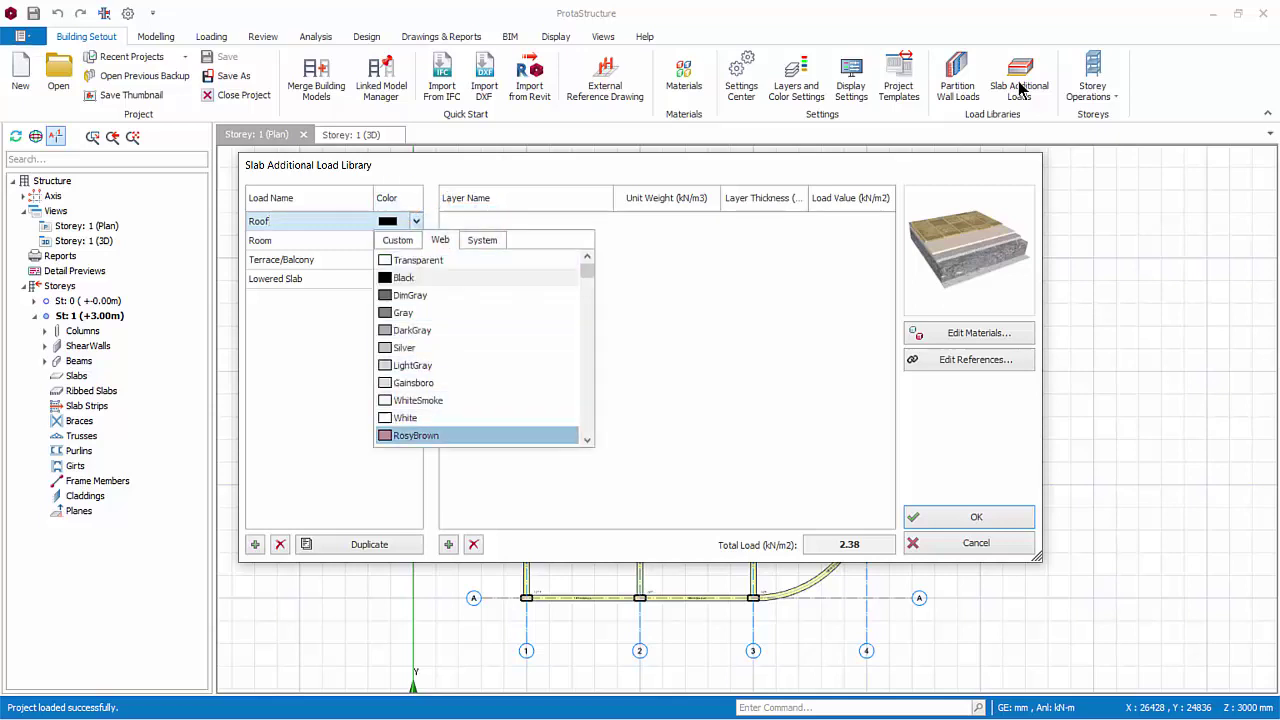
{"action": "key", "text": "Return"}
- Give the Roof load a 30 mm Cement Grout (>= 2.5 MPa) layer and save the library
{"action": "key", "text": "Insert"}
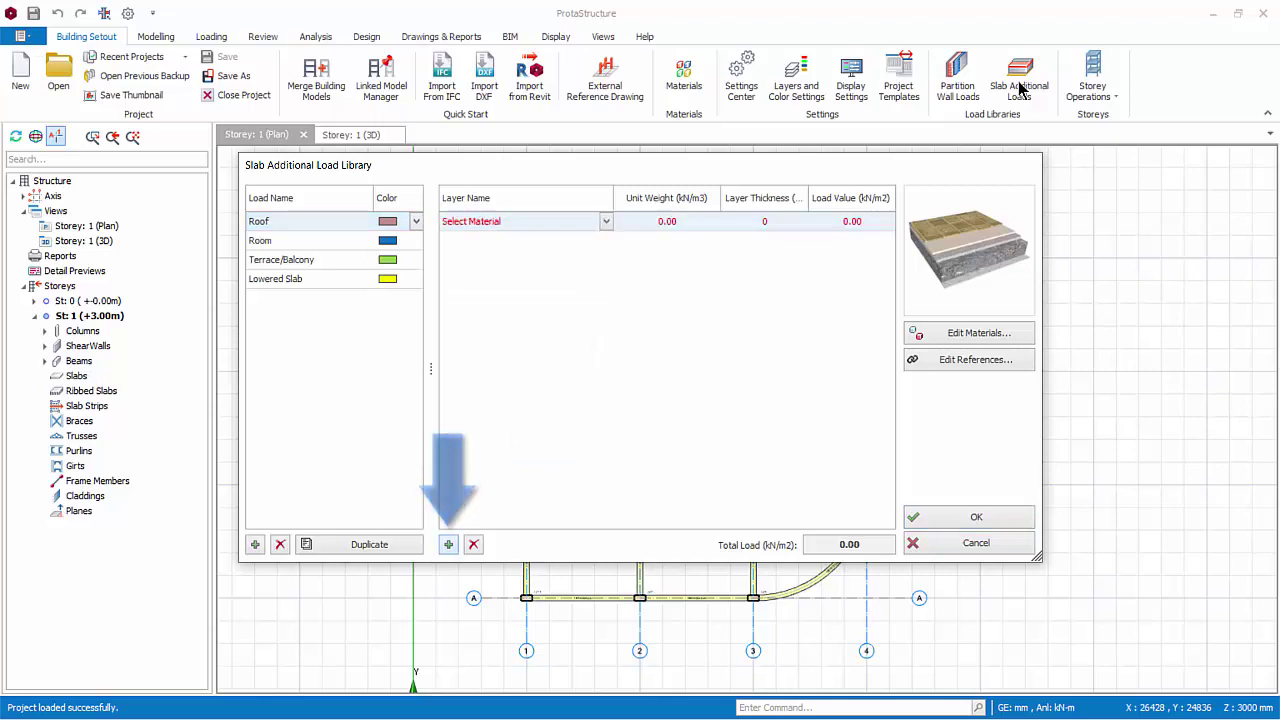
{"action": "key", "text": "alt+Down"}
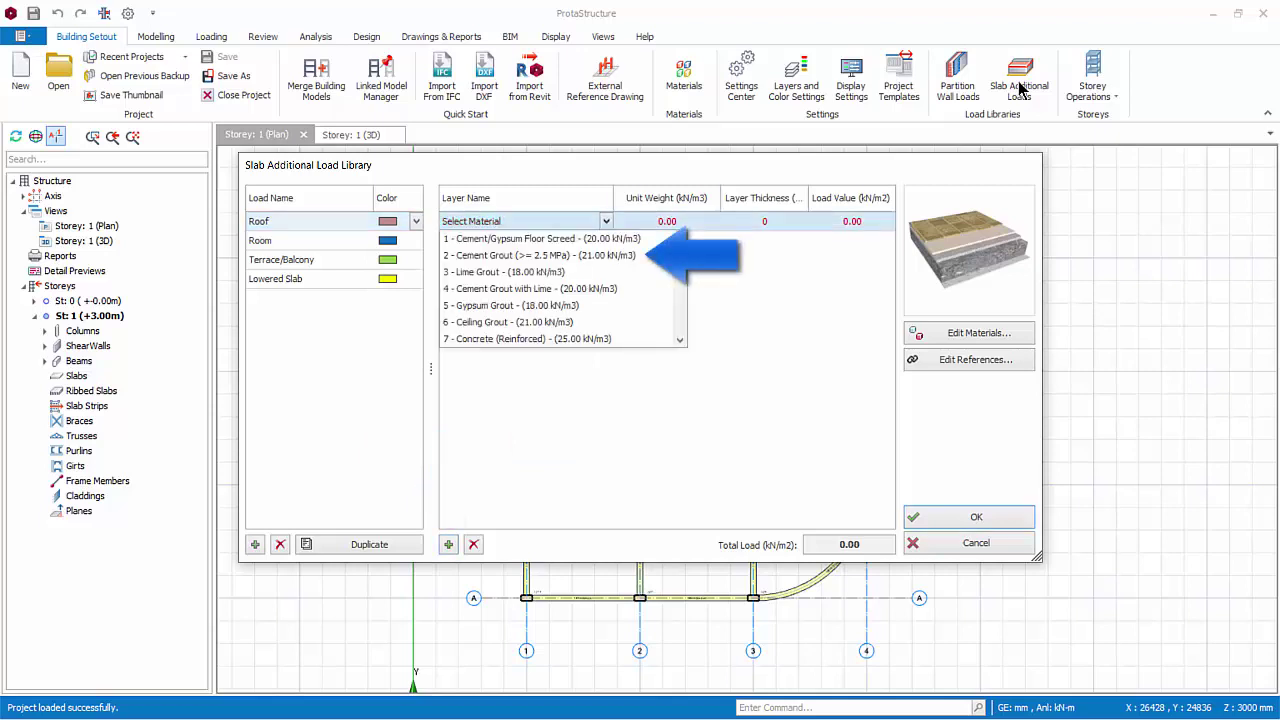
{"action": "key", "text": "Down"}
{"action": "key", "text": "Return"}
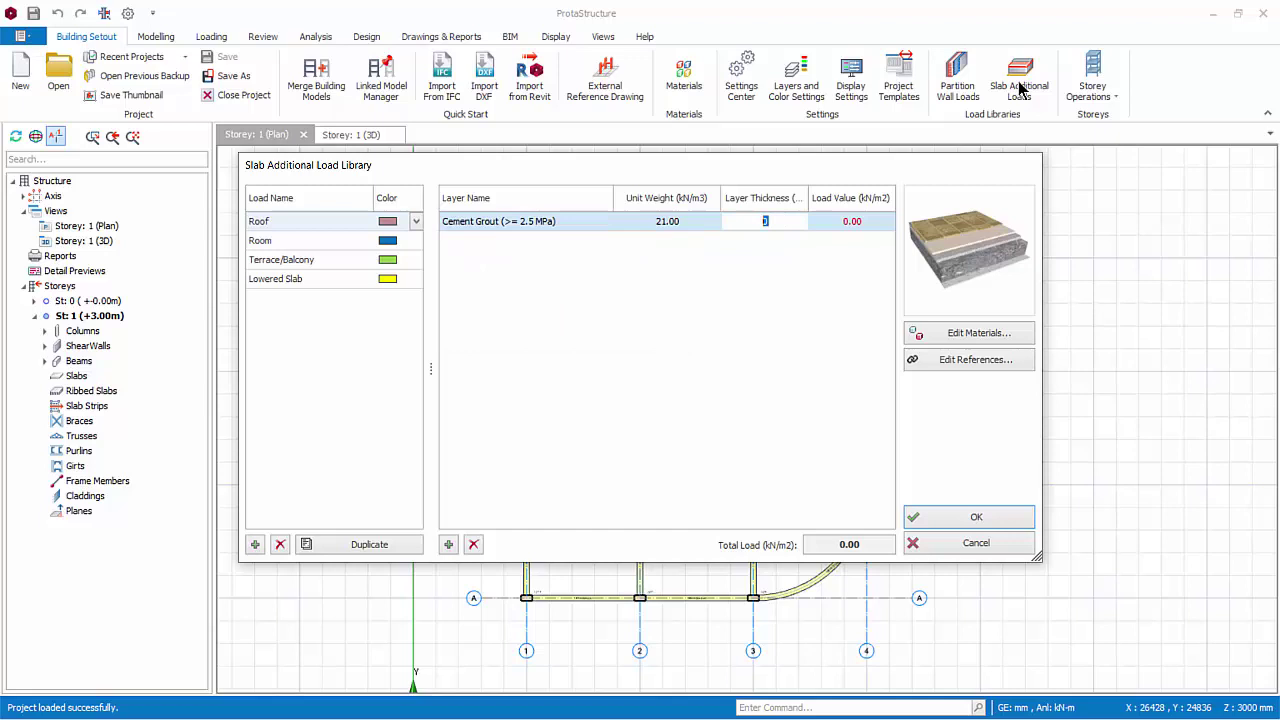
{"action": "type", "text": "30"}
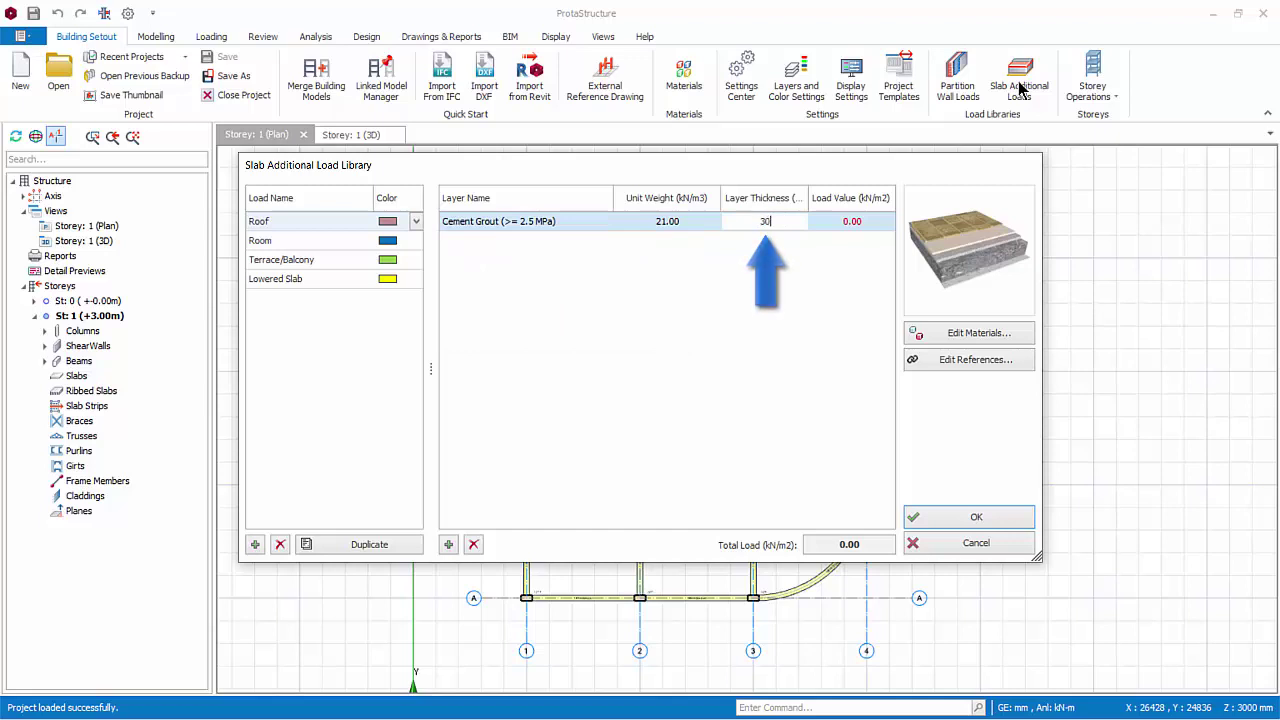
{"action": "key", "text": "Return"}
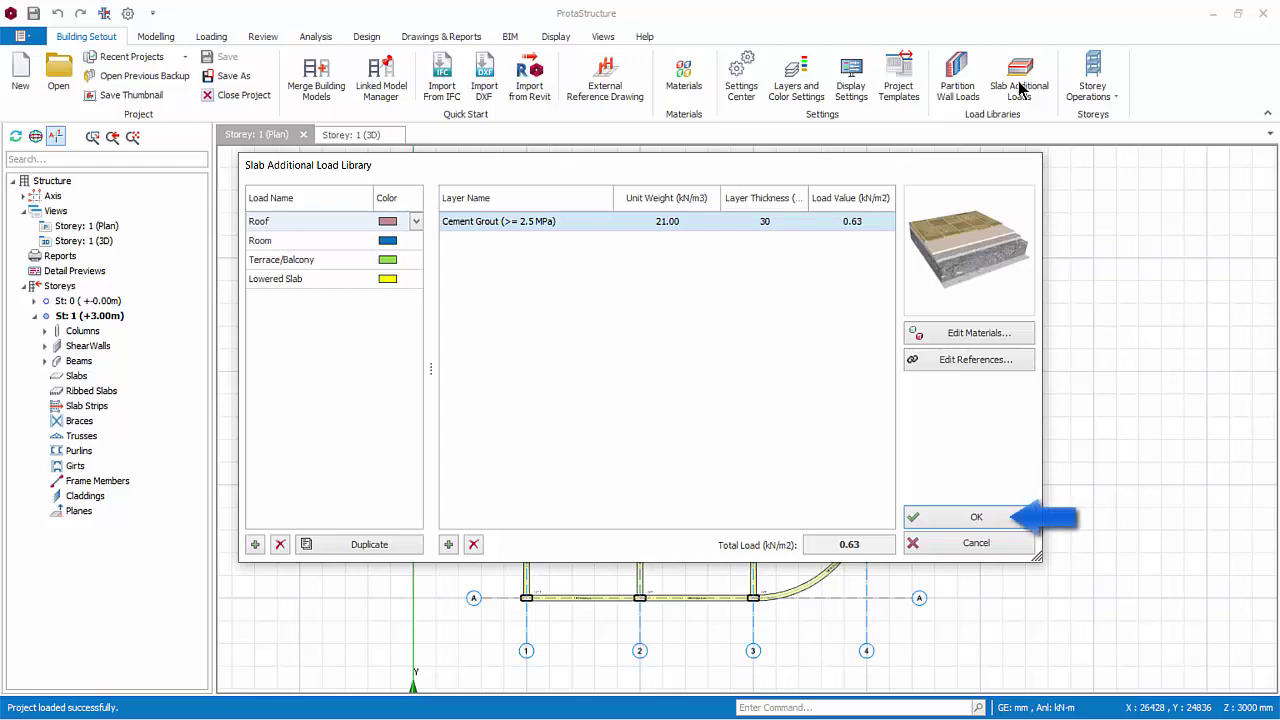
{"action": "key", "text": "Return"}
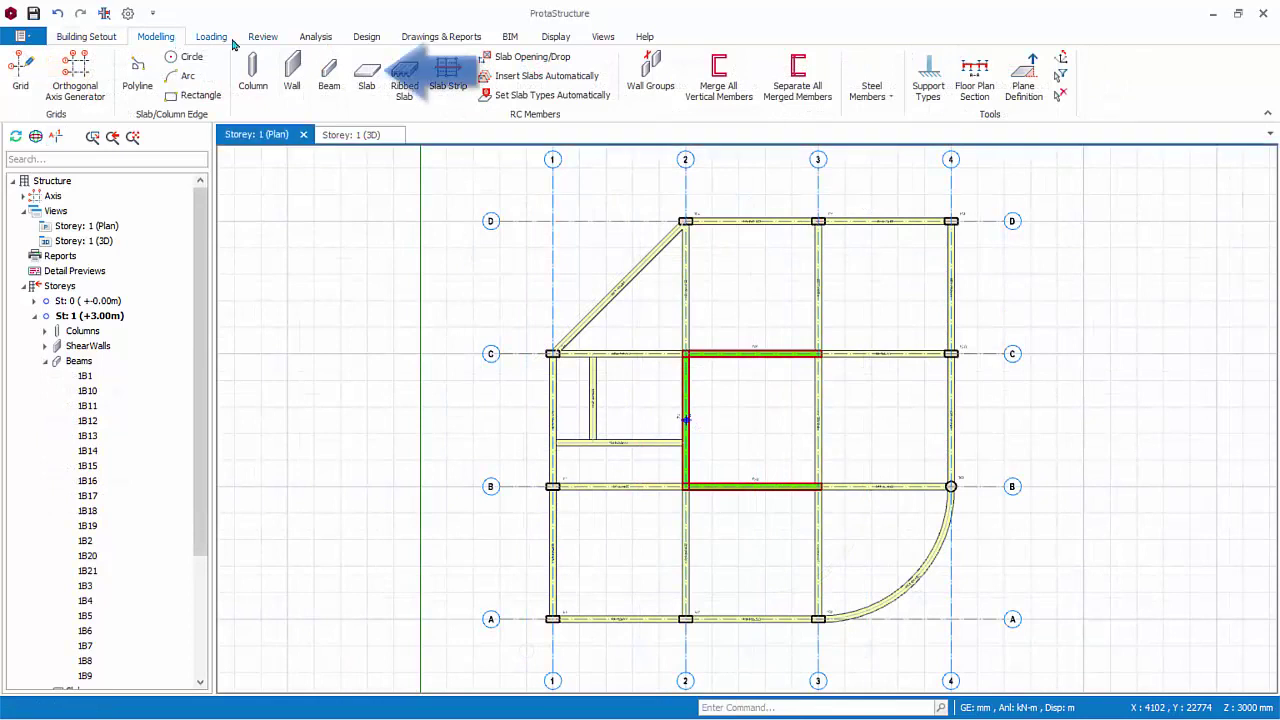
- Start the Slab tool and agree to define load cases in the Load Combination Editor
{"action": "left_click", "coordinate": [370, 80]}
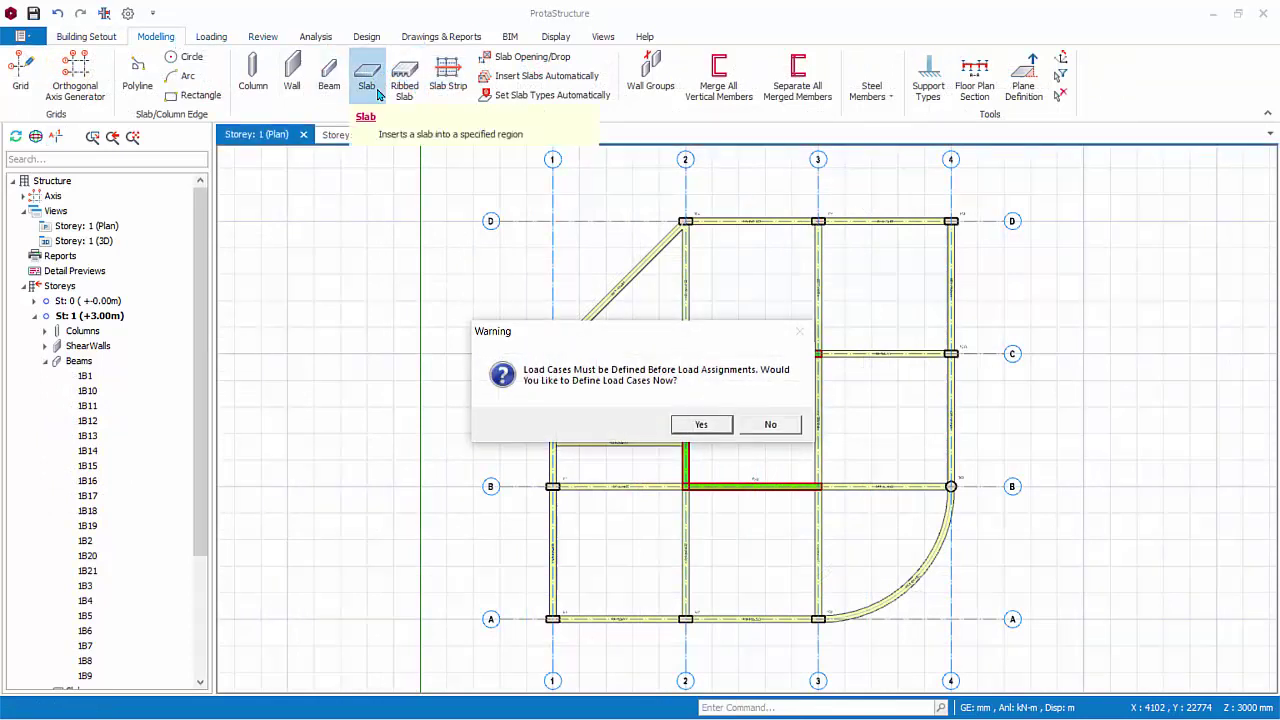
{"action": "left_click", "coordinate": [701, 425]}
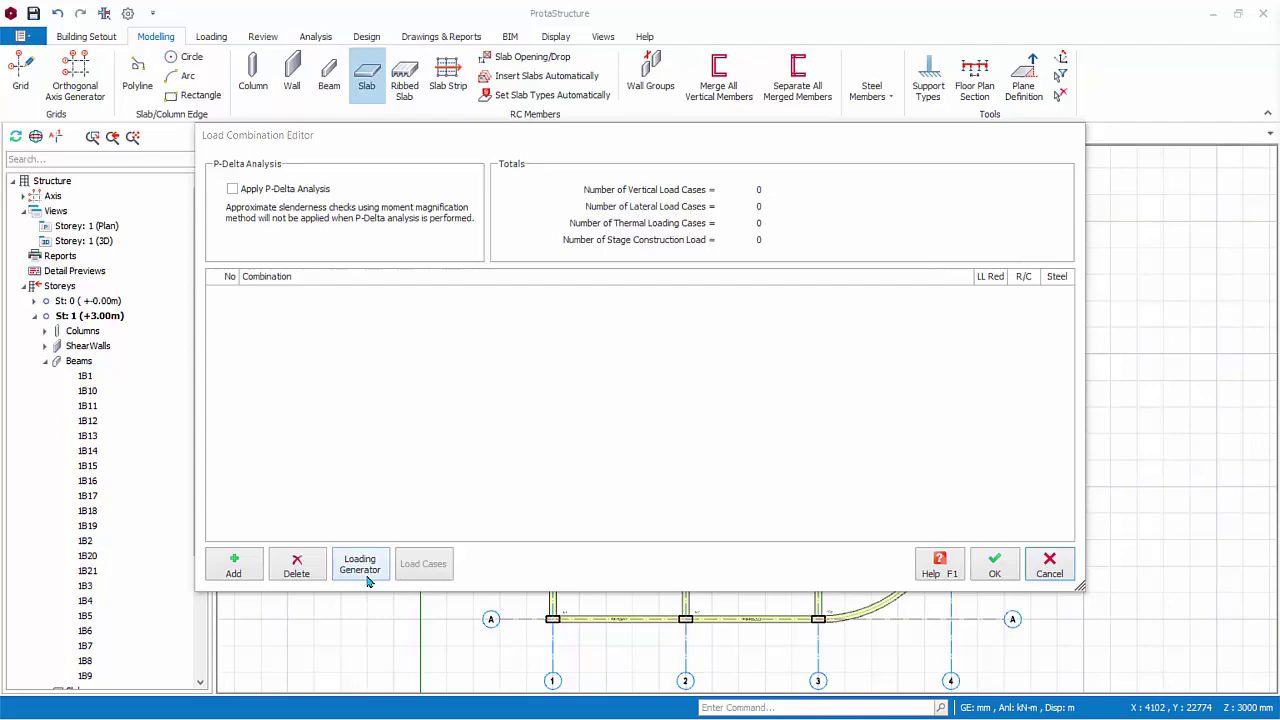
- Run the Loading Generator with all pattern loads, direction-dependent pattern loading and horizontal cases included
{"action": "left_click", "coordinate": [367, 581]}
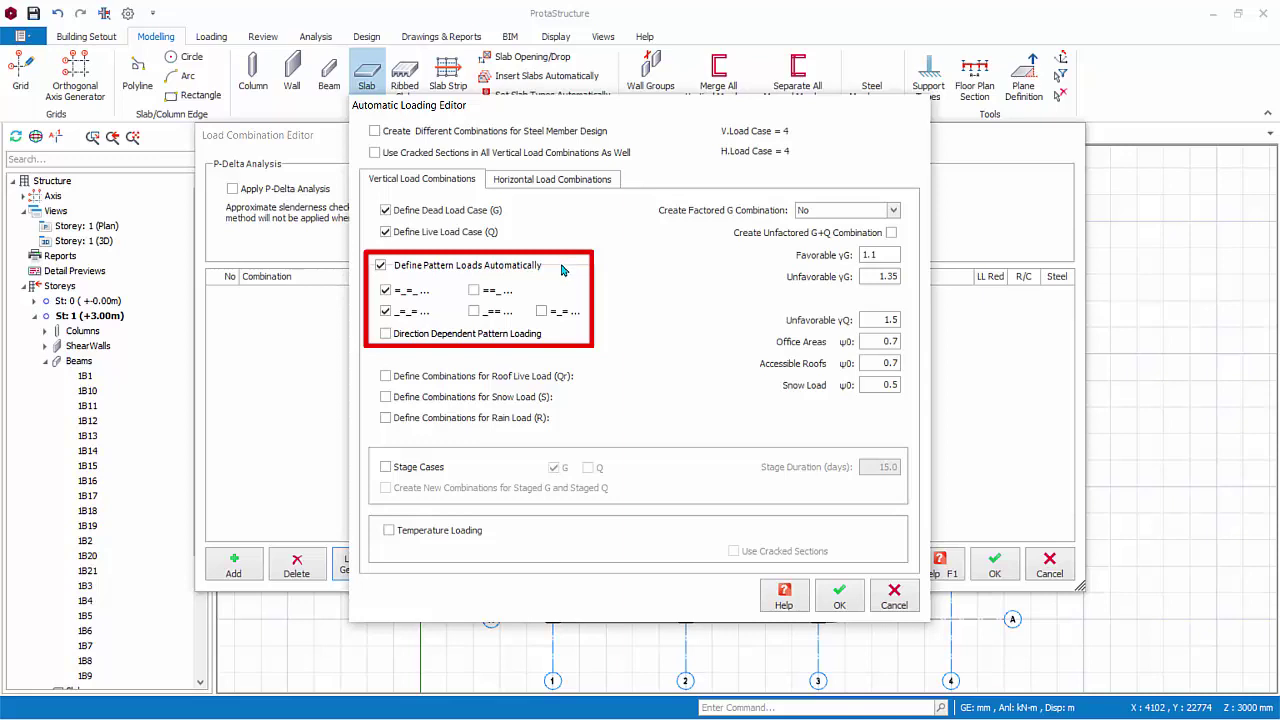
{"action": "left_click", "coordinate": [474, 290]}
{"action": "left_click", "coordinate": [473, 311]}
{"action": "left_click", "coordinate": [541, 311]}
{"action": "left_click", "coordinate": [386, 335]}
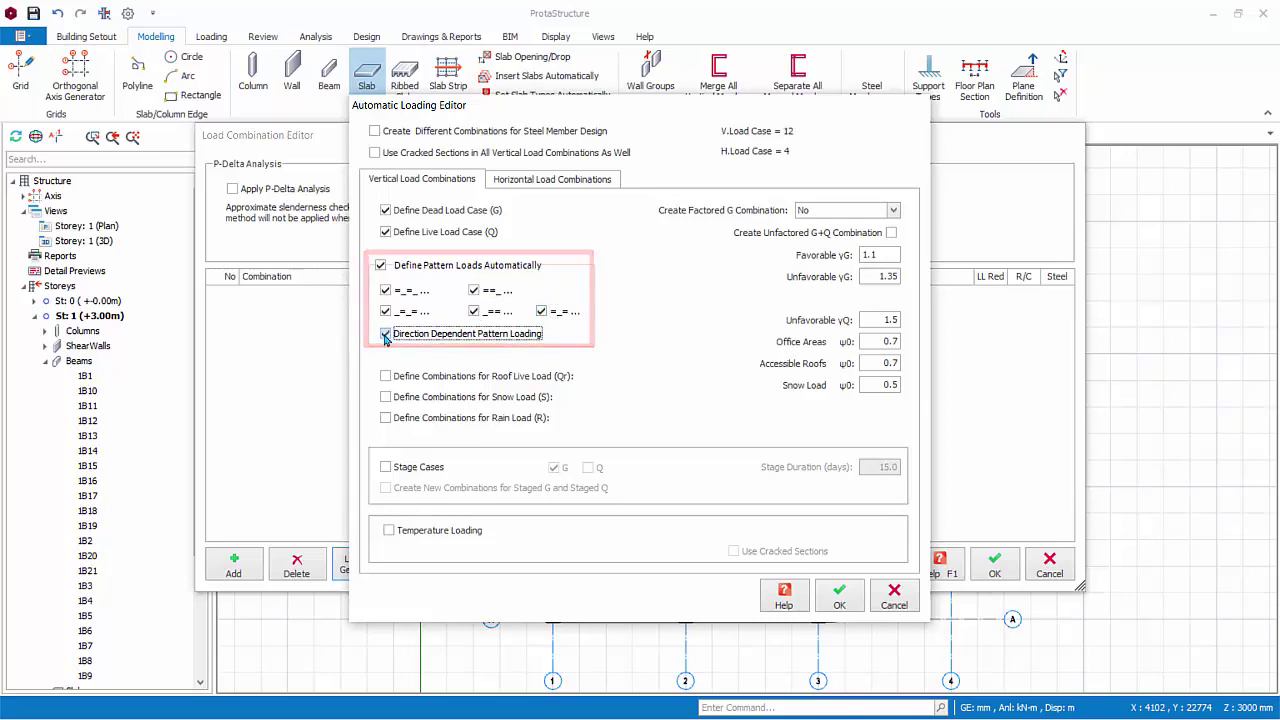
{"action": "left_click", "coordinate": [578, 185]}
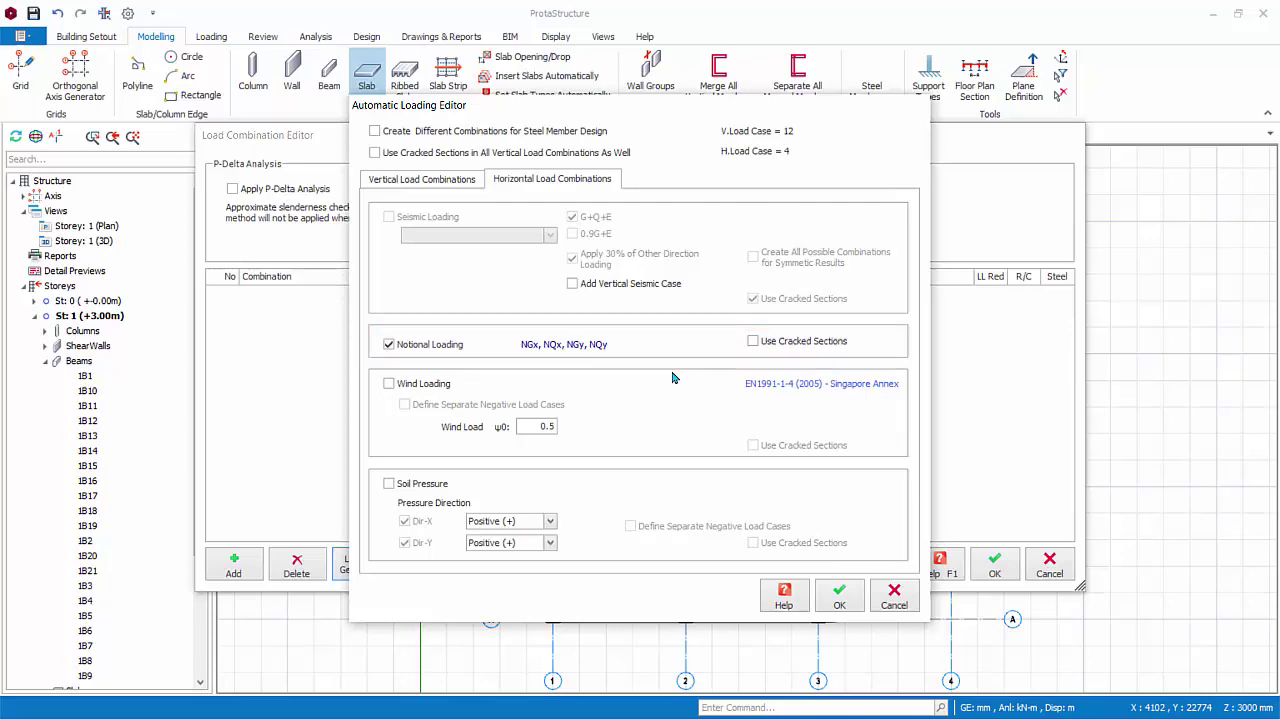
{"action": "left_click", "coordinate": [839, 598]}
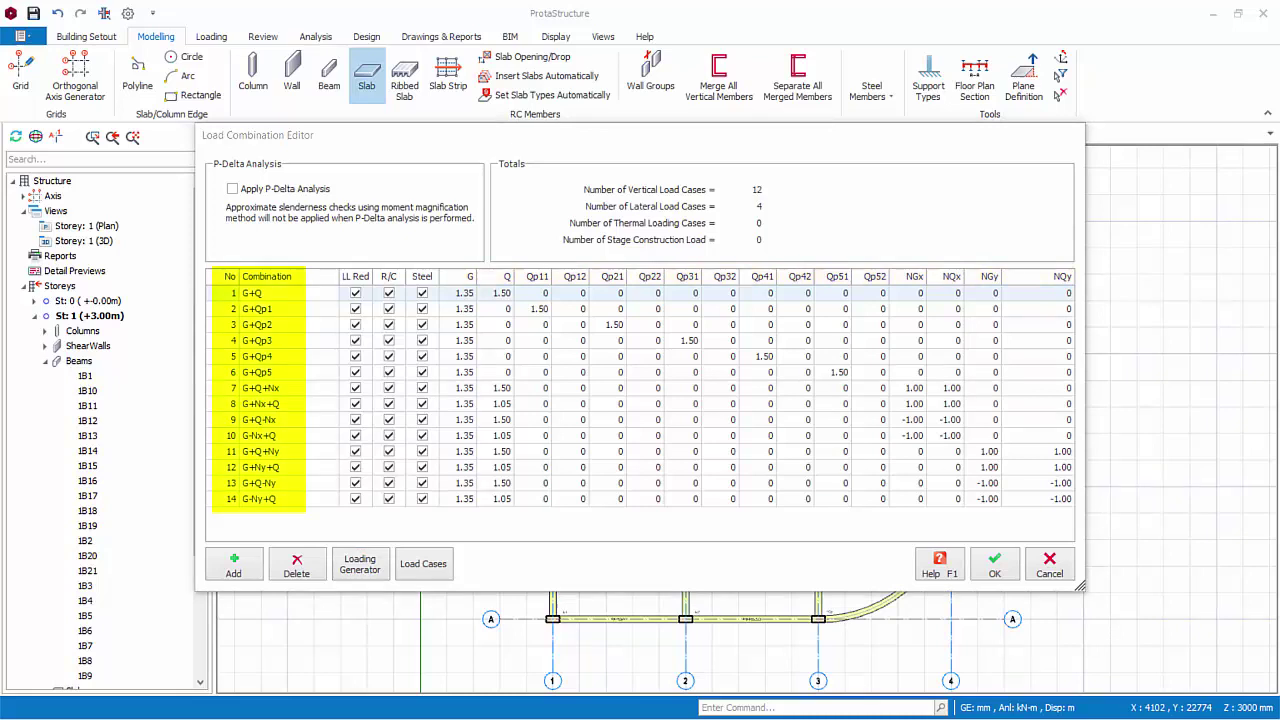
- Edit the names of the first combinations, including G+Qp1, in the Load Combination Editor
{"action": "left_click", "coordinate": [274, 293]}
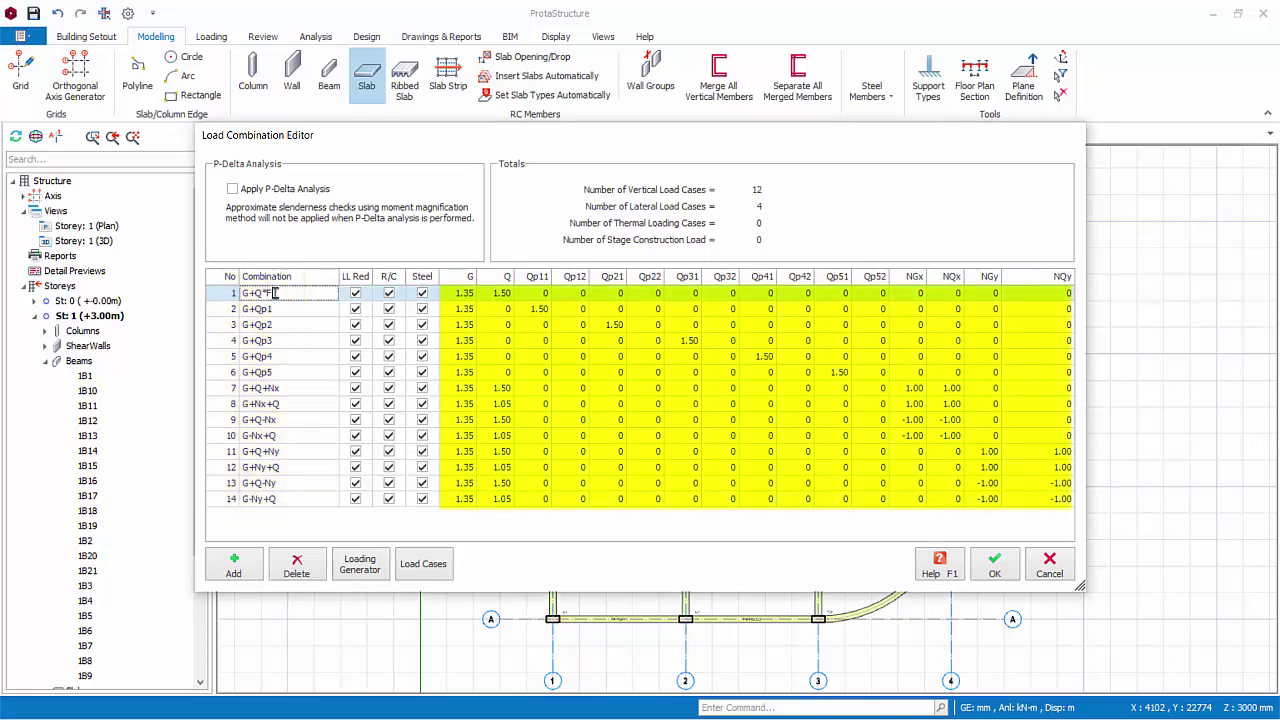
{"action": "left_click", "coordinate": [299, 316]}
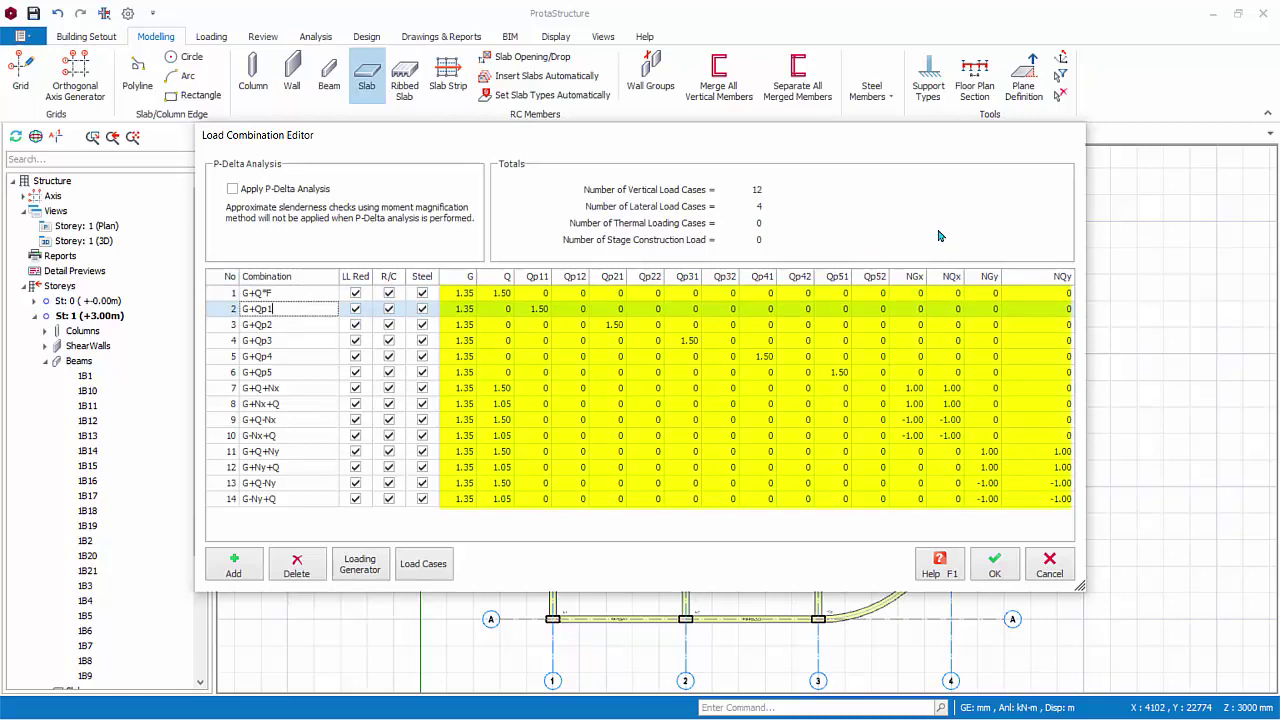
{"action": "left_click", "coordinate": [465, 294]}
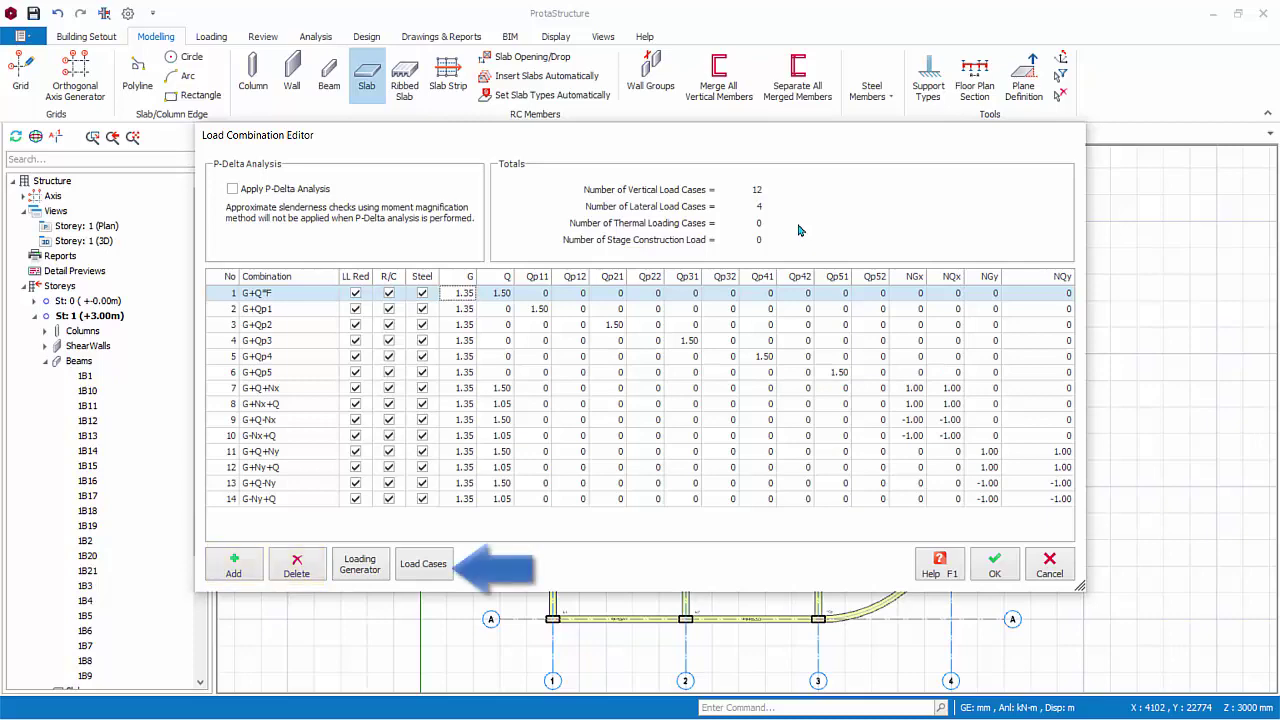
- Review the Qp11 load case's pattern direction settings, then cancel out of both dialogs unchanged
{"action": "left_click", "coordinate": [446, 570]}
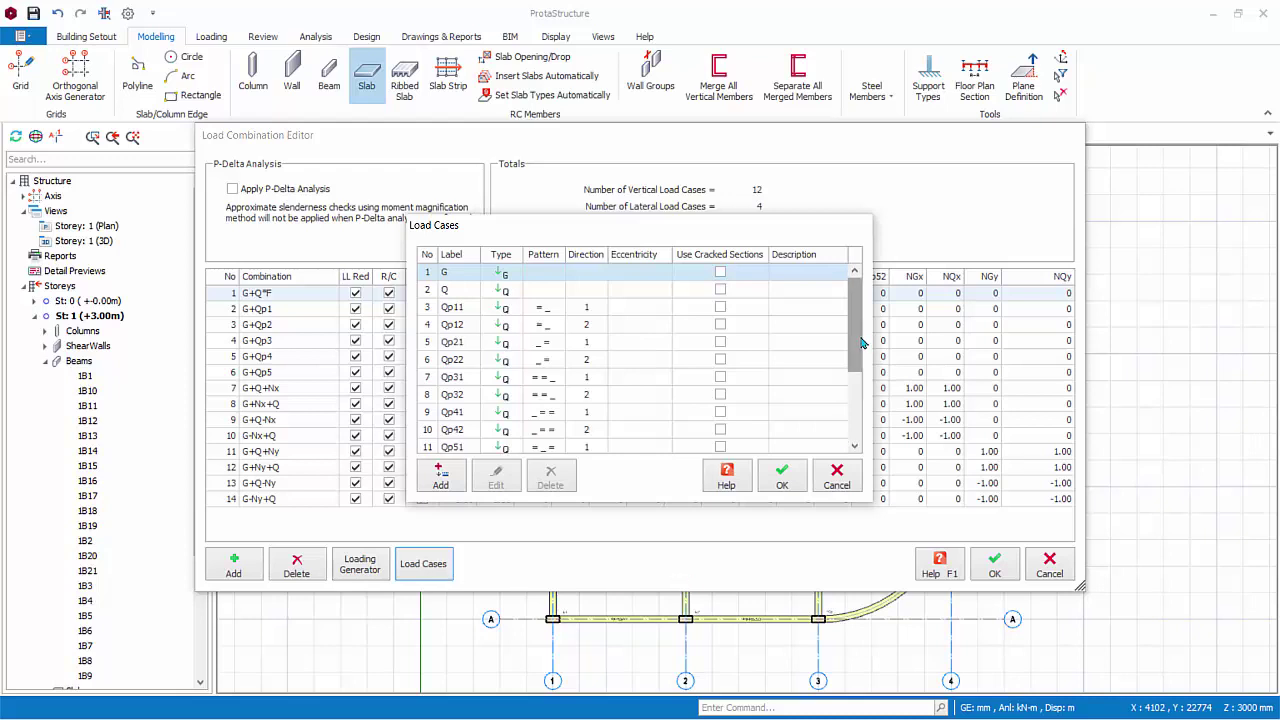
{"action": "left_click_drag", "start_coordinate": [861, 343], "coordinate": [858, 425]}
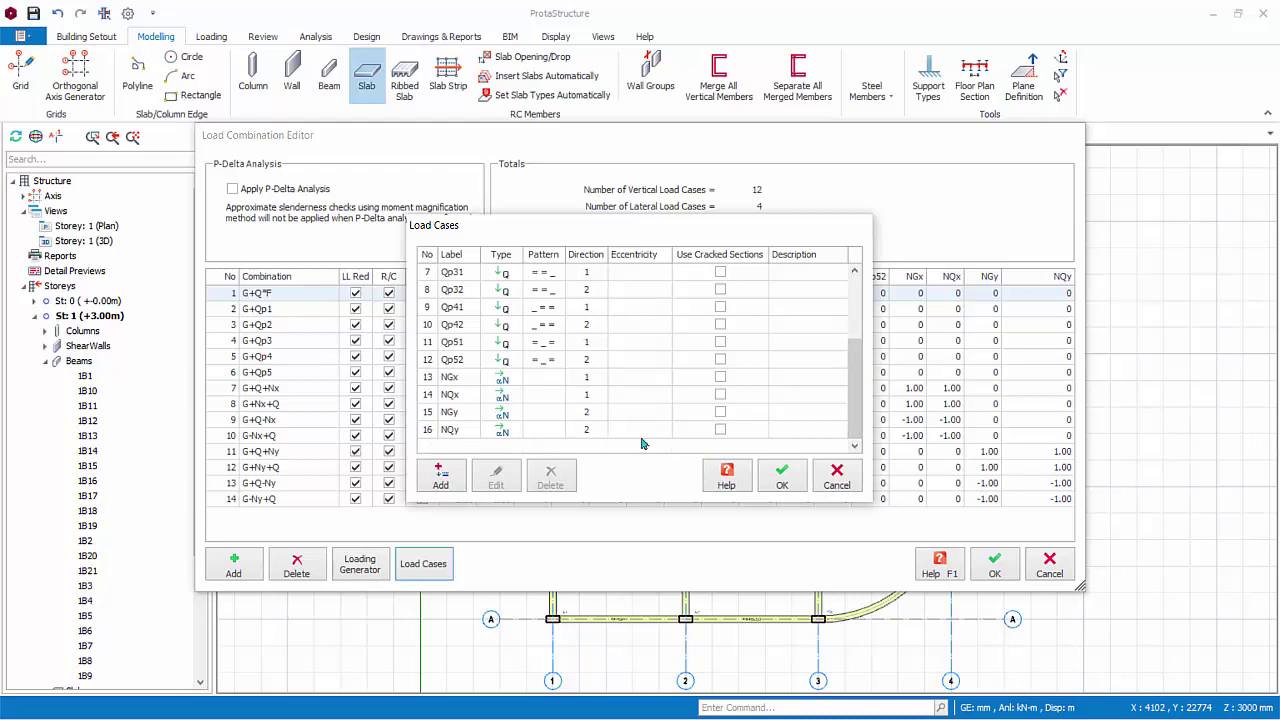
{"action": "left_click", "coordinate": [446, 431]}
{"action": "left_click_drag", "start_coordinate": [856, 395], "coordinate": [856, 350]}
{"action": "left_click", "coordinate": [471, 309]}
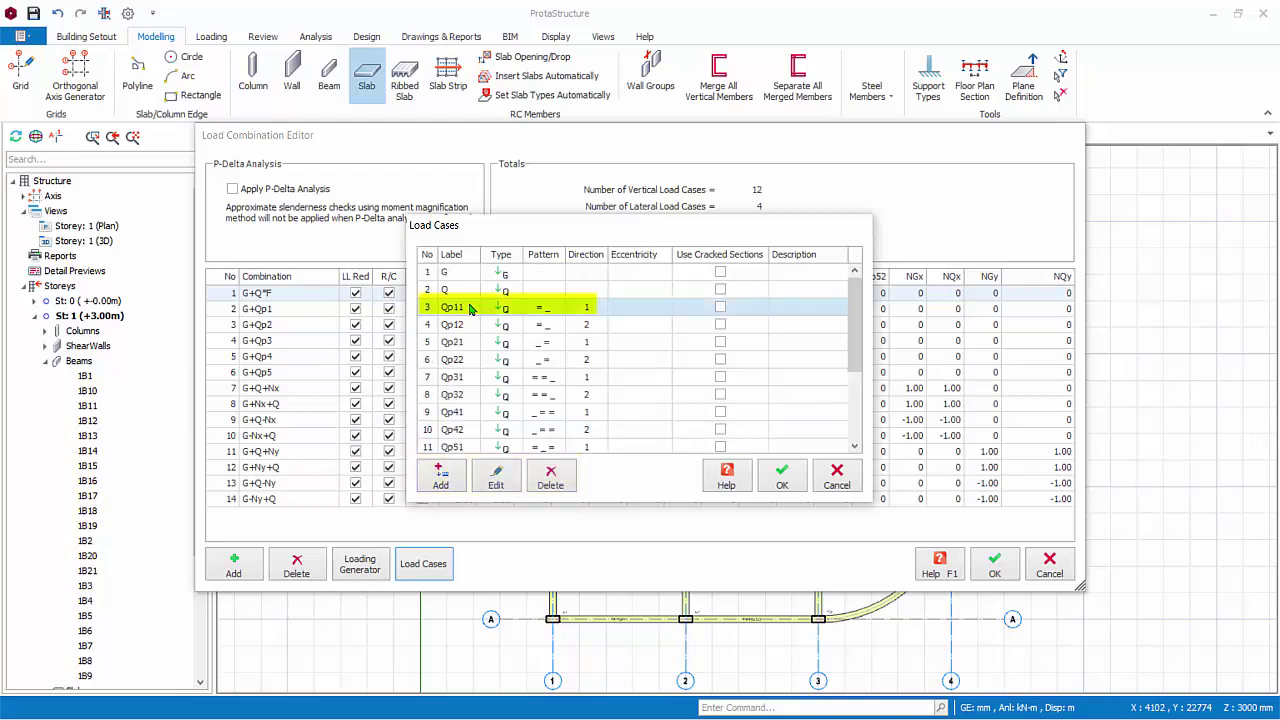
{"action": "left_click", "coordinate": [500, 484]}
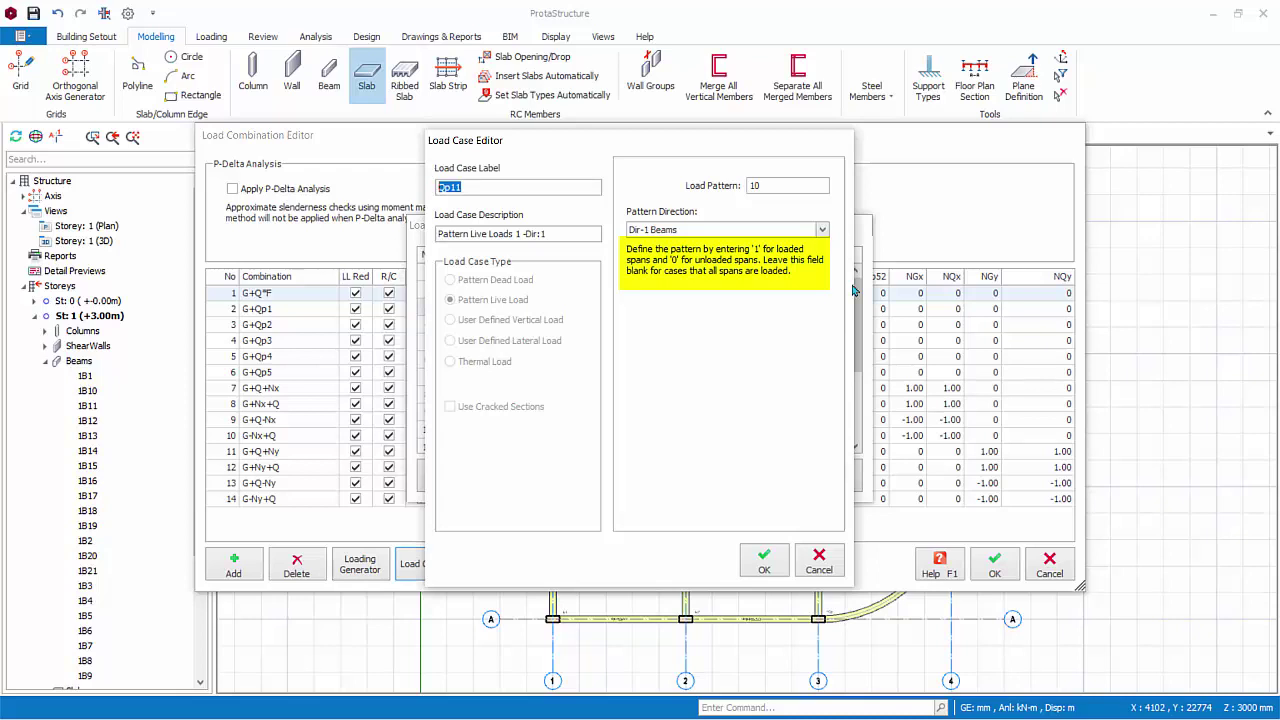
{"action": "left_click", "coordinate": [822, 231]}
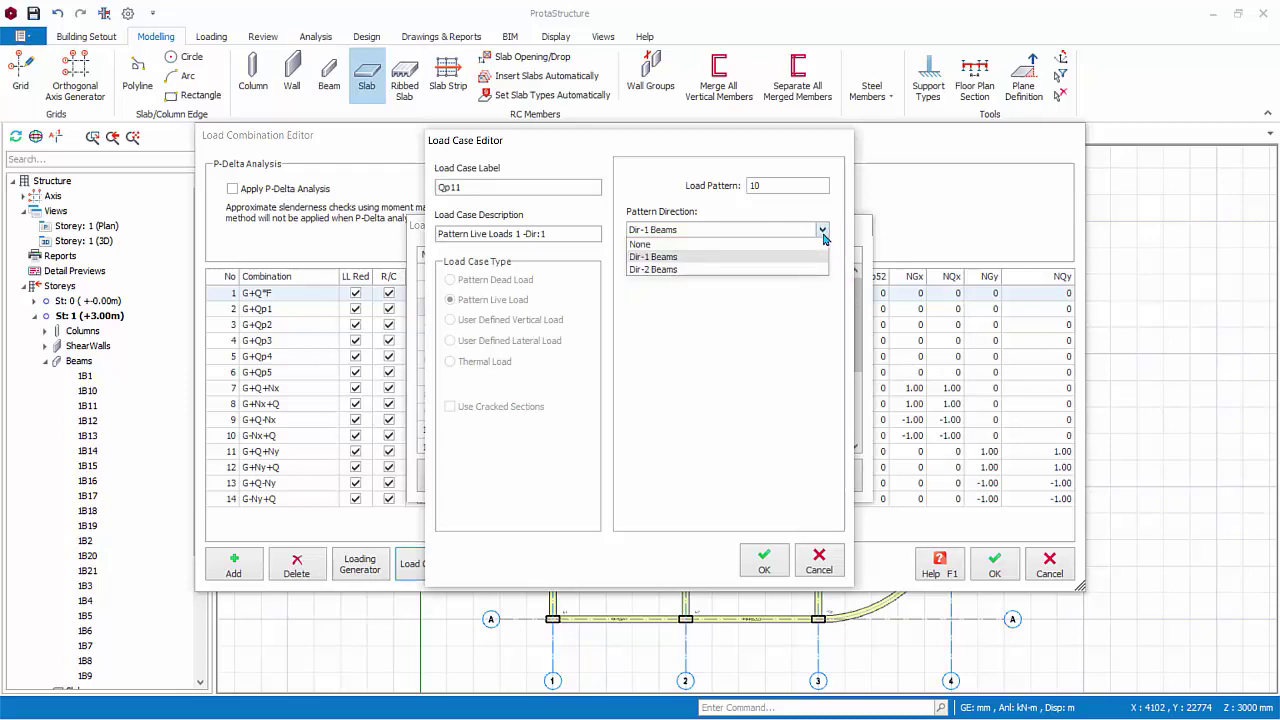
{"action": "left_click", "coordinate": [823, 233]}
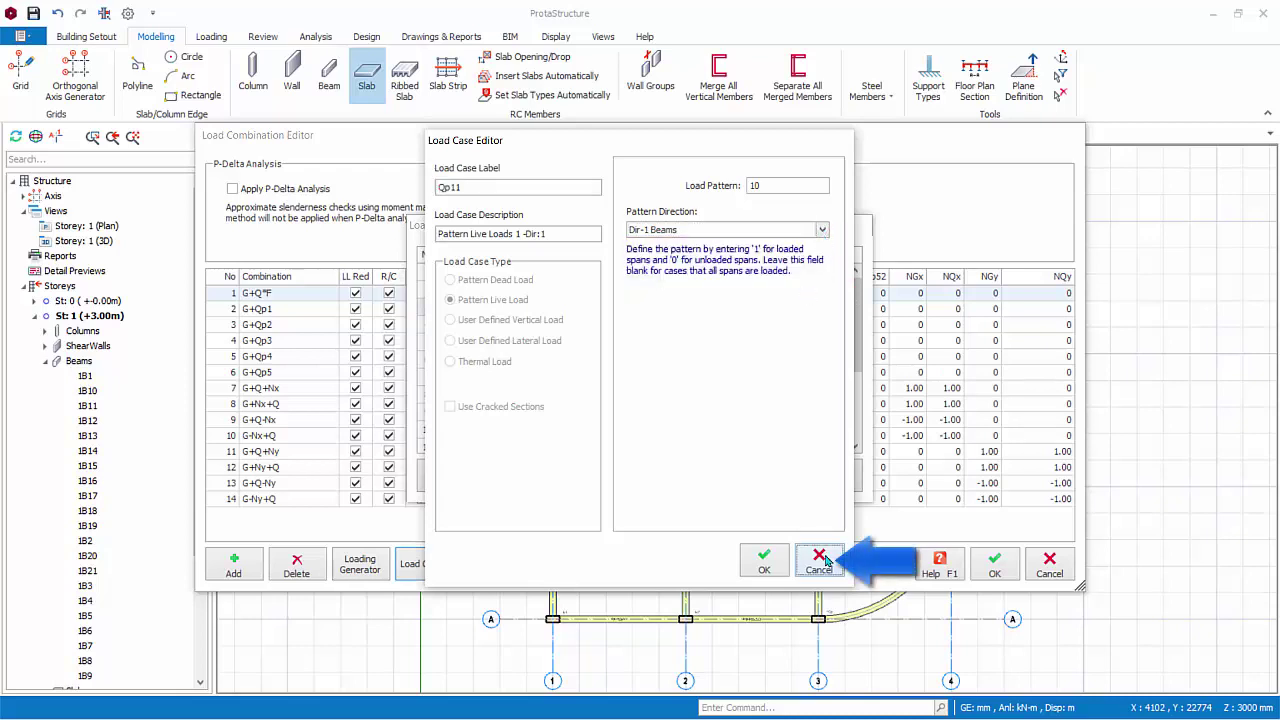
{"action": "left_click", "coordinate": [819, 565]}
{"action": "left_click", "coordinate": [838, 480]}
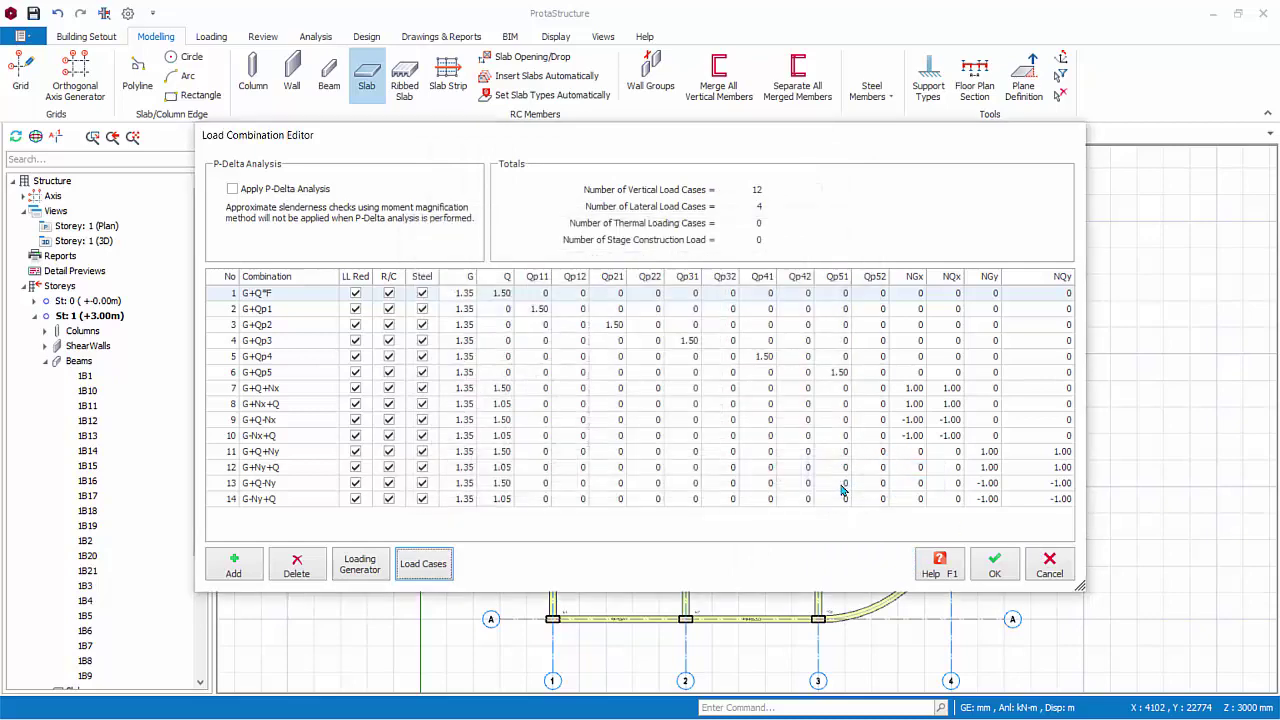
- Accept the combinations and set new slabs to h 200 mm with 30 mm concrete cover
{"action": "left_click", "coordinate": [994, 565]}
{"action": "left_click", "coordinate": [366, 82]}
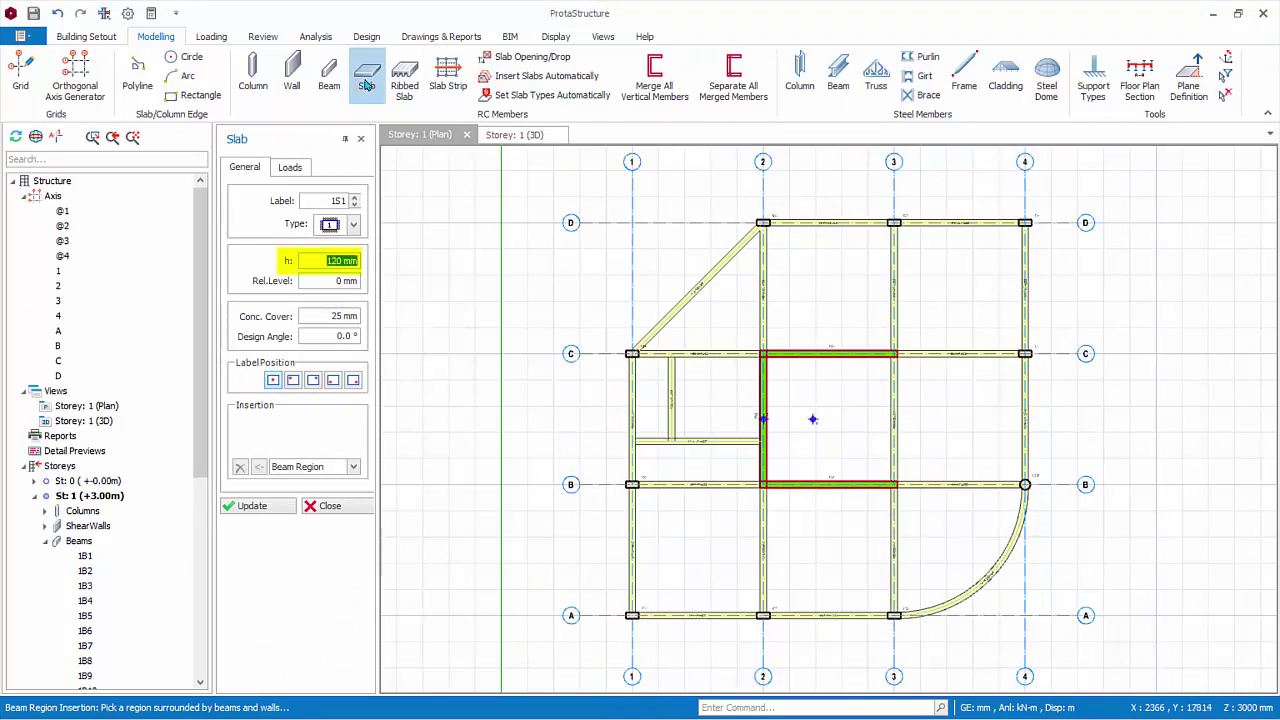
{"action": "type", "text": "200"}
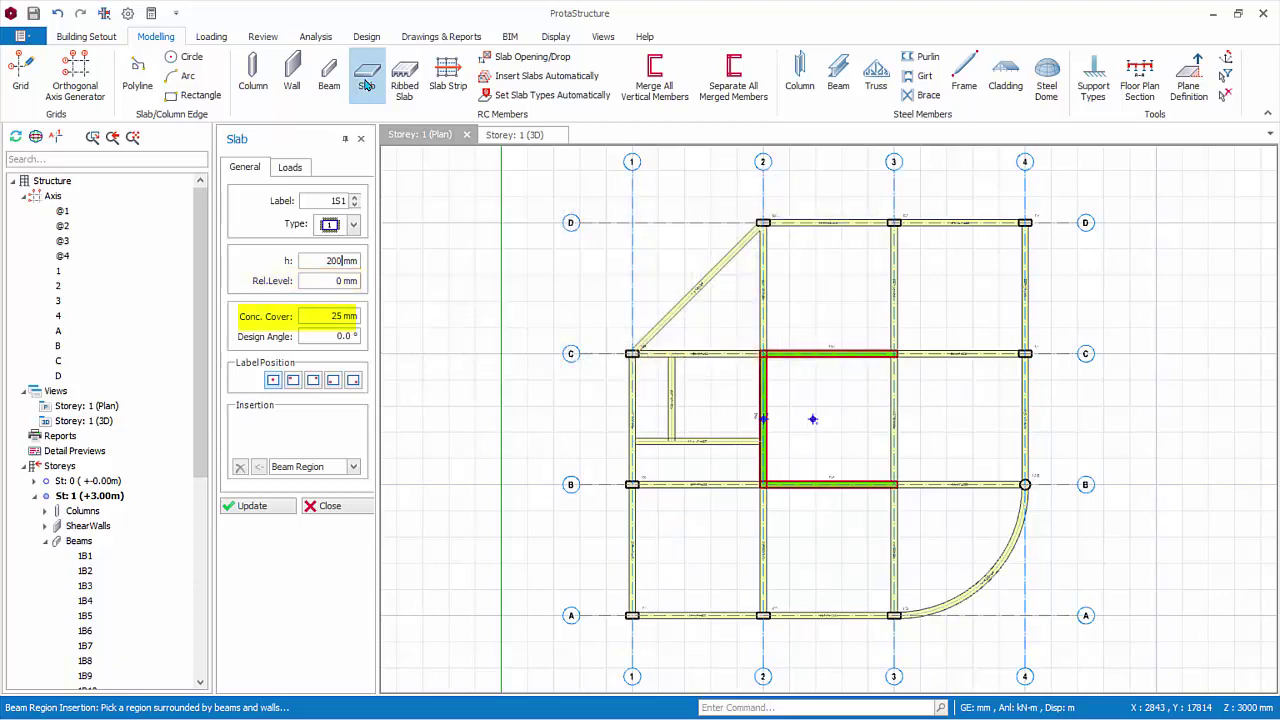
{"action": "key", "text": "Tab"}
{"action": "key", "text": "Tab"}
{"action": "type", "text": "30"}
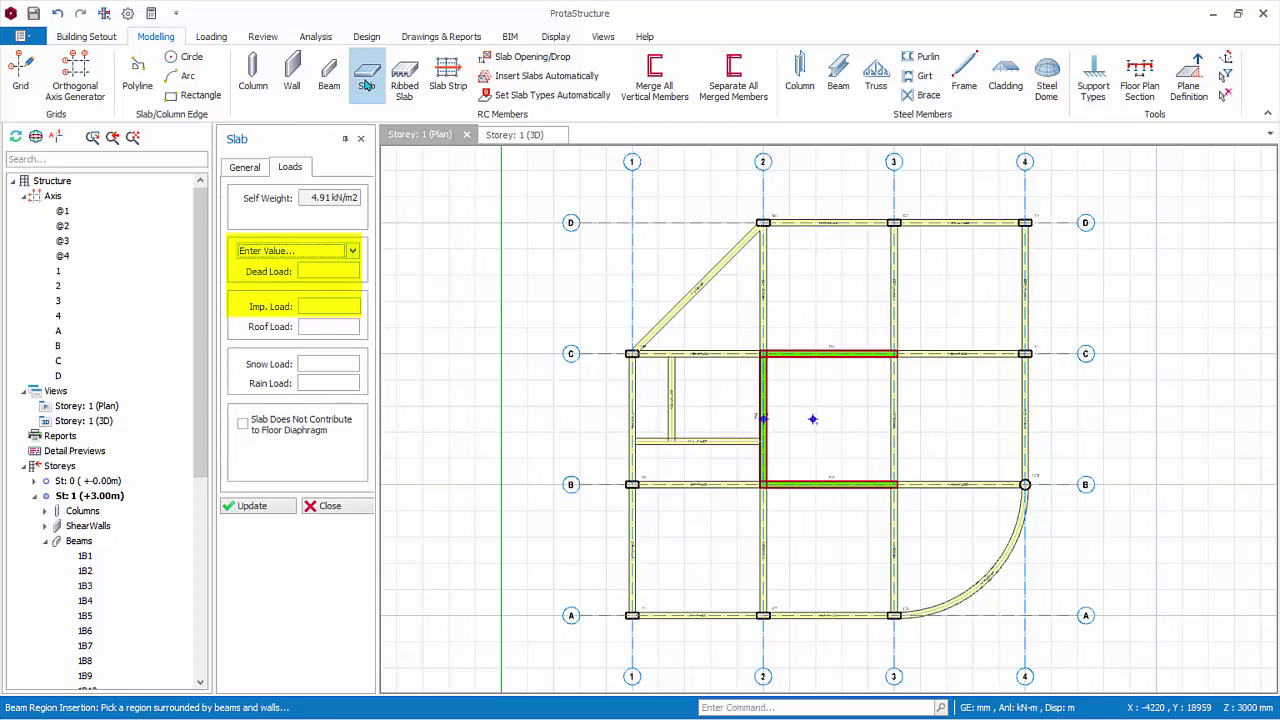
- Set slab dead load to 1.2 kN/m2 and imposed load to 1.5 General domestic use
{"action": "key", "text": "Tab"}
{"action": "type", "text": "1.2"}
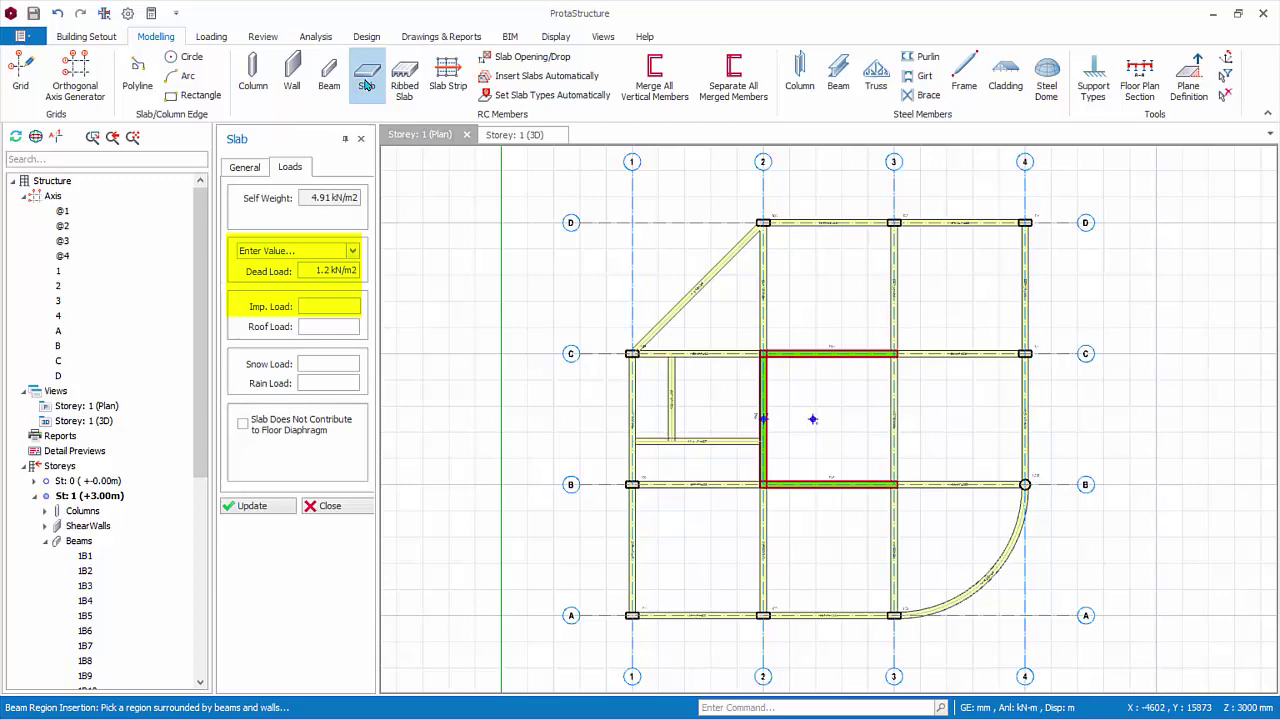
{"action": "key", "text": "Tab"}
{"action": "key", "text": "Down"}
{"action": "key", "text": "Down"}
{"action": "key", "text": "Down"}
{"action": "key", "text": "Down"}
{"action": "key", "text": "Down"}
{"action": "key", "text": "Down"}
{"action": "key", "text": "Down"}
{"action": "key", "text": "Down"}
{"action": "key", "text": "Down"}
{"action": "key", "text": "Down"}
{"action": "key", "text": "Down"}
{"action": "key", "text": "Down"}
{"action": "key", "text": "Down"}
{"action": "key", "text": "Down"}
{"action": "key", "text": "Down"}
{"action": "key", "text": "Down"}
{"action": "key", "text": "Down"}
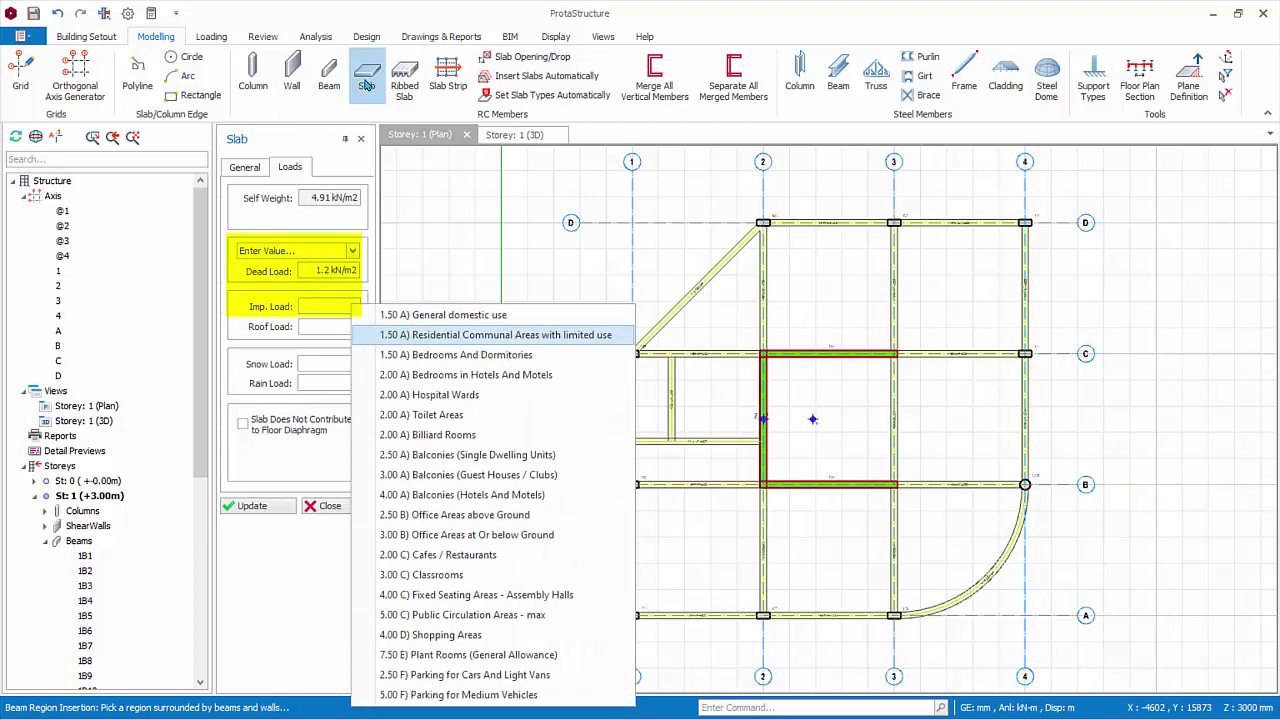
{"action": "key", "text": "Up"}
{"action": "key", "text": "Up"}
{"action": "key", "text": "Up"}
{"action": "key", "text": "Up"}
{"action": "key", "text": "Up"}
{"action": "key", "text": "Up"}
{"action": "key", "text": "Up"}
{"action": "key", "text": "Up"}
{"action": "key", "text": "Up"}
{"action": "key", "text": "Up"}
{"action": "key", "text": "Up"}
{"action": "key", "text": "Up"}
{"action": "key", "text": "Up"}
{"action": "key", "text": "Up"}
{"action": "key", "text": "Up"}
{"action": "key", "text": "Up"}
{"action": "key", "text": "Up"}
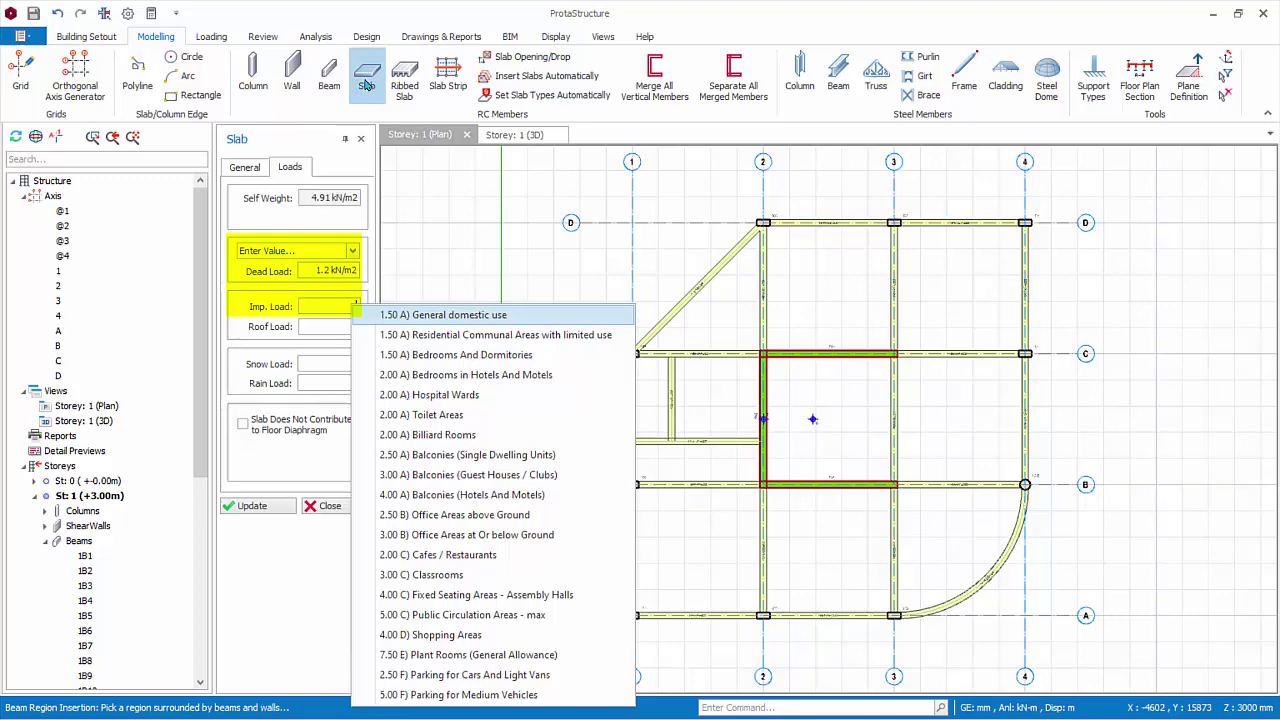
{"action": "key", "text": "Return"}
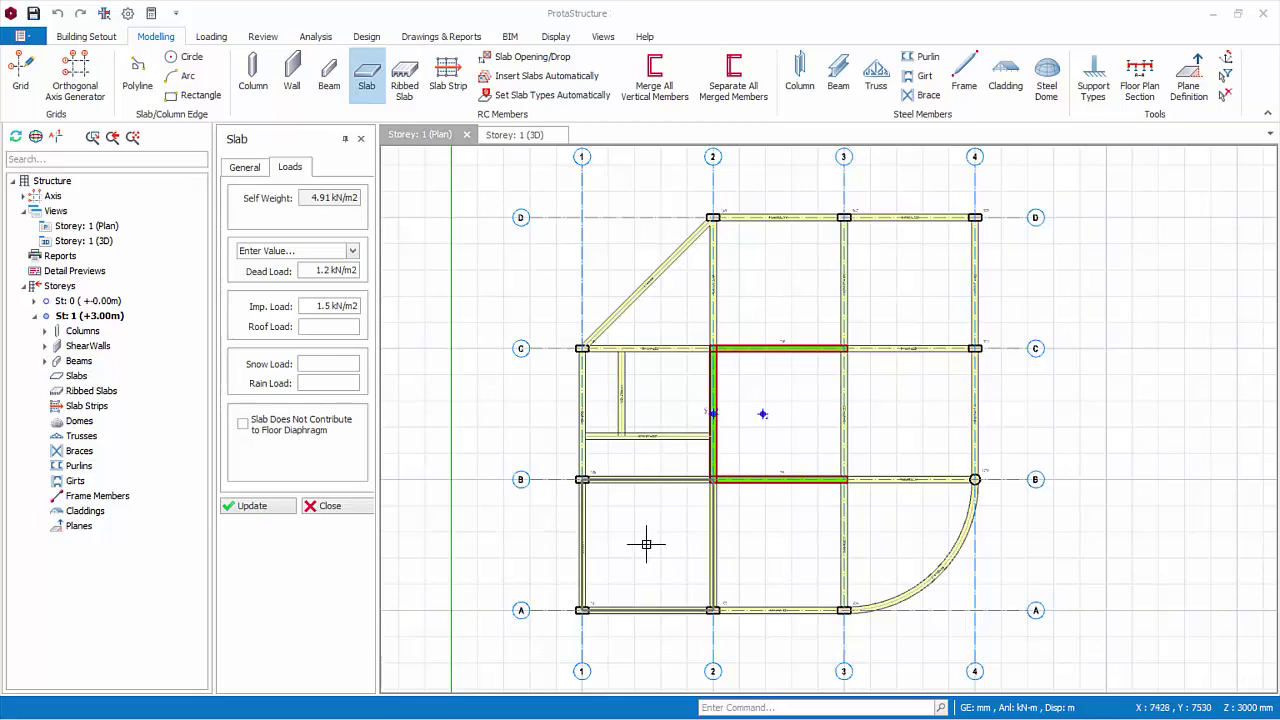
- Place slabs in the 1-2/A-B, 2-3/A-B and curved corner bays, then change imposed load to 2
{"action": "left_click", "coordinate": [646, 544]}
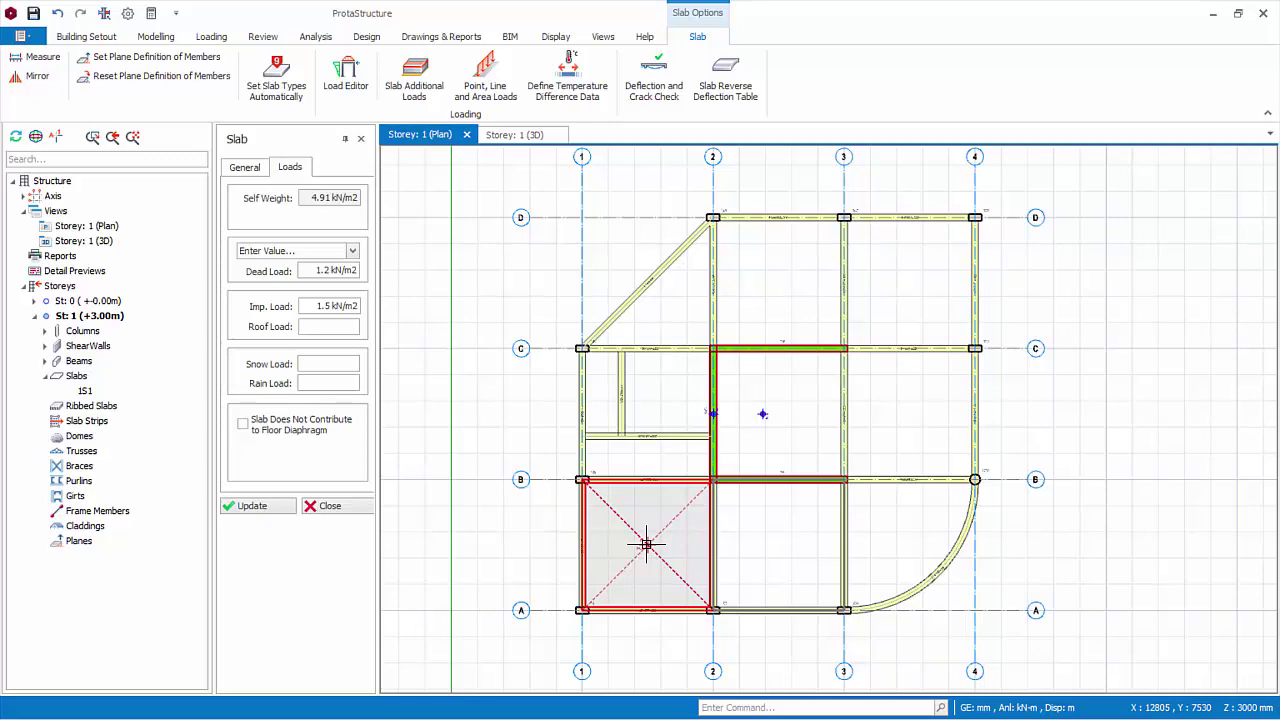
{"action": "left_click", "coordinate": [777, 545]}
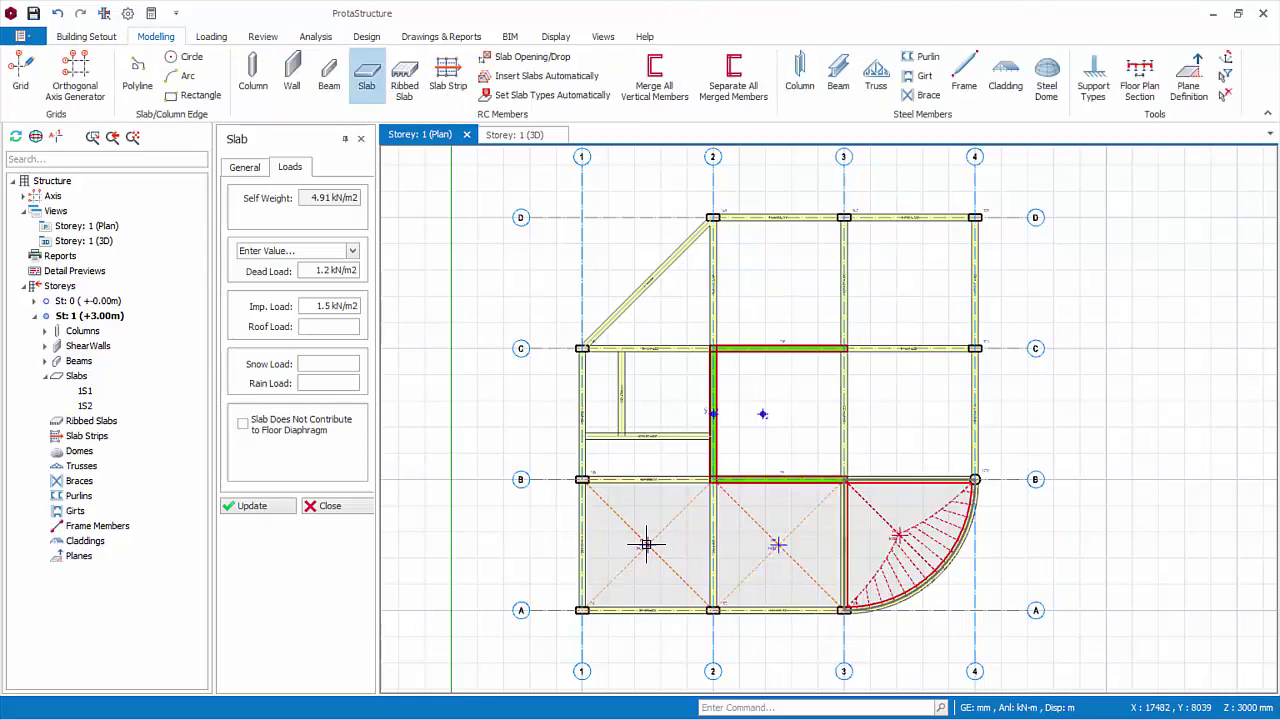
{"action": "left_click", "coordinate": [900, 540]}
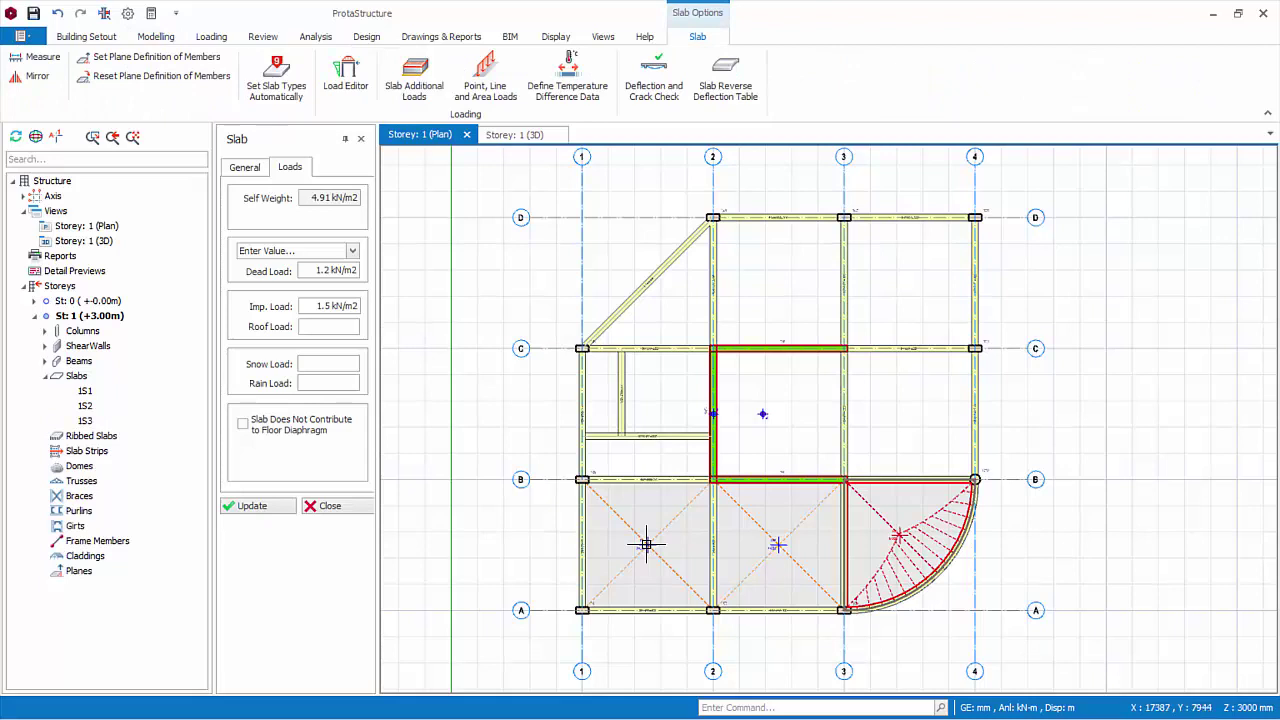
{"action": "left_click", "coordinate": [330, 306]}
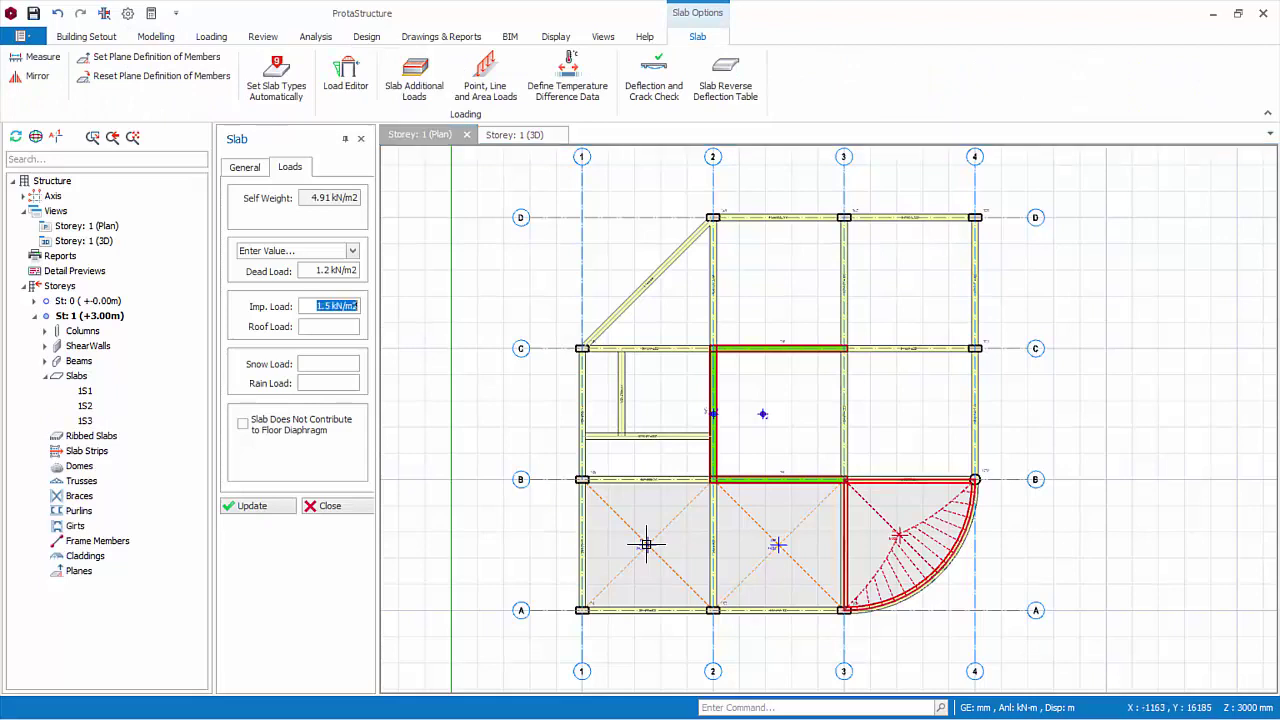
{"action": "type", "text": "2"}
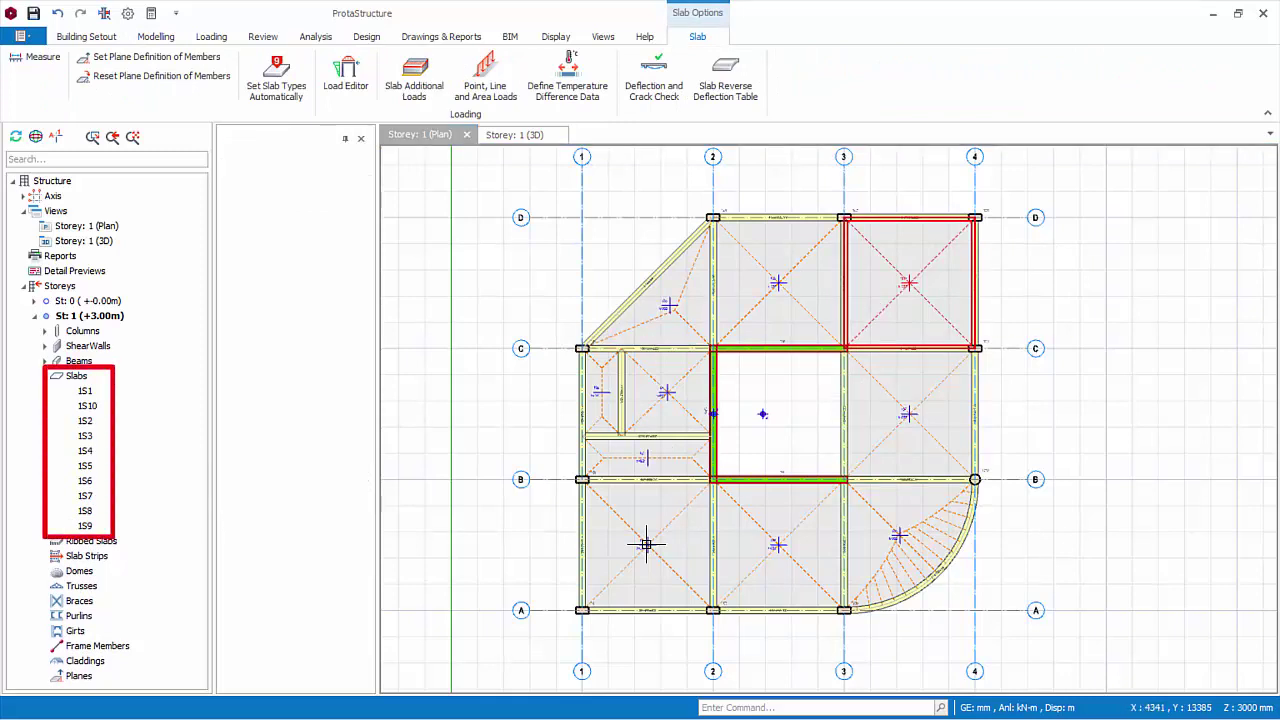
- Zoom to grids 3–4/C–D and set up a Type 10 cantilever slab with 1000 mm length
{"action": "key", "text": "Escape"}
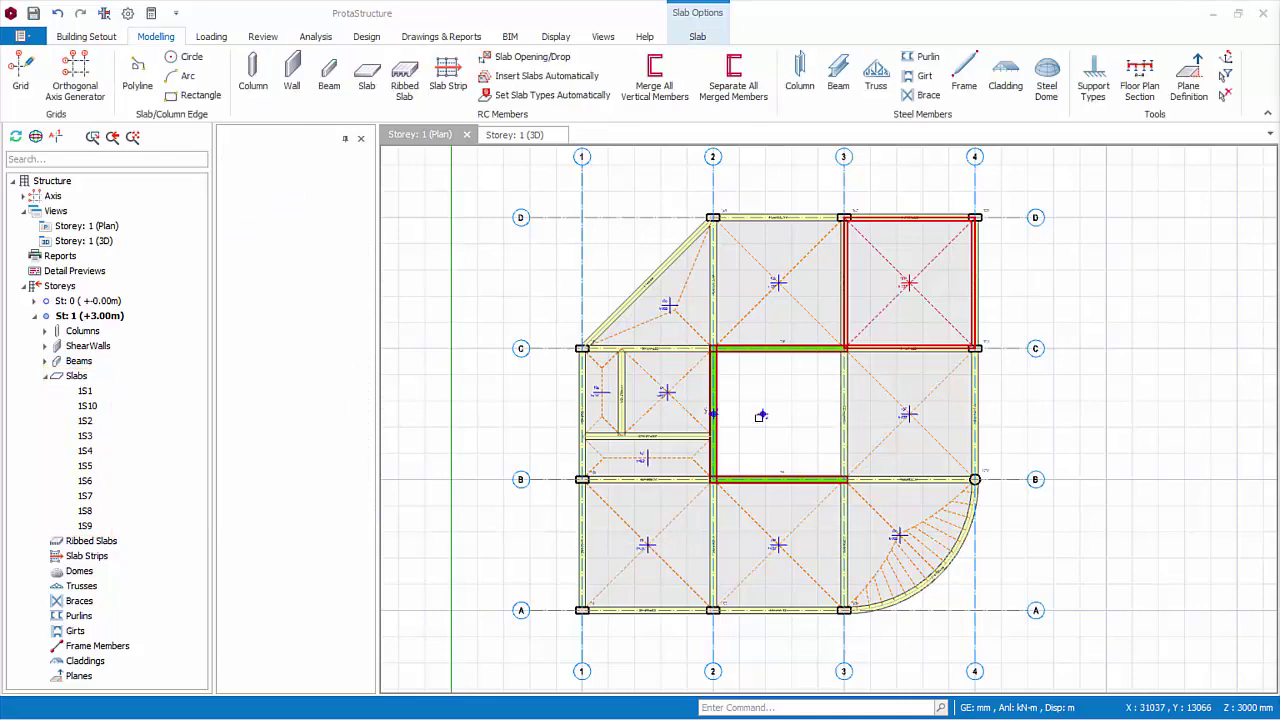
{"action": "scroll", "coordinate": [1016, 247], "scroll_direction": "up", "scroll_amount": 2}
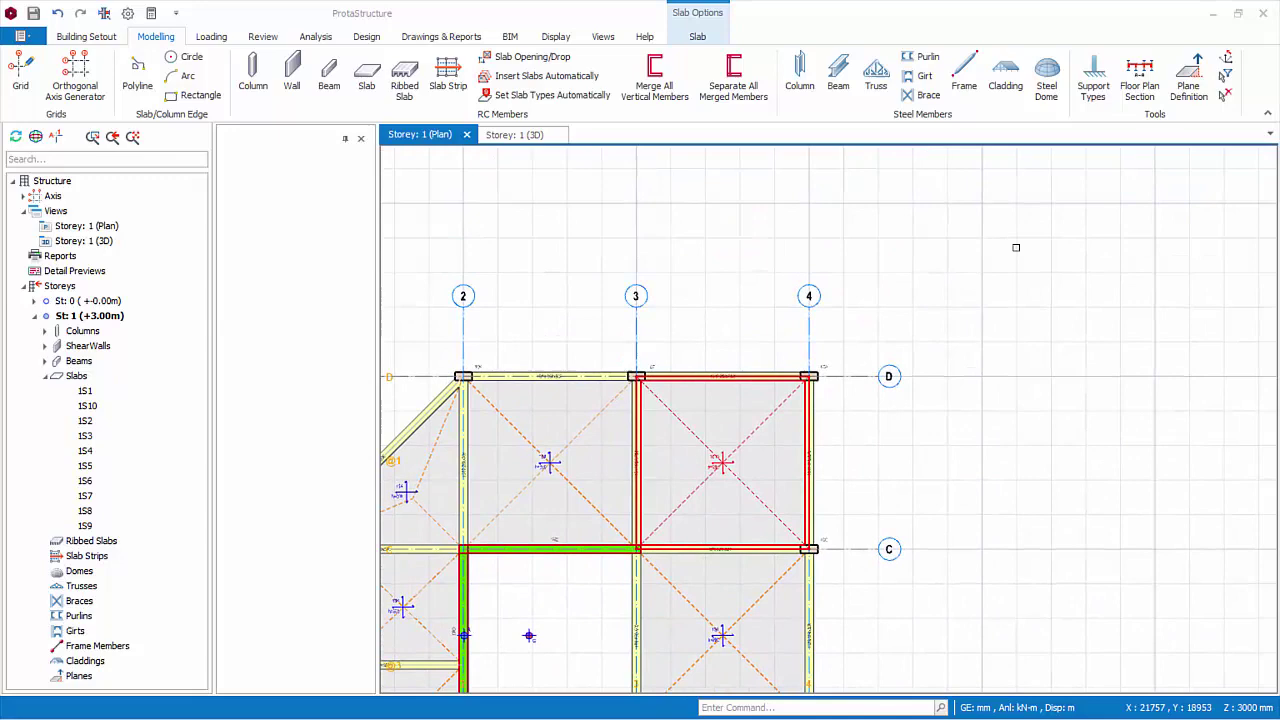
{"action": "scroll", "coordinate": [1016, 247], "scroll_direction": "up", "scroll_amount": 1}
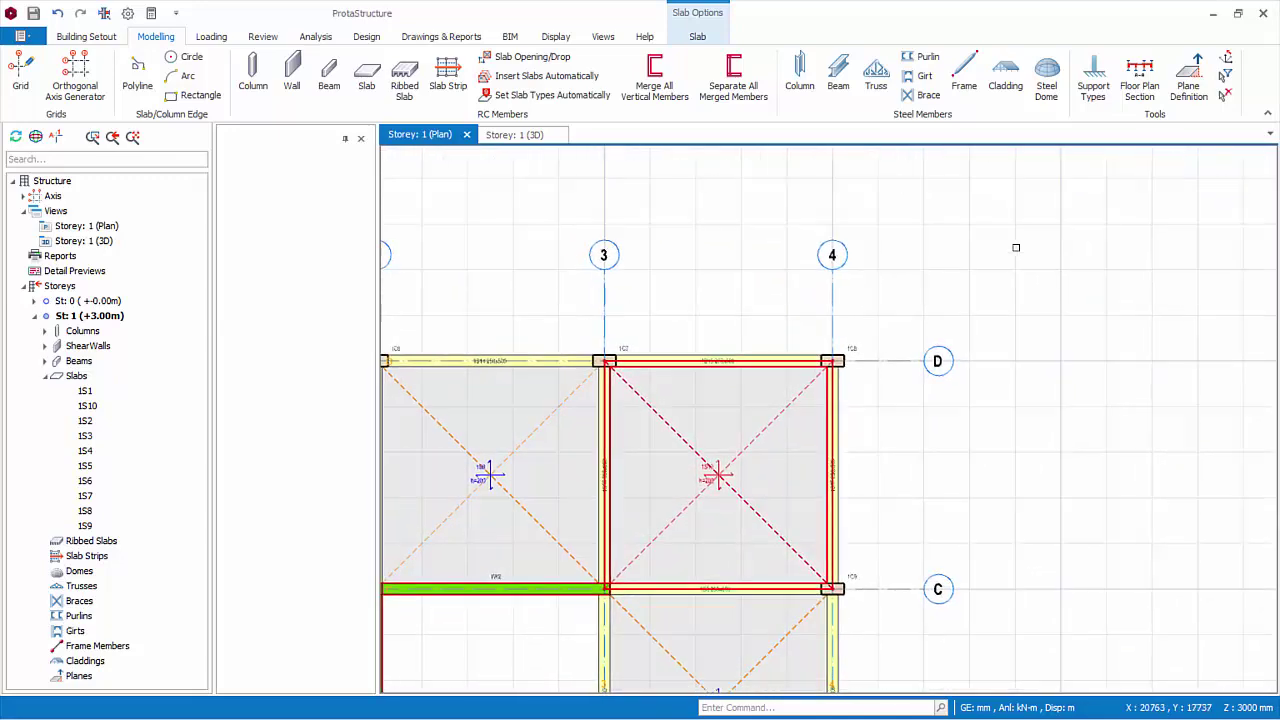
{"action": "scroll", "coordinate": [1016, 247], "scroll_direction": "up", "scroll_amount": 1}
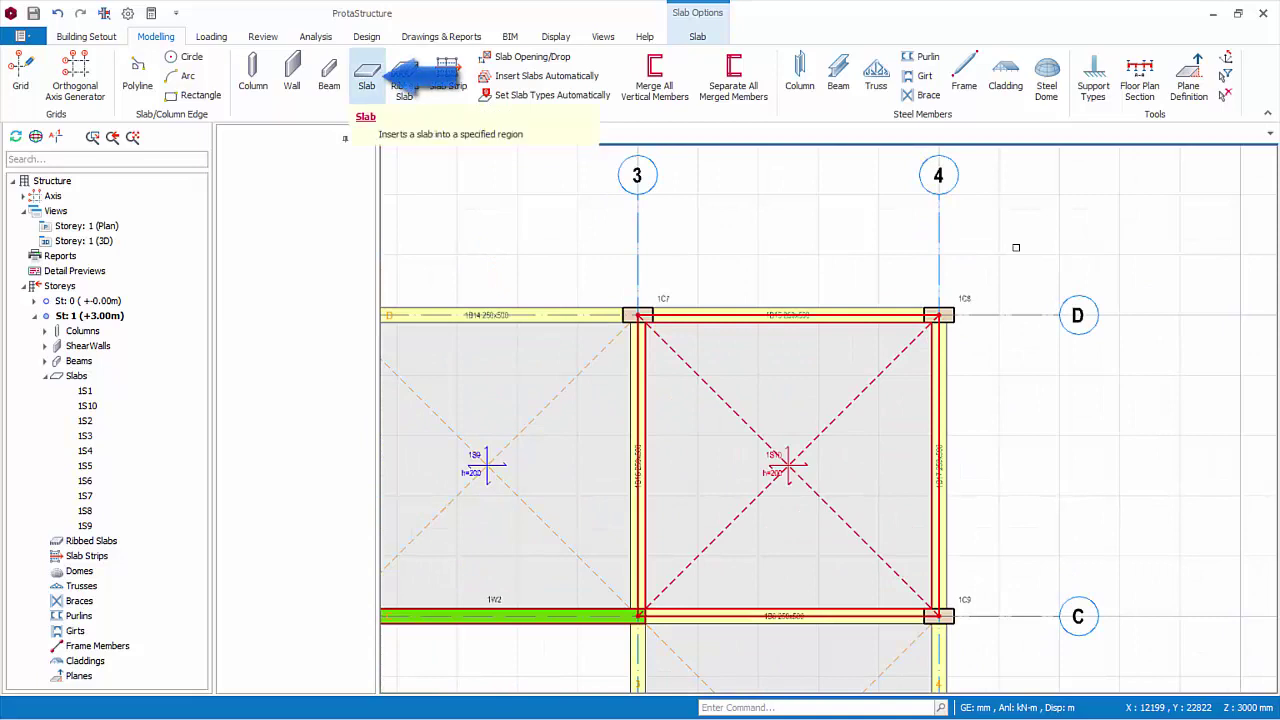
{"action": "left_click", "coordinate": [367, 75]}
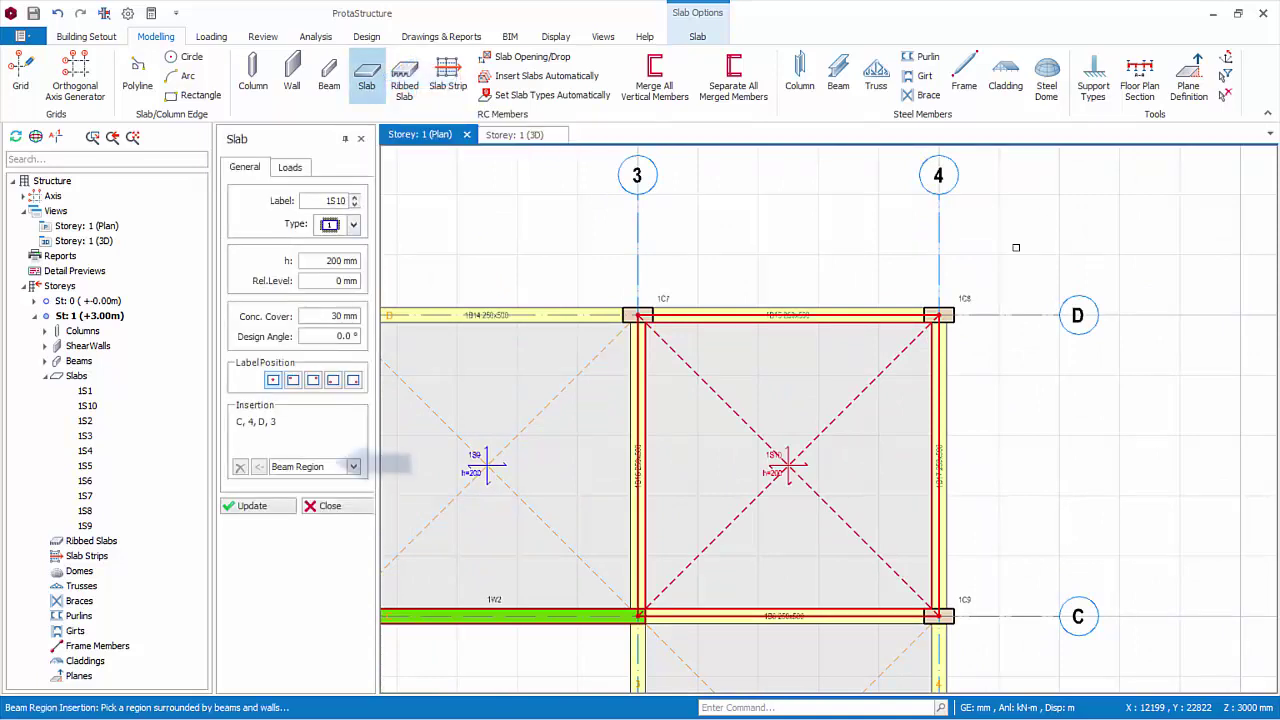
{"action": "left_click", "coordinate": [353, 224]}
{"action": "left_click", "coordinate": [327, 461]}
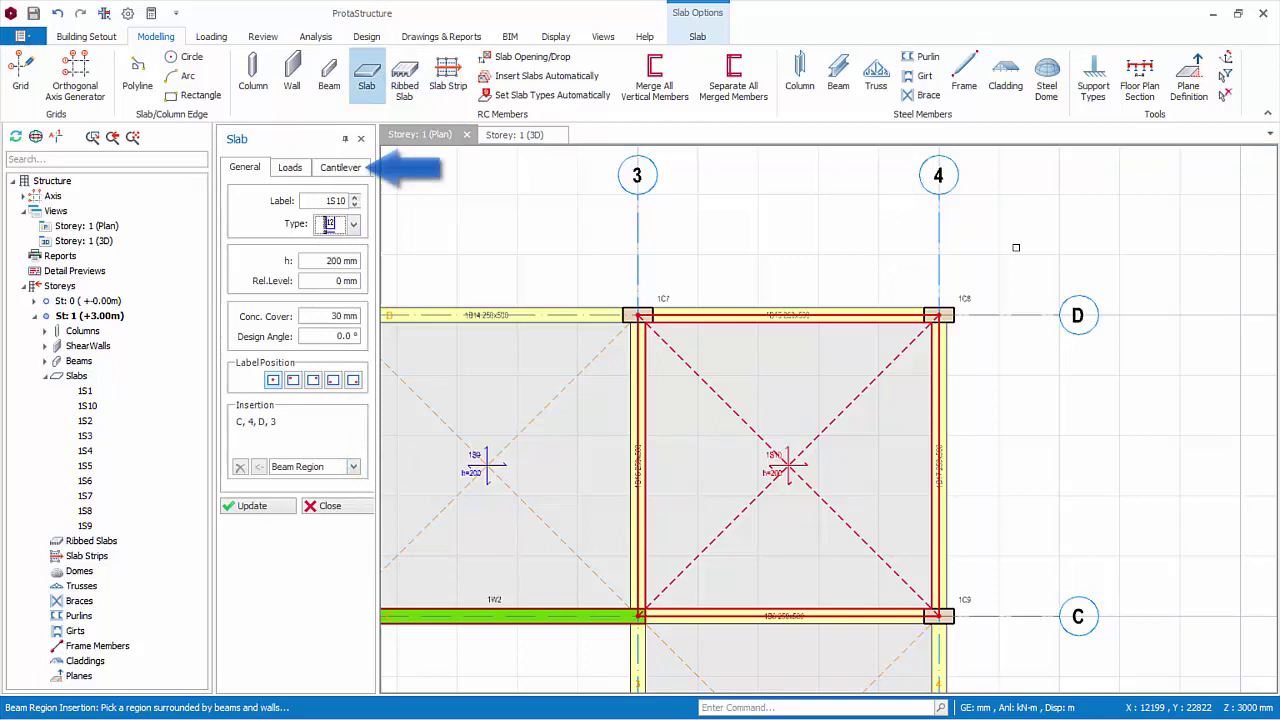
{"action": "left_click", "coordinate": [362, 168]}
{"action": "left_click", "coordinate": [329, 249]}
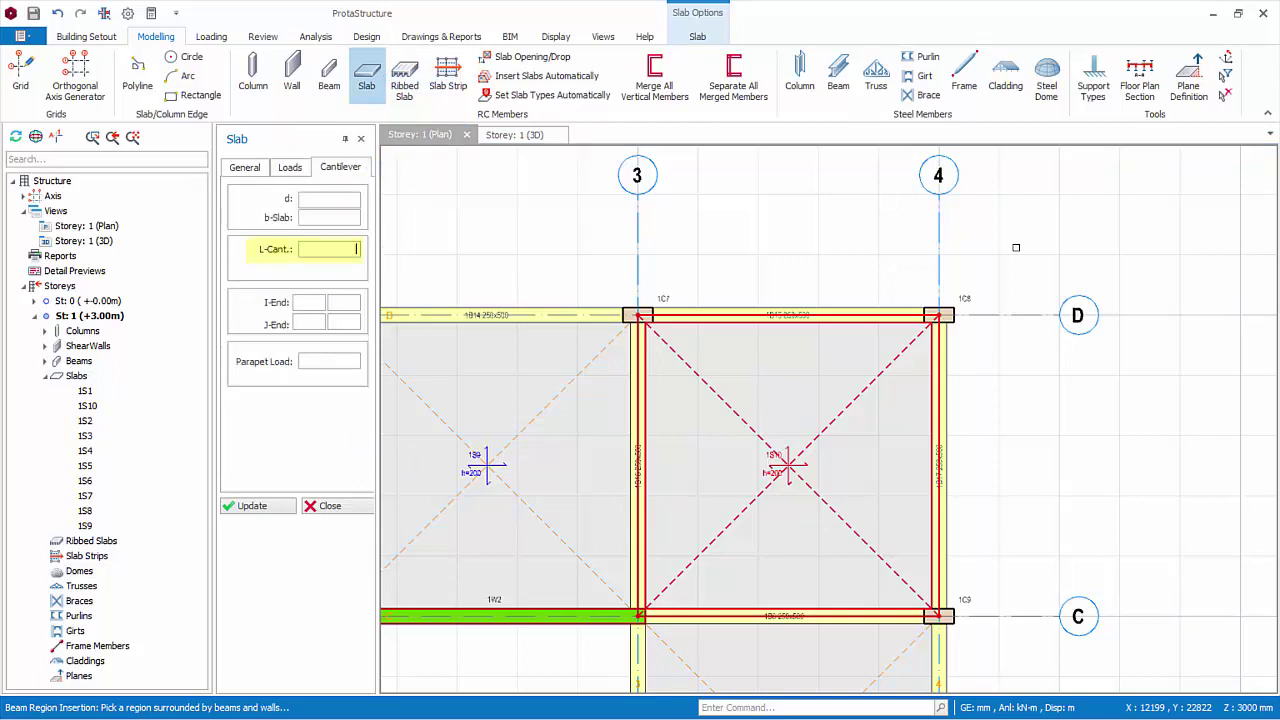
{"action": "type", "text": "1000mm"}
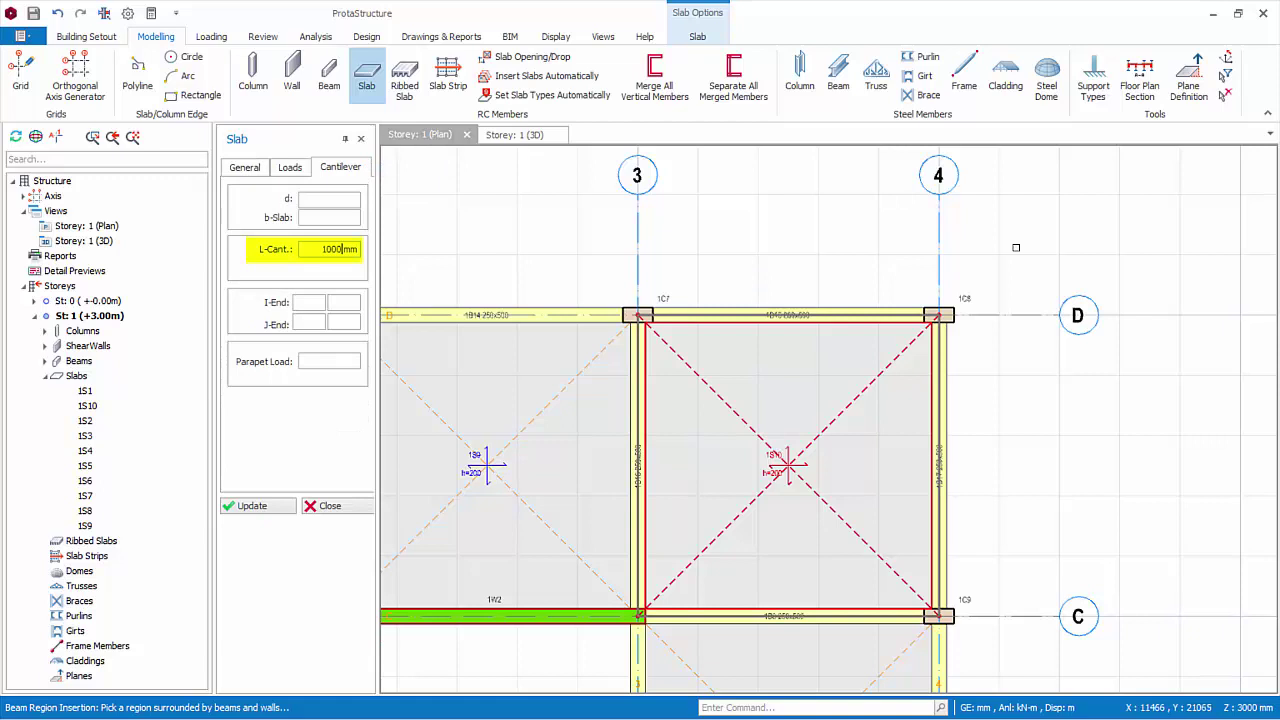
{"action": "key", "text": "Return"}
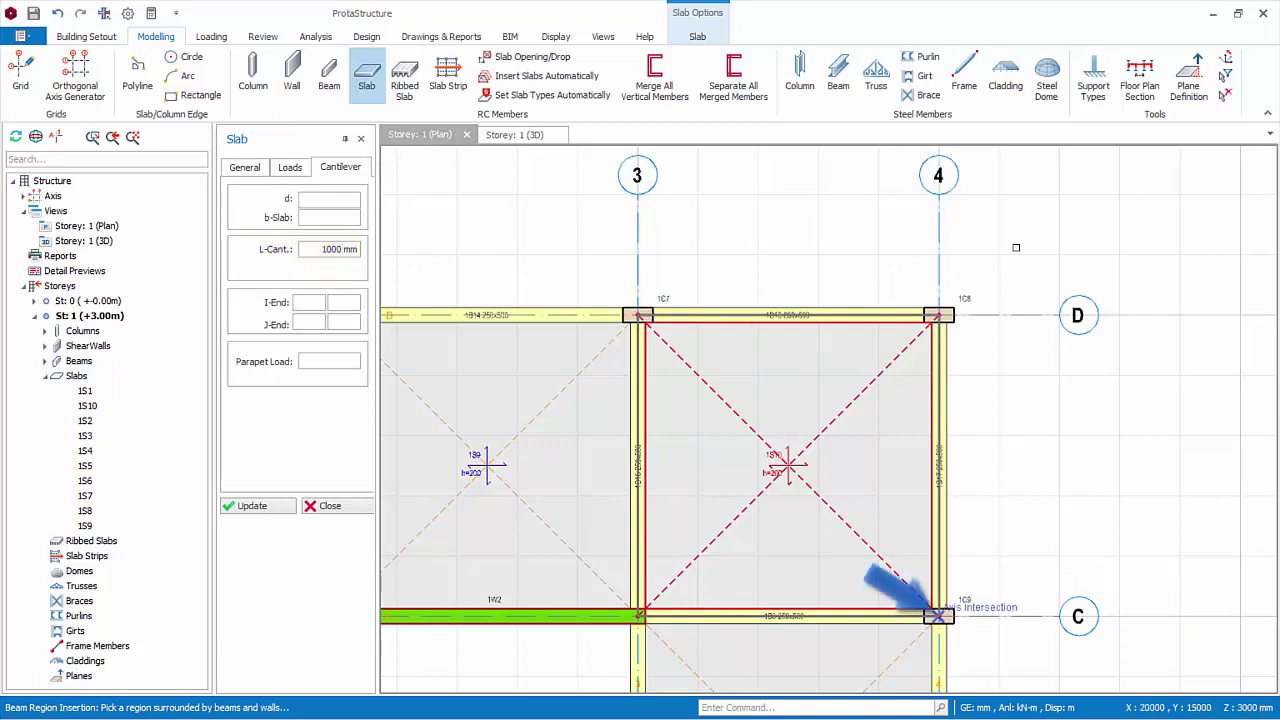
- Place the cantilever slab 1S11 along beam 4 from 4/C to 4/D, outside the beam
{"action": "left_click", "coordinate": [938, 614]}
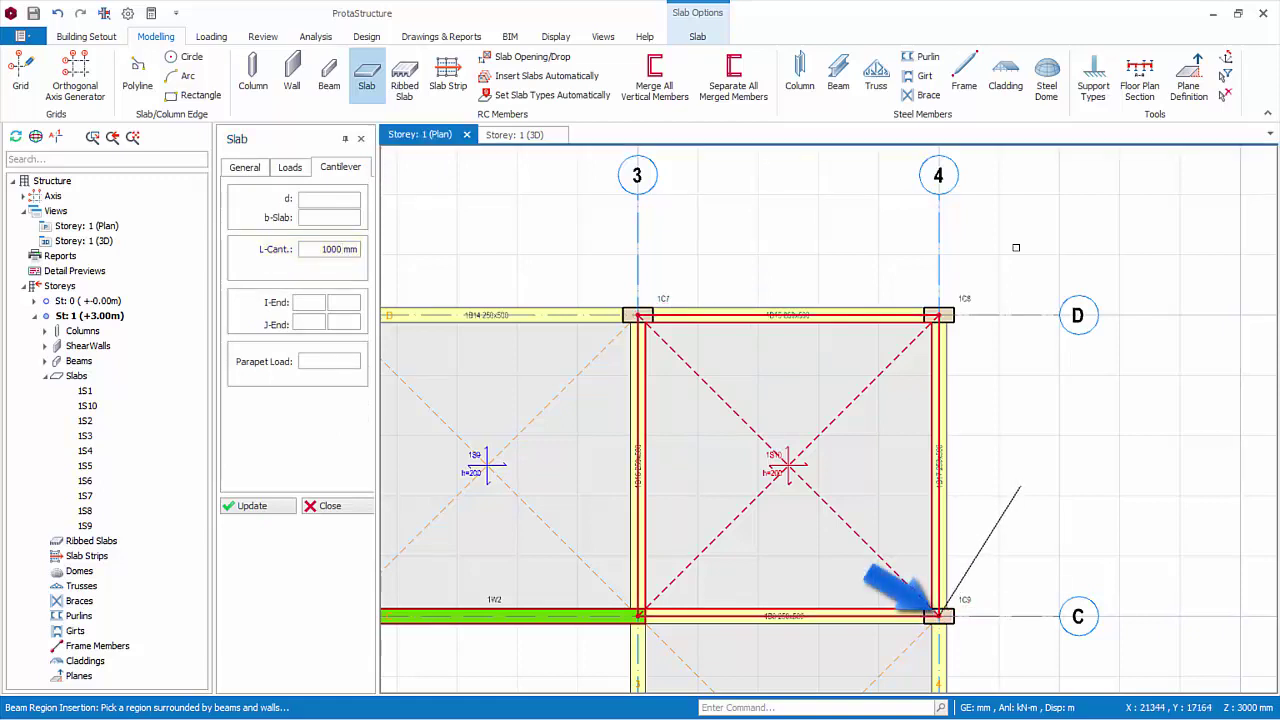
{"action": "left_click", "coordinate": [938, 315]}
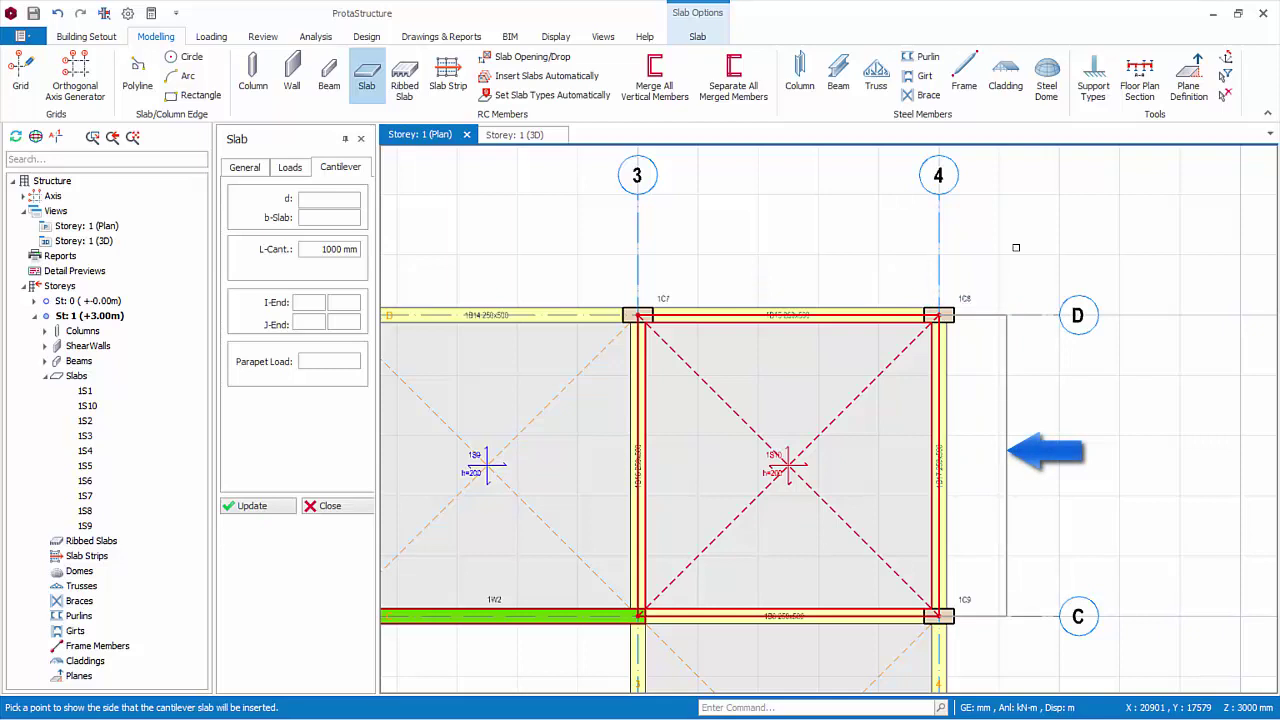
{"action": "left_click", "coordinate": [1016, 247]}
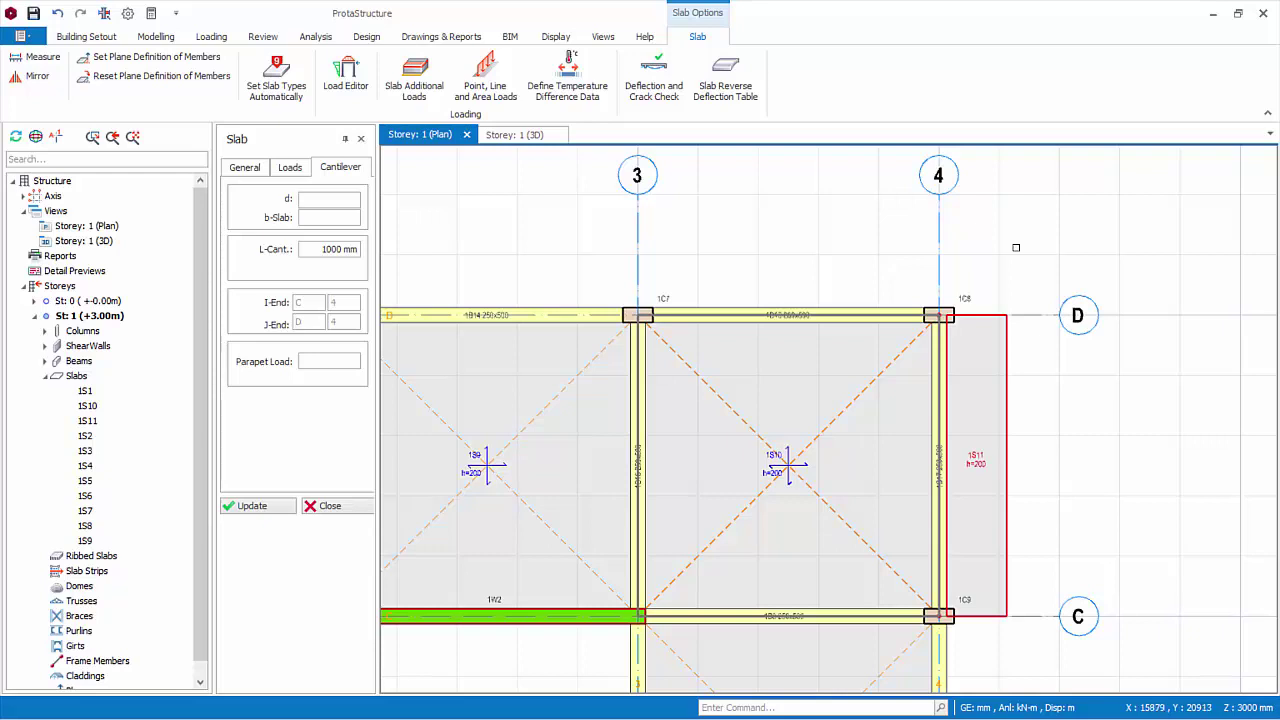
- Place cantilever slab 1S12 beyond grid D between columns 1C7 and 1C8, then pan toward axis 1
{"action": "left_click", "coordinate": [637, 315]}
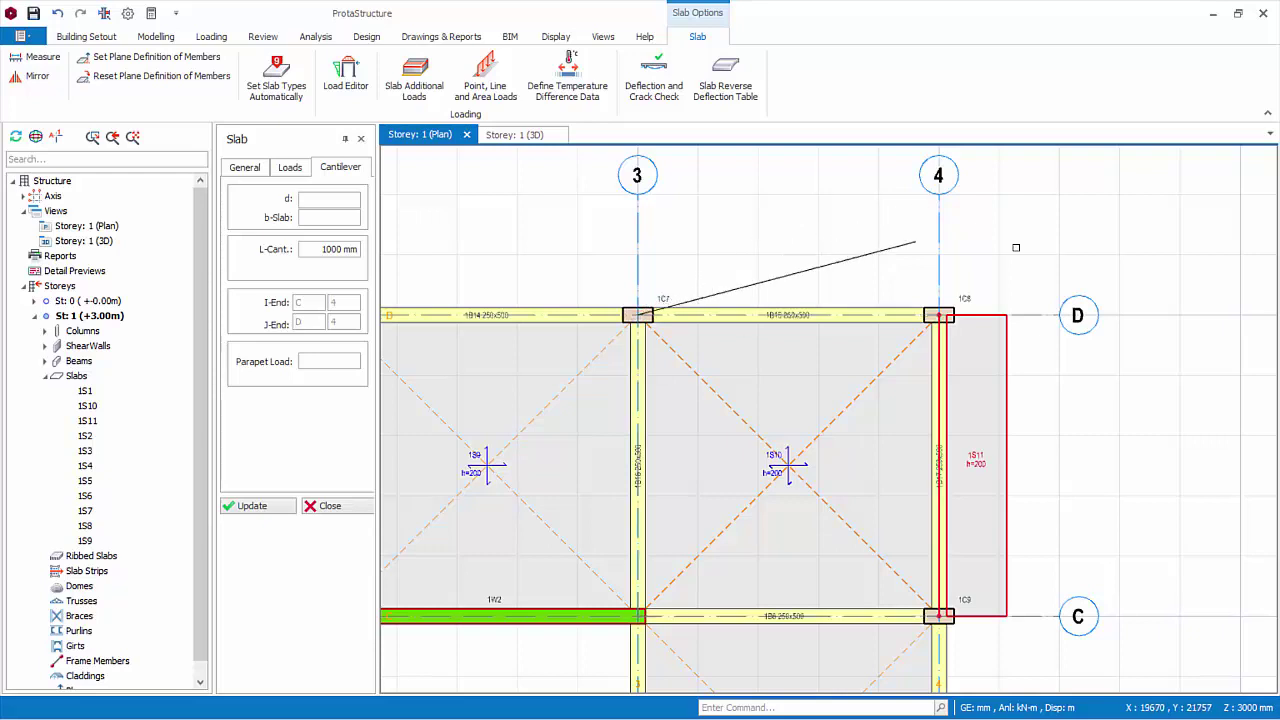
{"action": "left_click", "coordinate": [1016, 247]}
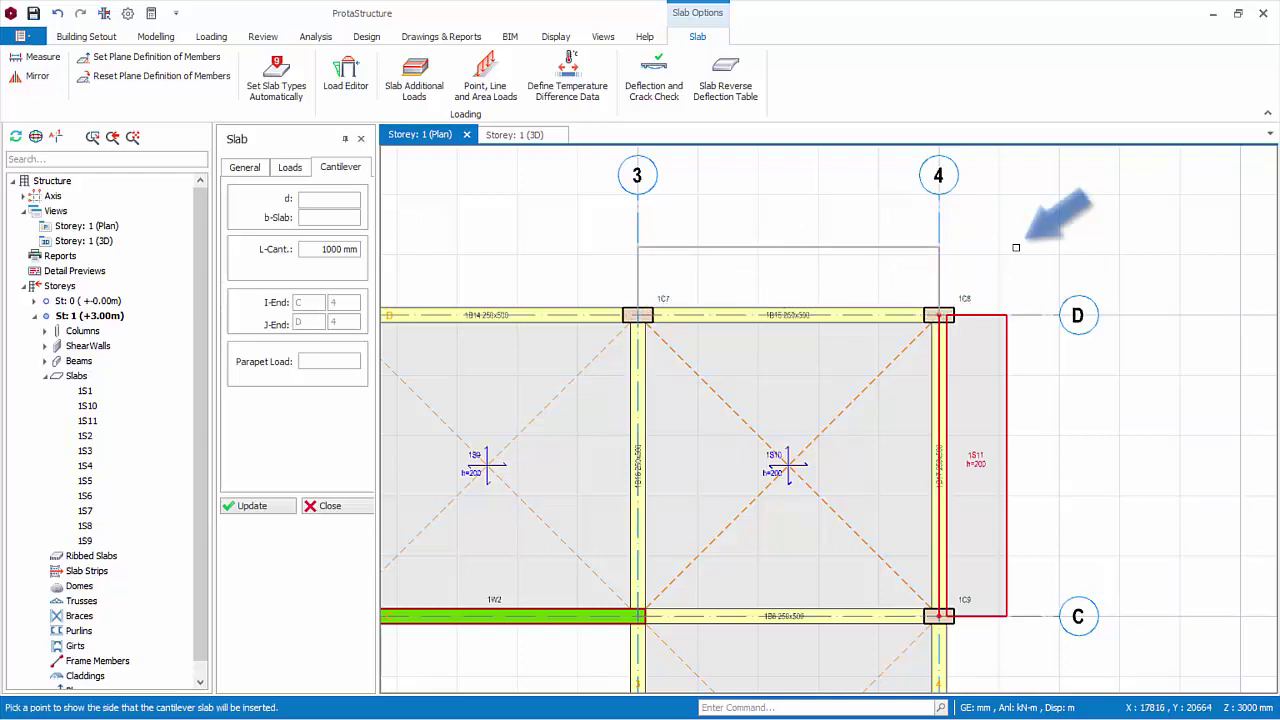
{"action": "left_click", "coordinate": [1016, 247]}
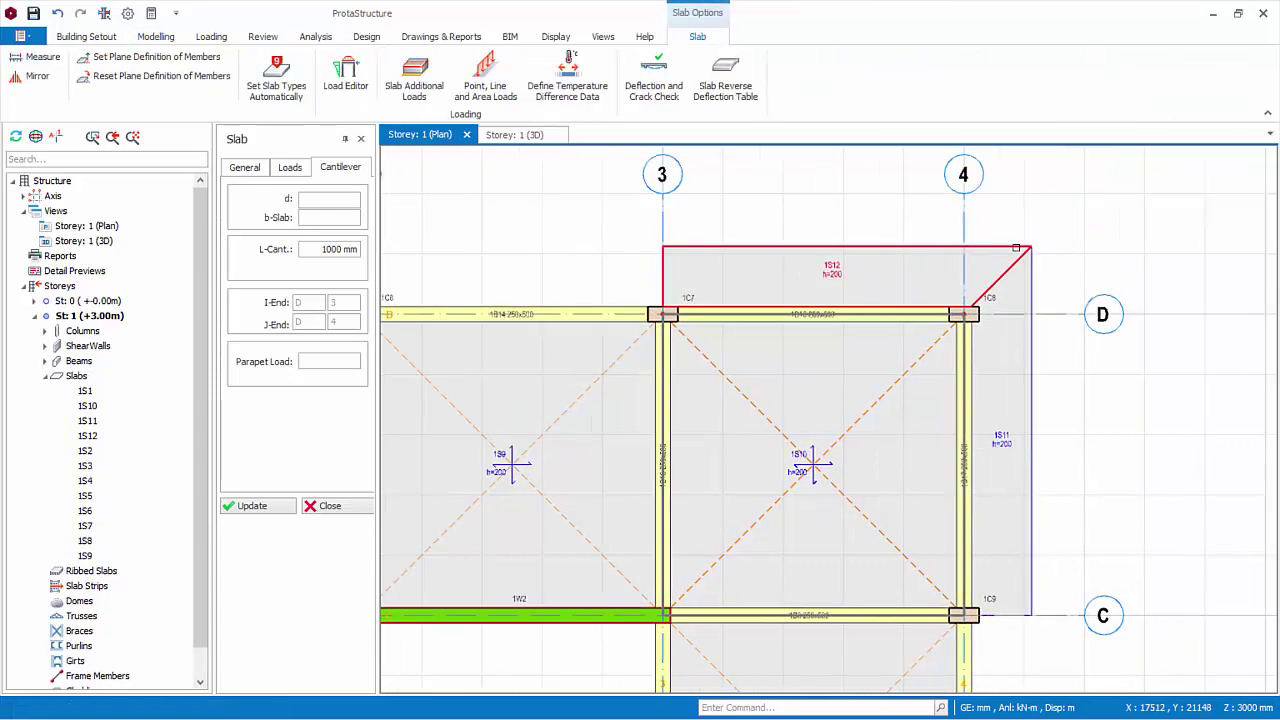
{"action": "key", "text": "Left"}
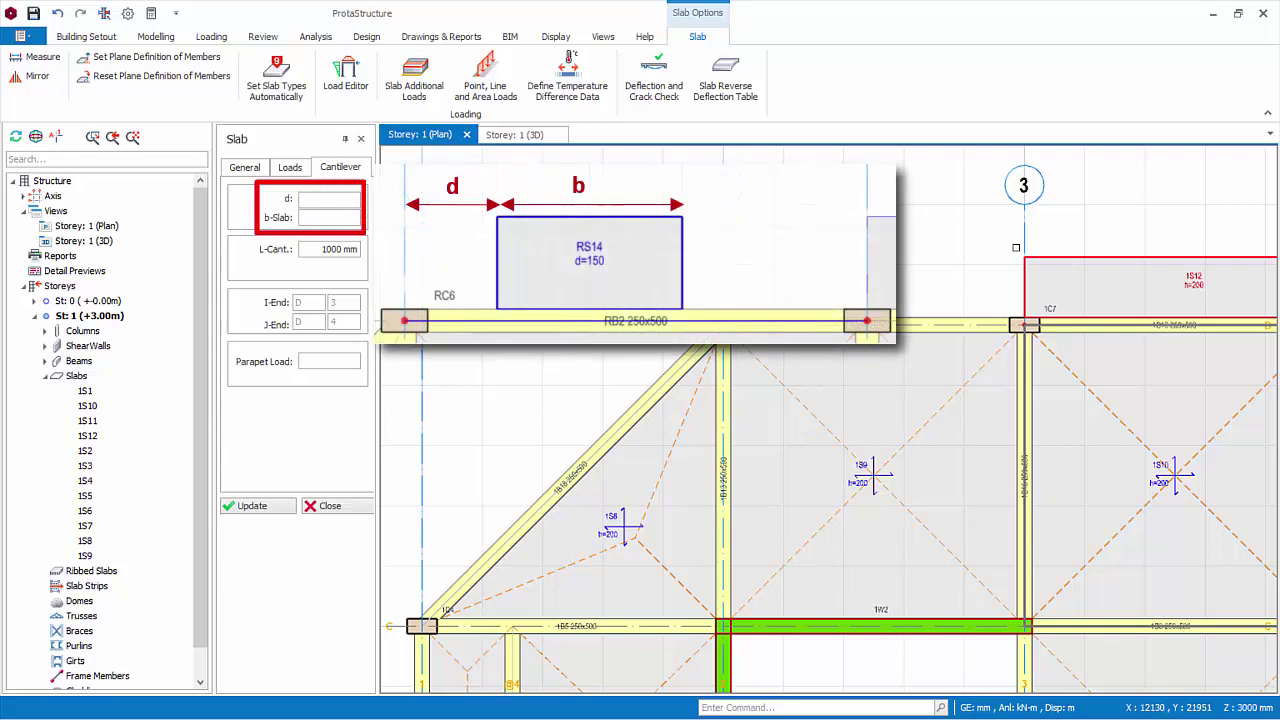
- Add cantilever slab 1S13 with d = 1000 mm and b-Slab = 2000 mm beyond grid D between axes 2 and 3
{"action": "left_click", "coordinate": [340, 199]}
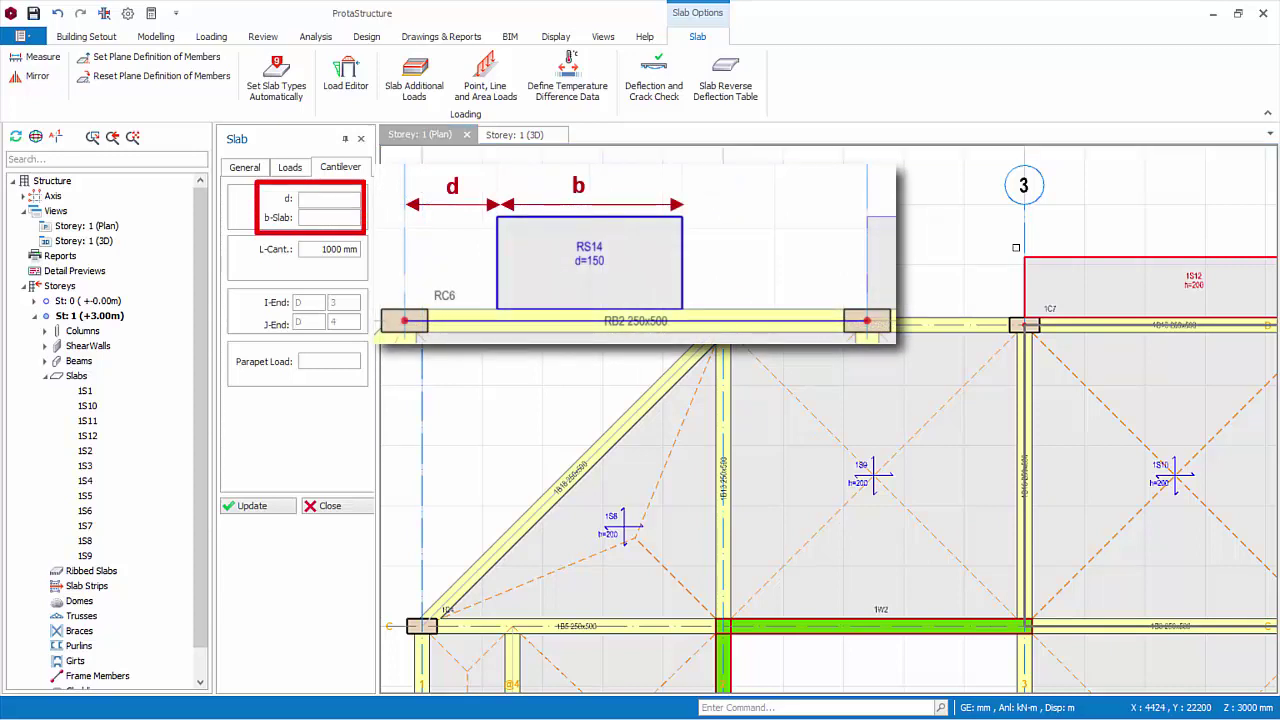
{"action": "type", "text": "1000"}
{"action": "key", "text": "Tab"}
{"action": "type", "text": "2000"}
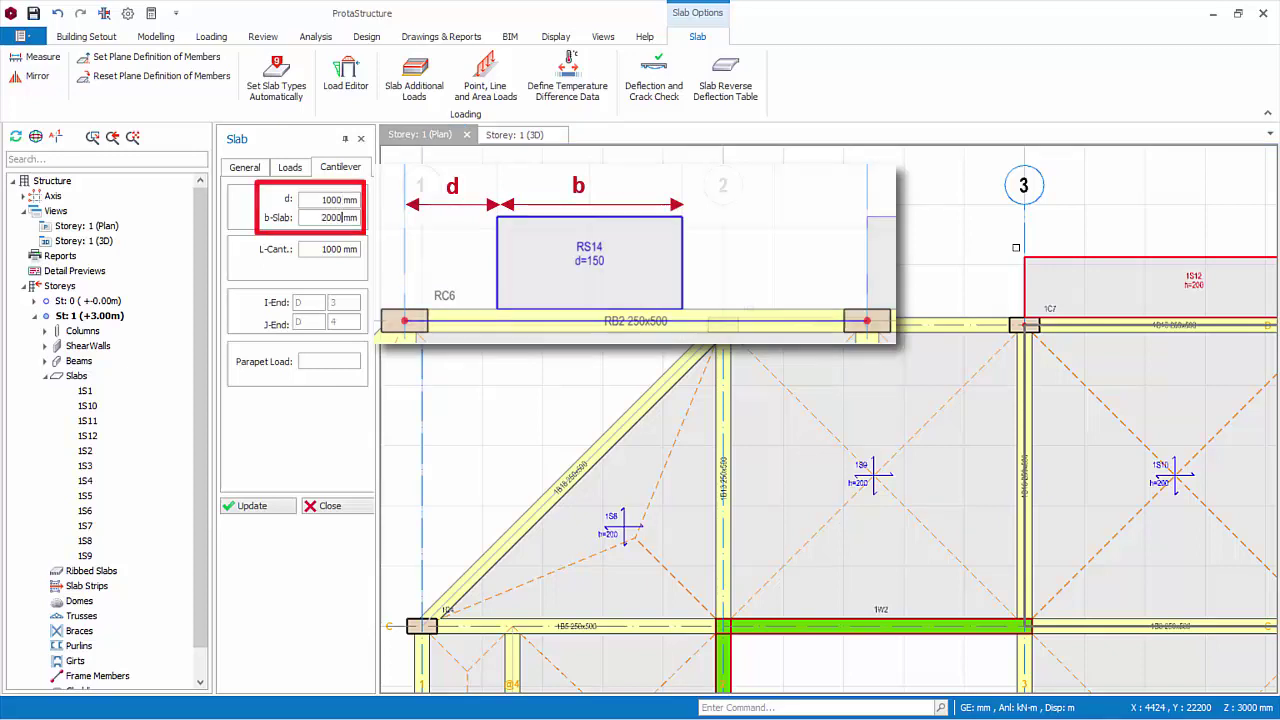
{"action": "left_click", "coordinate": [723, 324]}
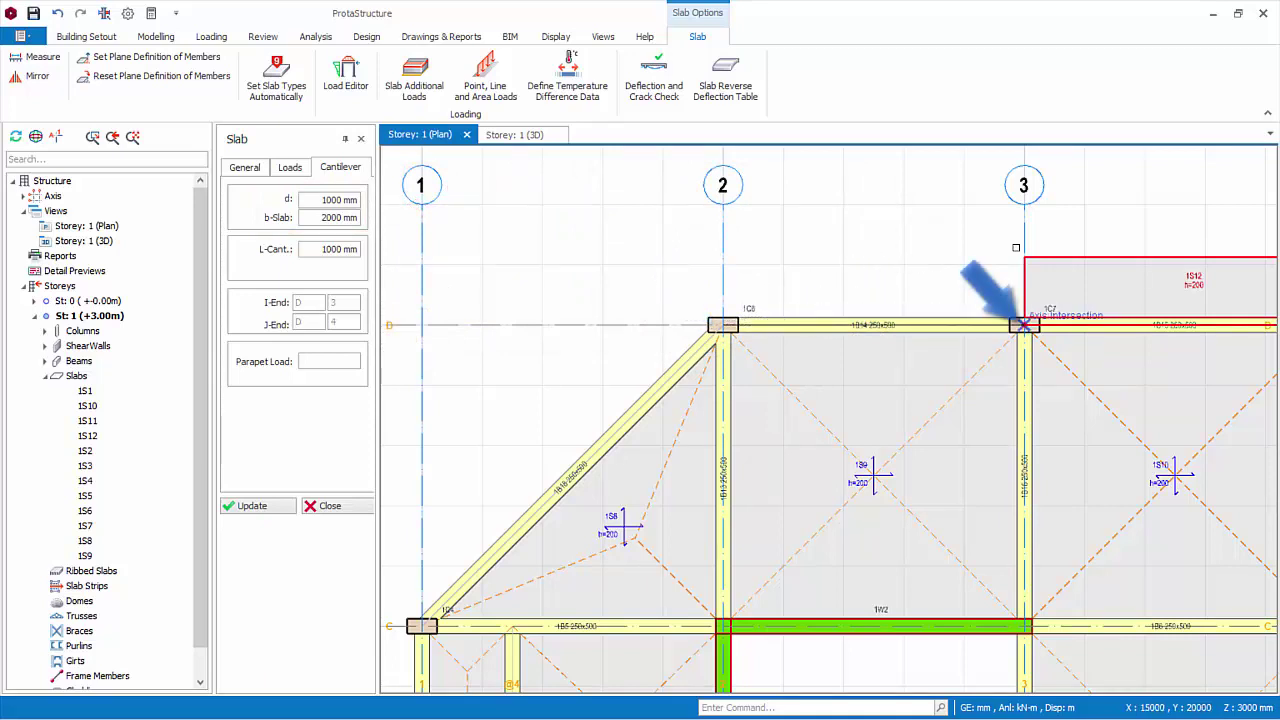
{"action": "left_click", "coordinate": [1022, 324]}
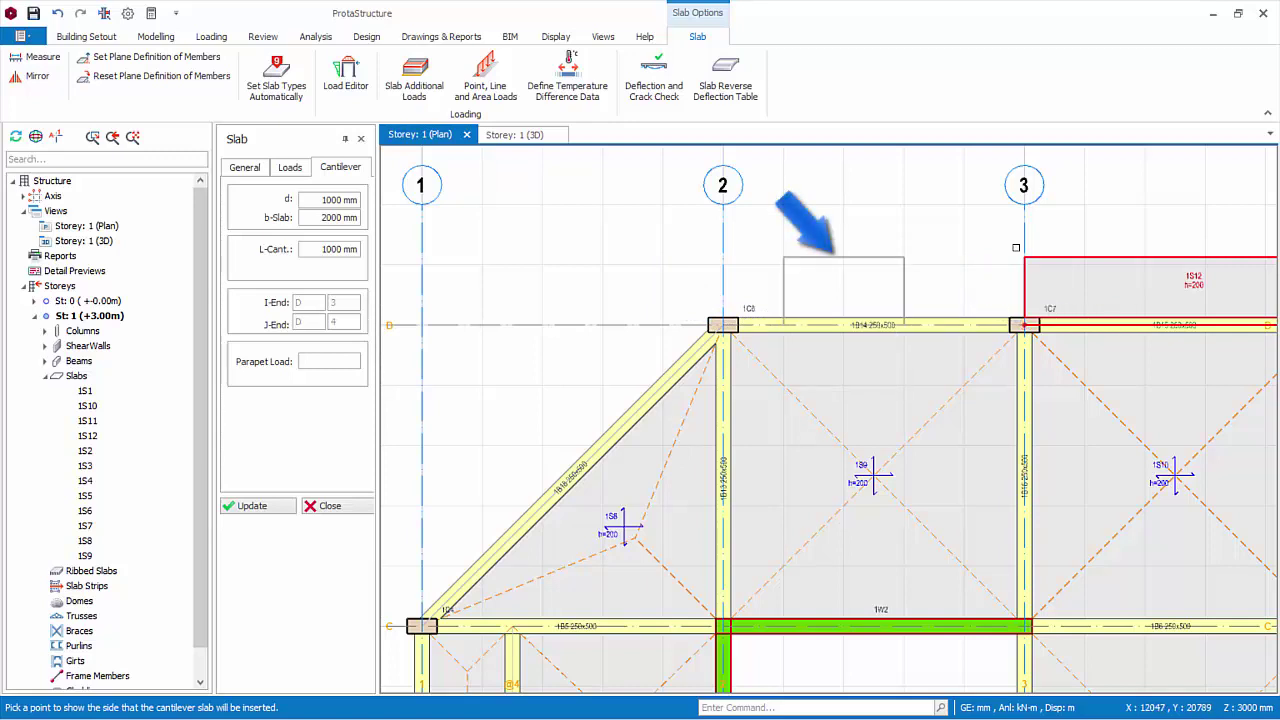
{"action": "left_click", "coordinate": [1016, 247]}
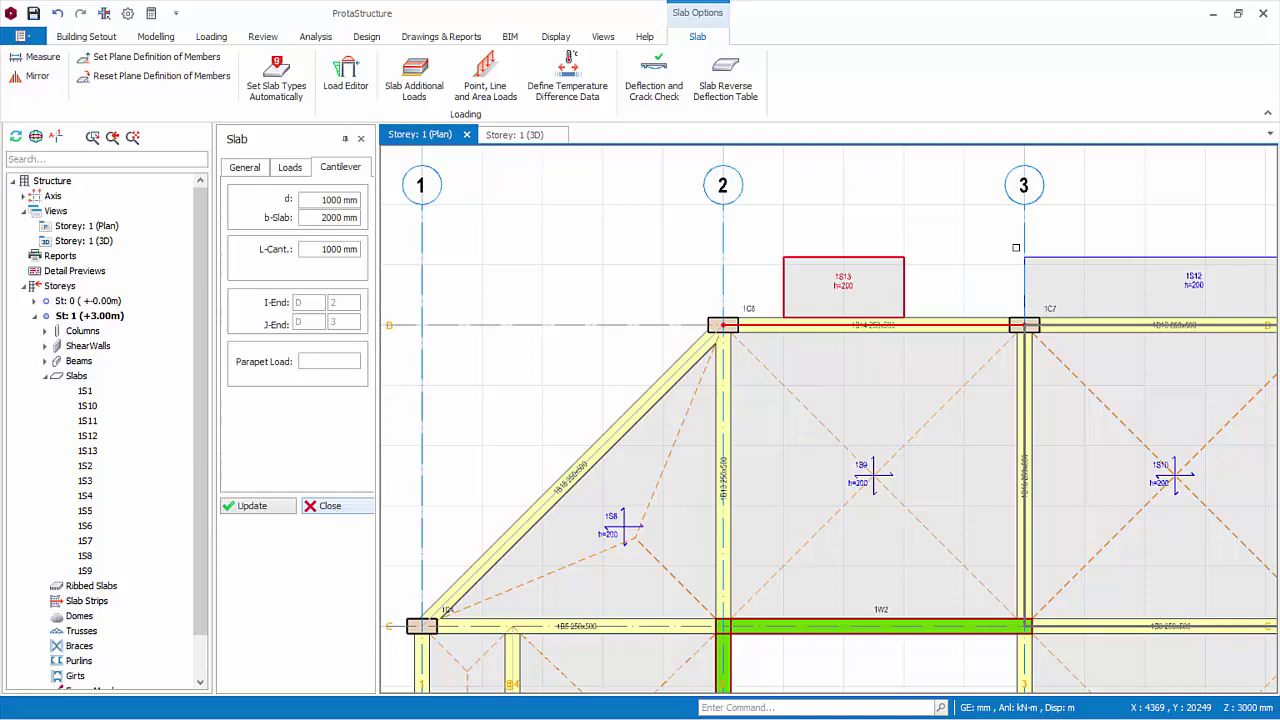
{"action": "key", "text": "Escape"}
{"action": "scroll", "coordinate": [640, 418], "scroll_direction": "down", "scroll_amount": 3}
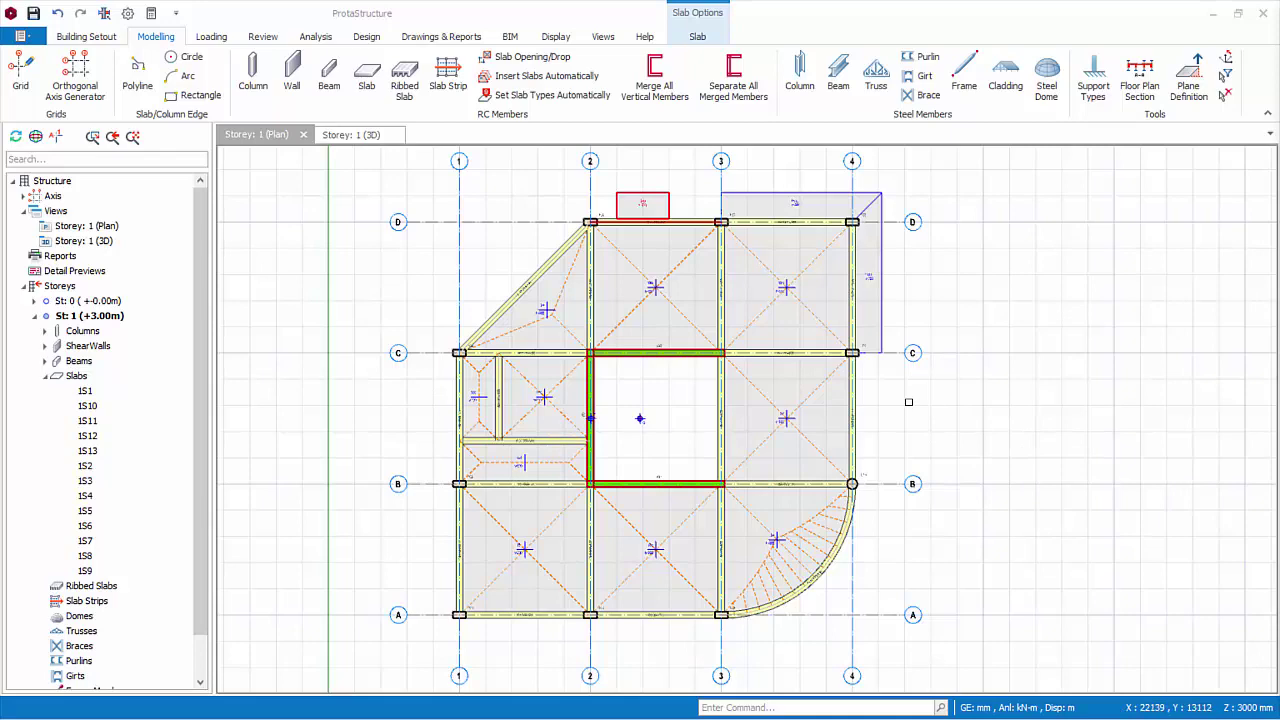
- Start a polyline at column 1C4 with a straight first segment
{"action": "scroll", "coordinate": [885, 411], "scroll_direction": "up", "scroll_amount": 5}
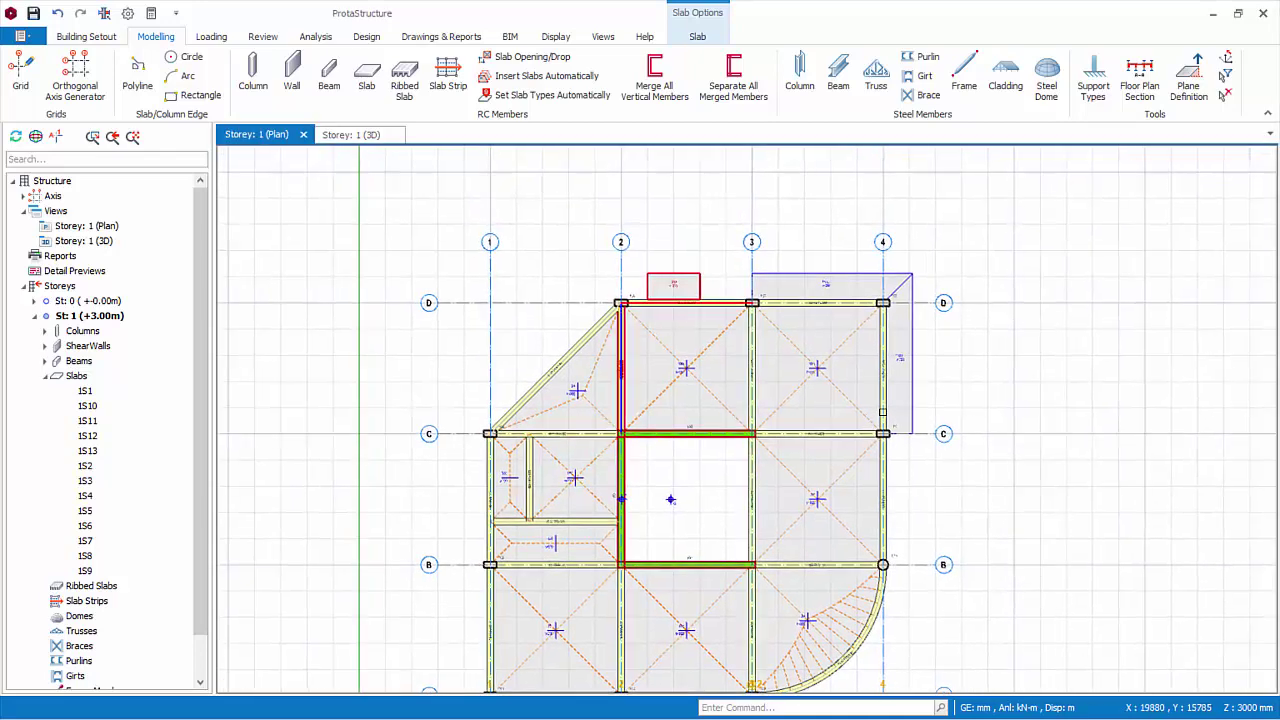
{"action": "scroll", "coordinate": [882, 412], "scroll_direction": "up", "scroll_amount": 3}
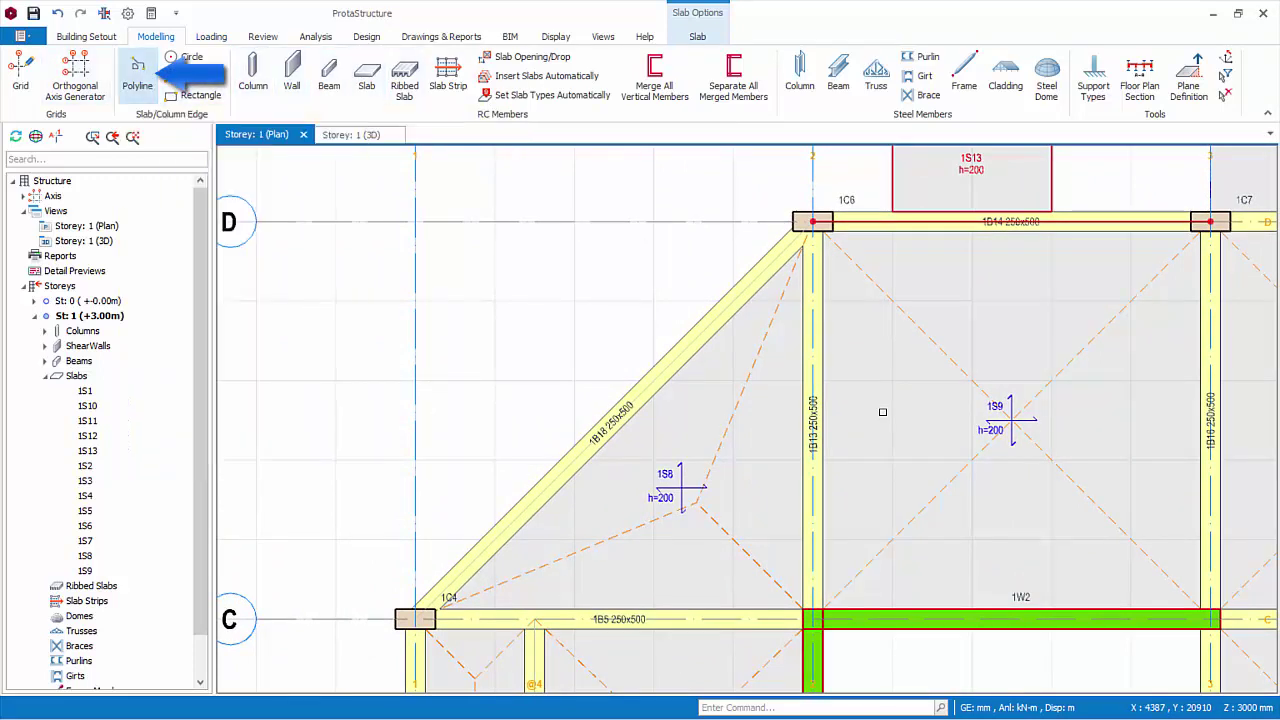
{"action": "left_click", "coordinate": [138, 75]}
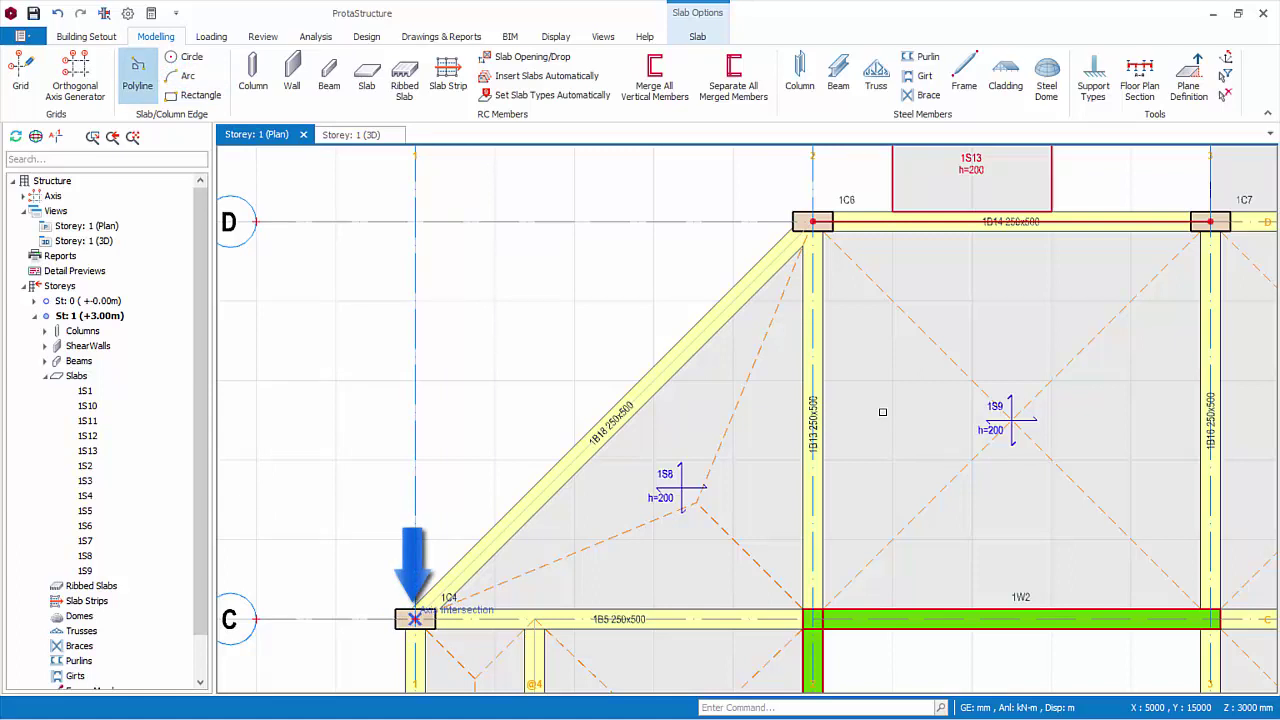
{"action": "left_click", "coordinate": [414, 619]}
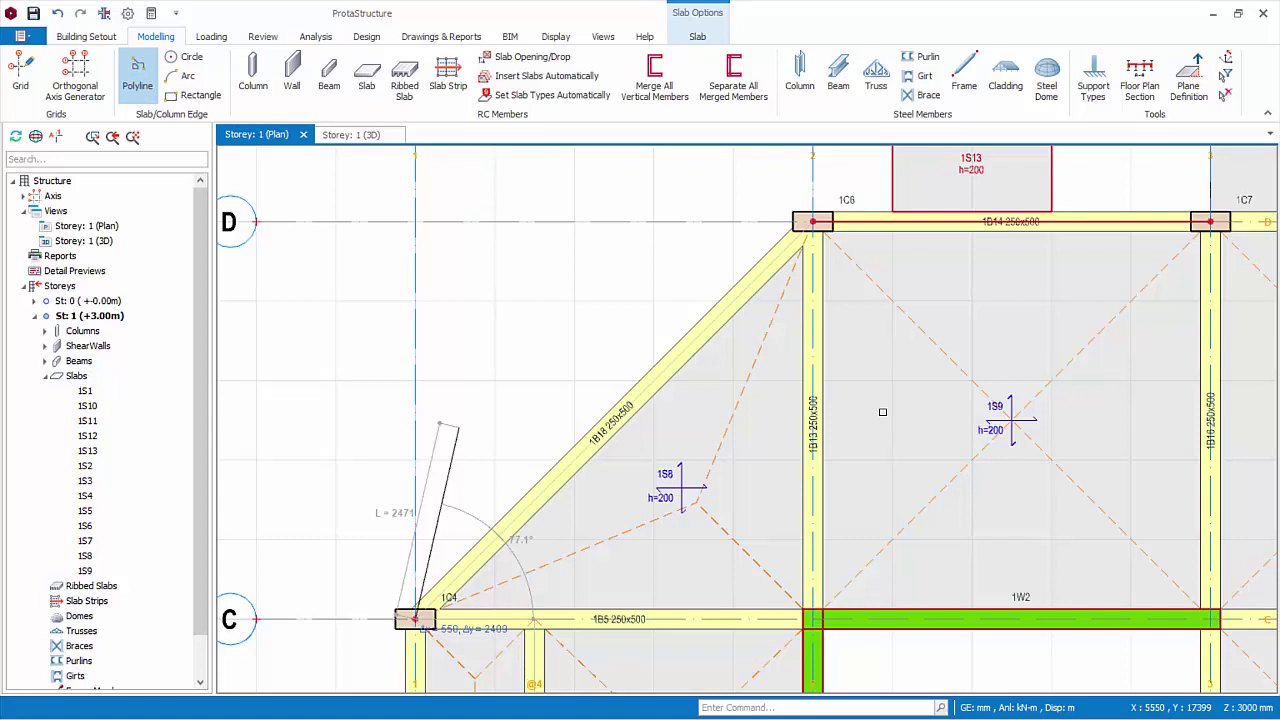
{"action": "left_click", "coordinate": [467, 436]}
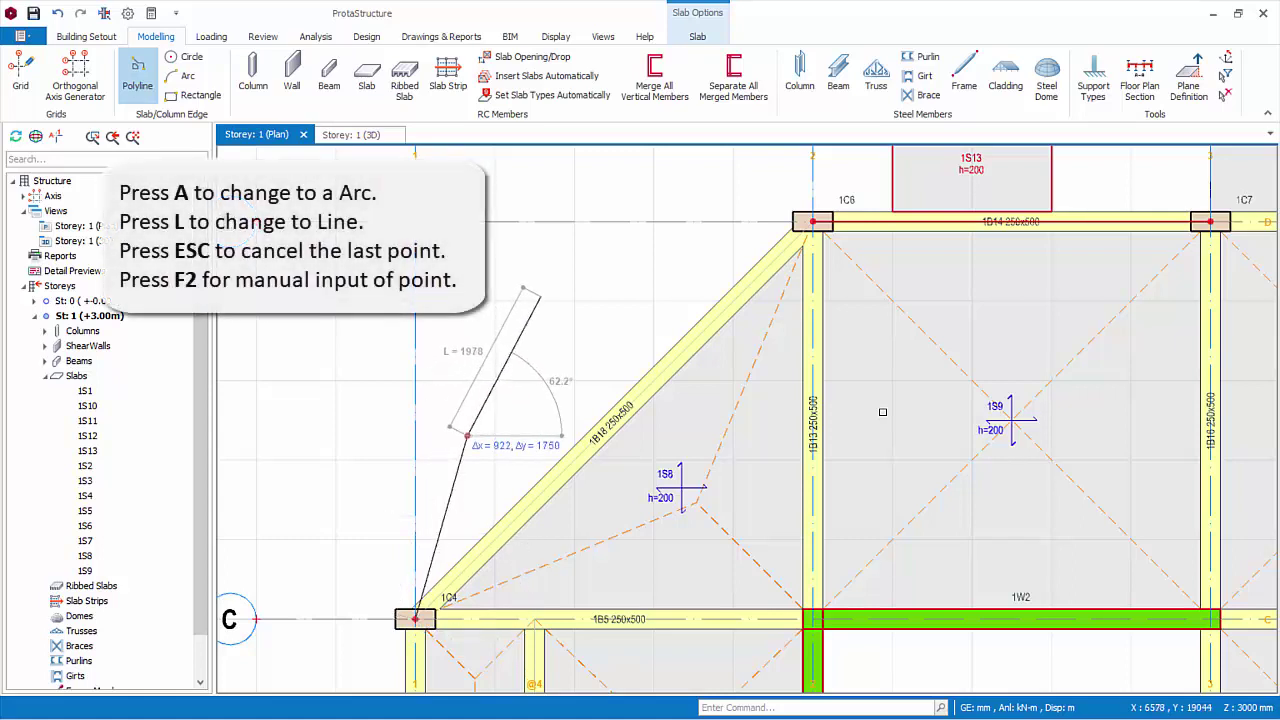
- Continue the polyline with an arc segment, redrawing it once, and finish the curve at column 1C6
{"action": "key", "text": "a"}
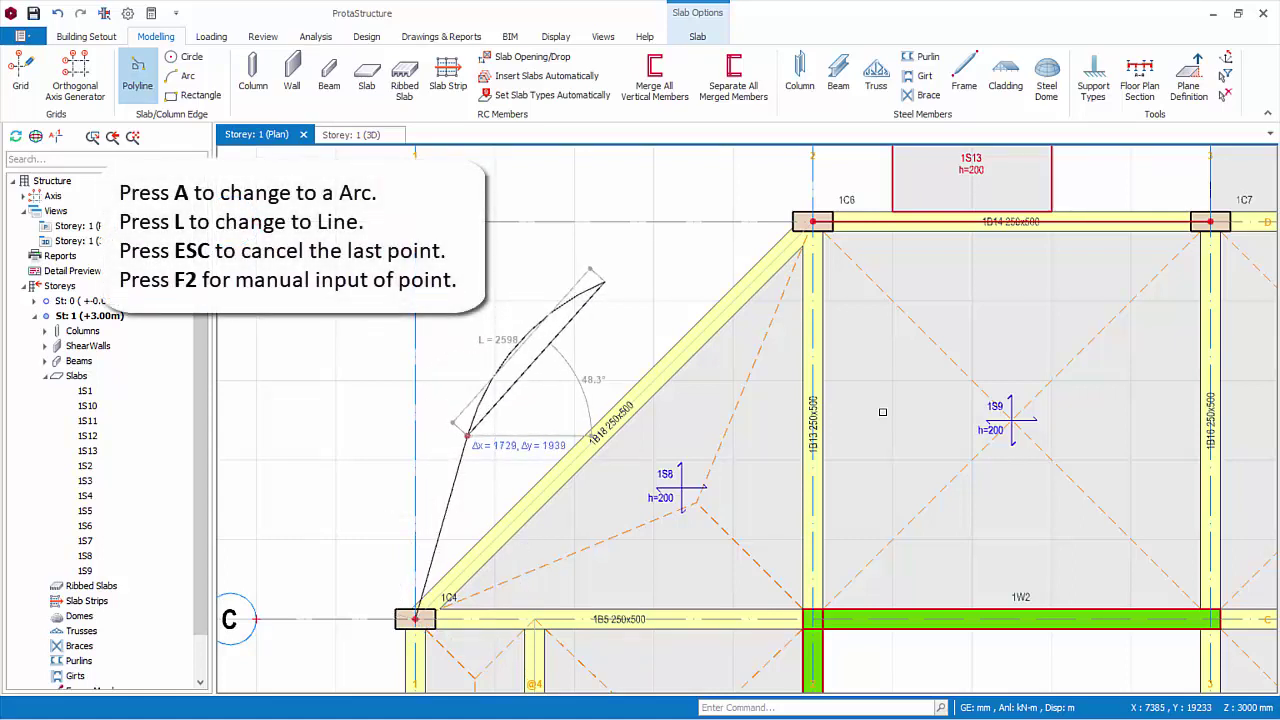
{"action": "key", "text": "l"}
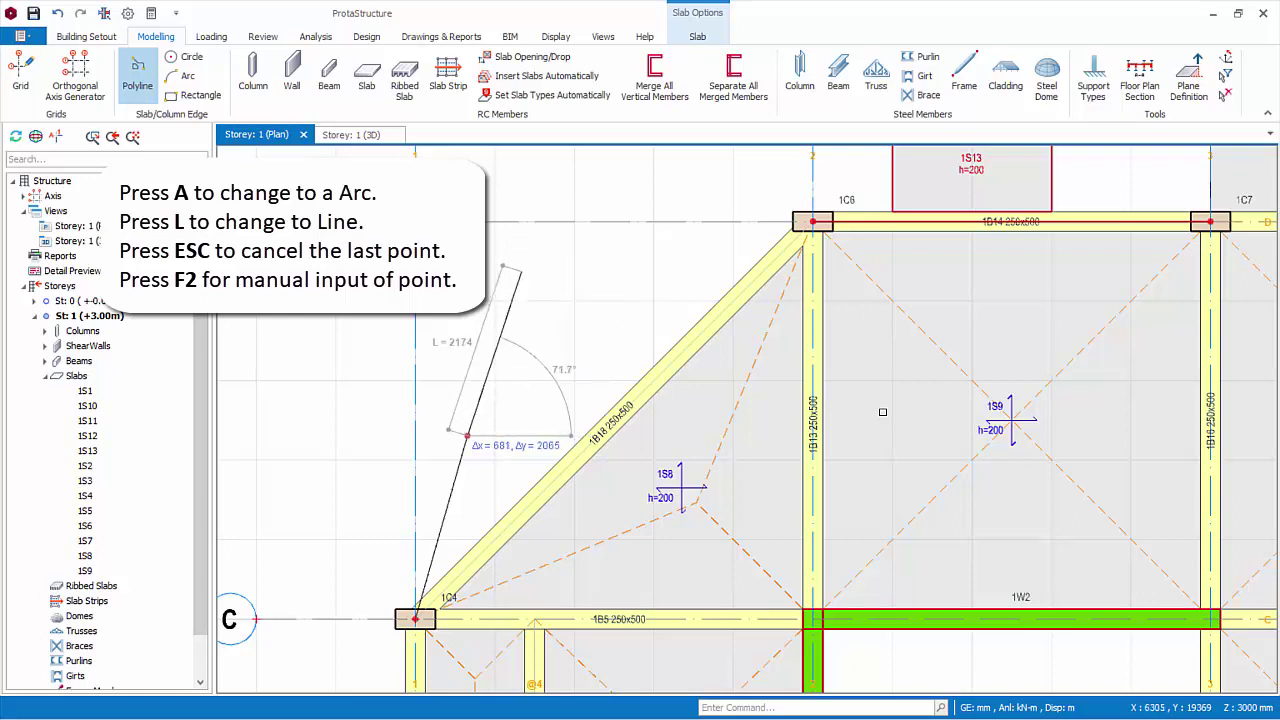
{"action": "key", "text": "a"}
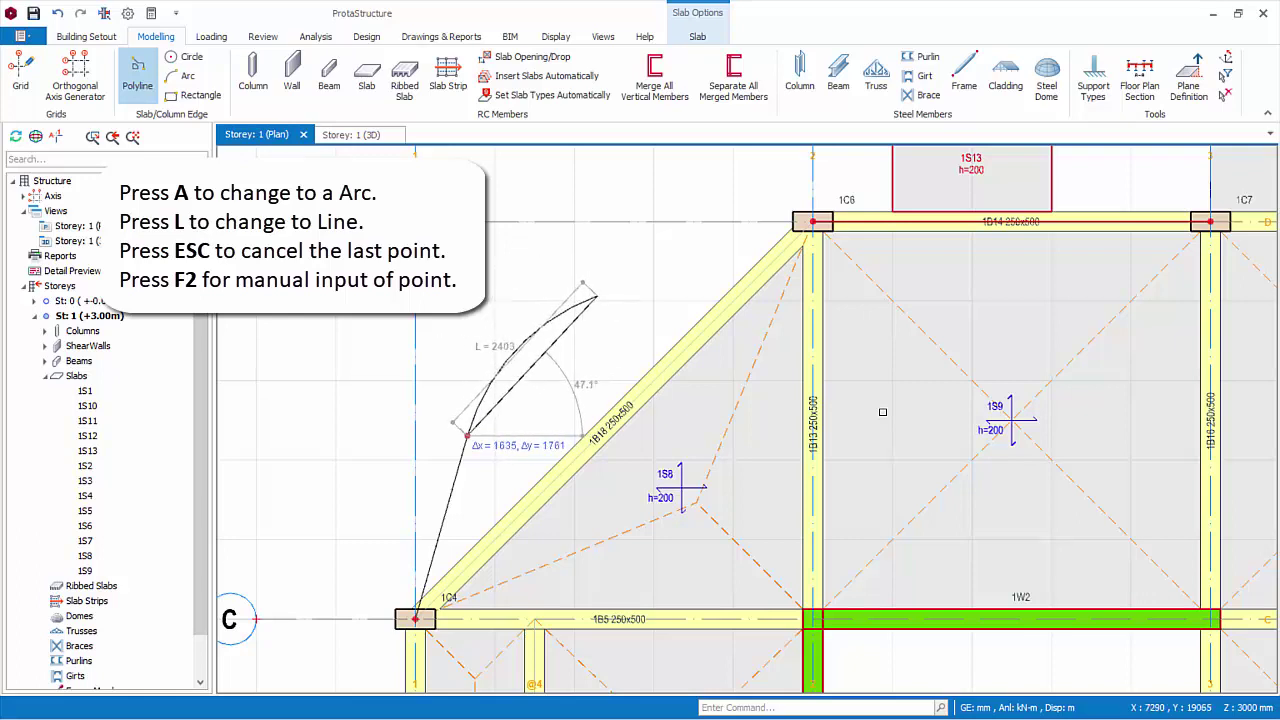
{"action": "left_click", "coordinate": [596, 296]}
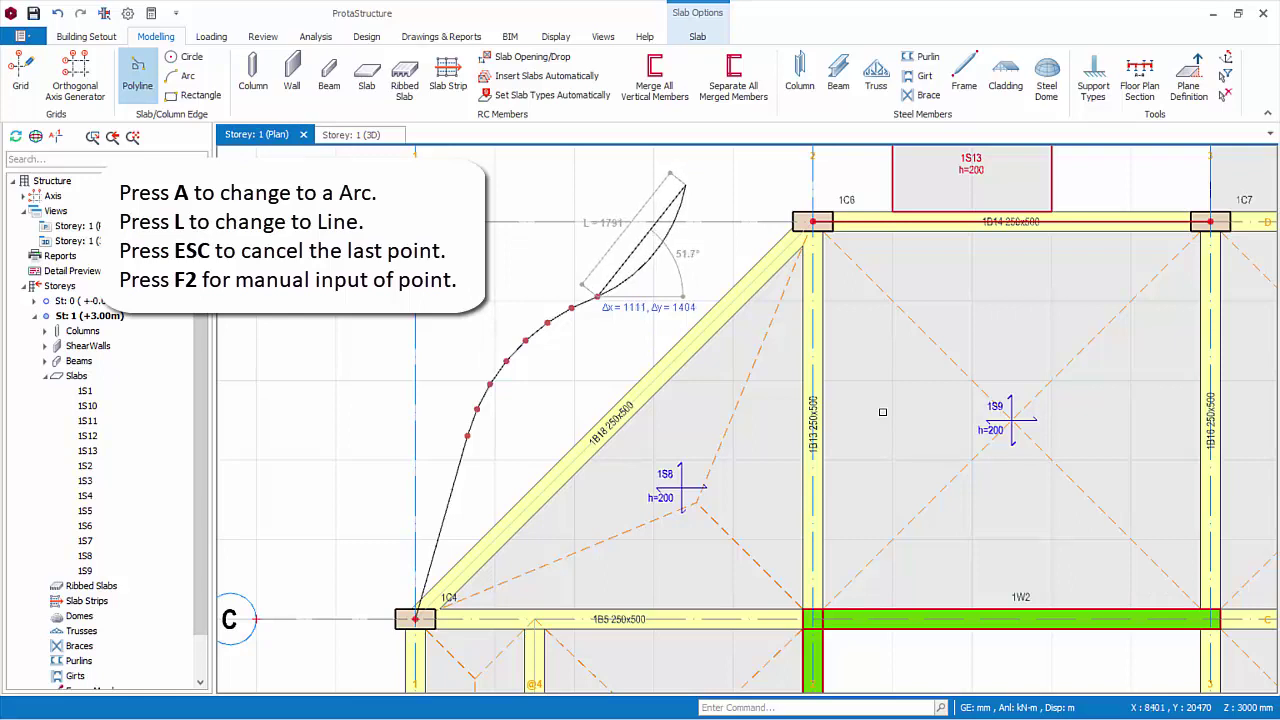
{"action": "key", "text": "l"}
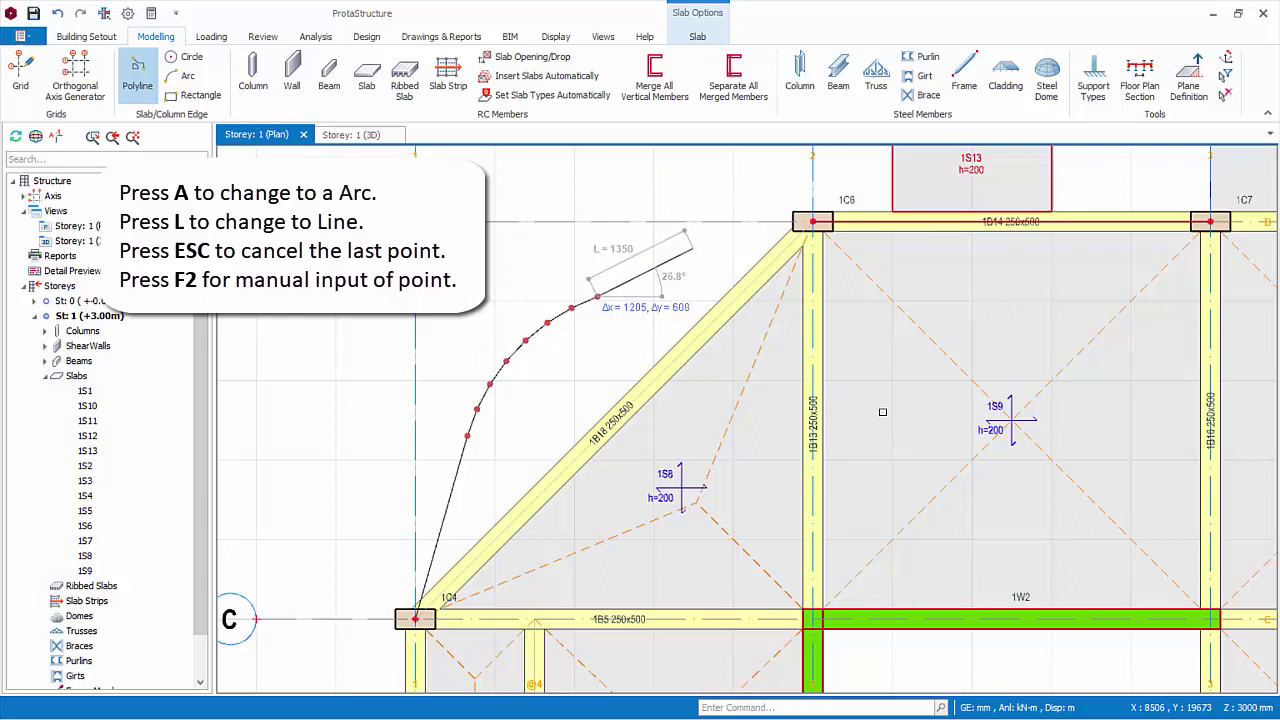
{"action": "key", "text": "Escape"}
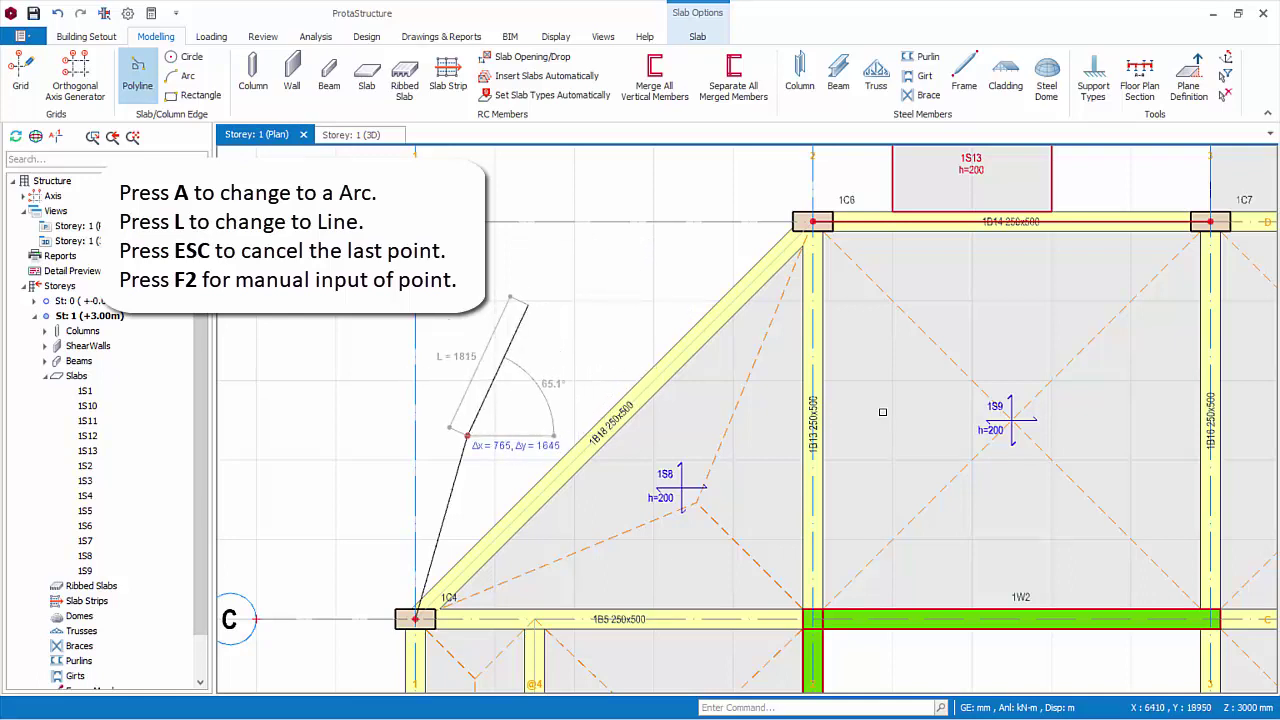
{"action": "key", "text": "a"}
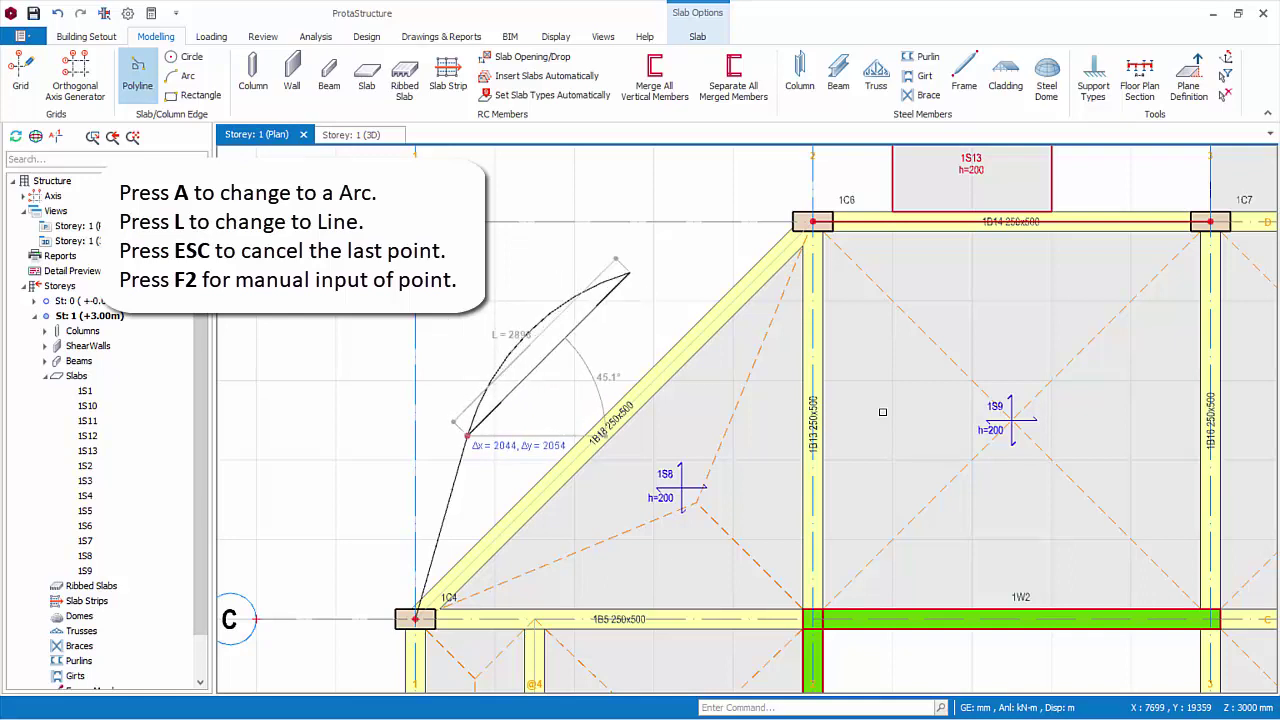
{"action": "left_click", "coordinate": [618, 277]}
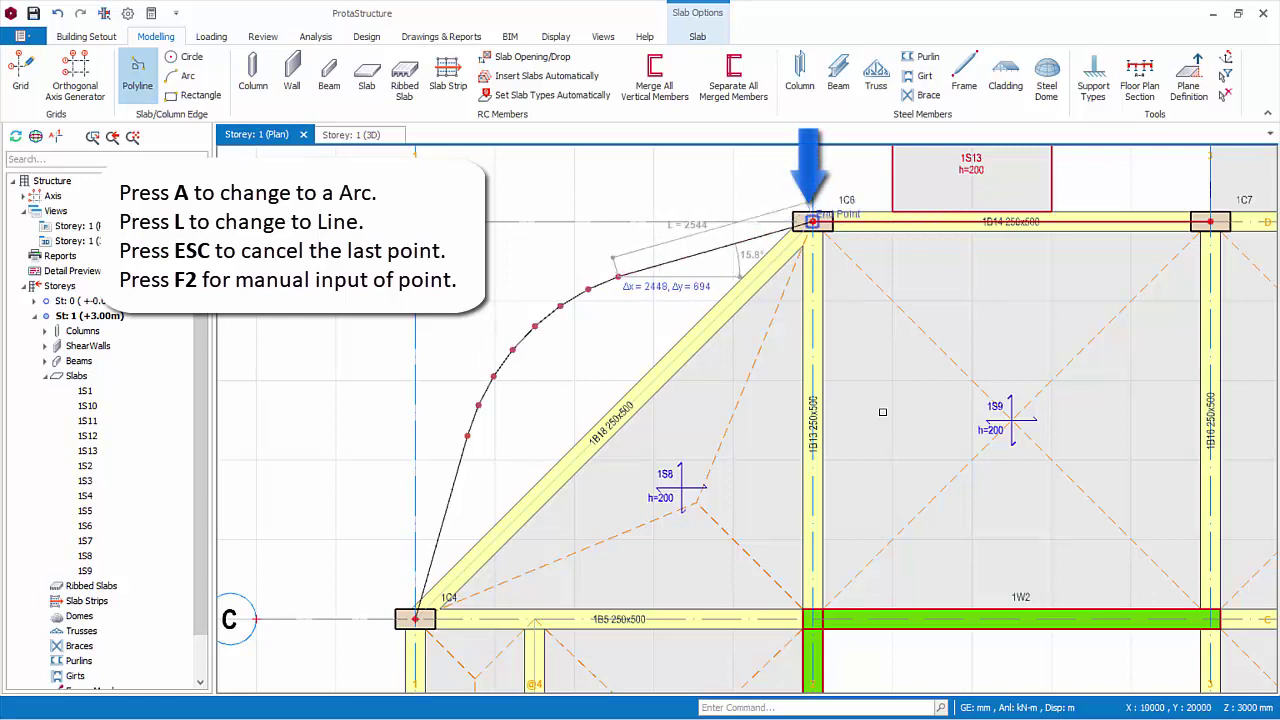
{"action": "left_click", "coordinate": [812, 221]}
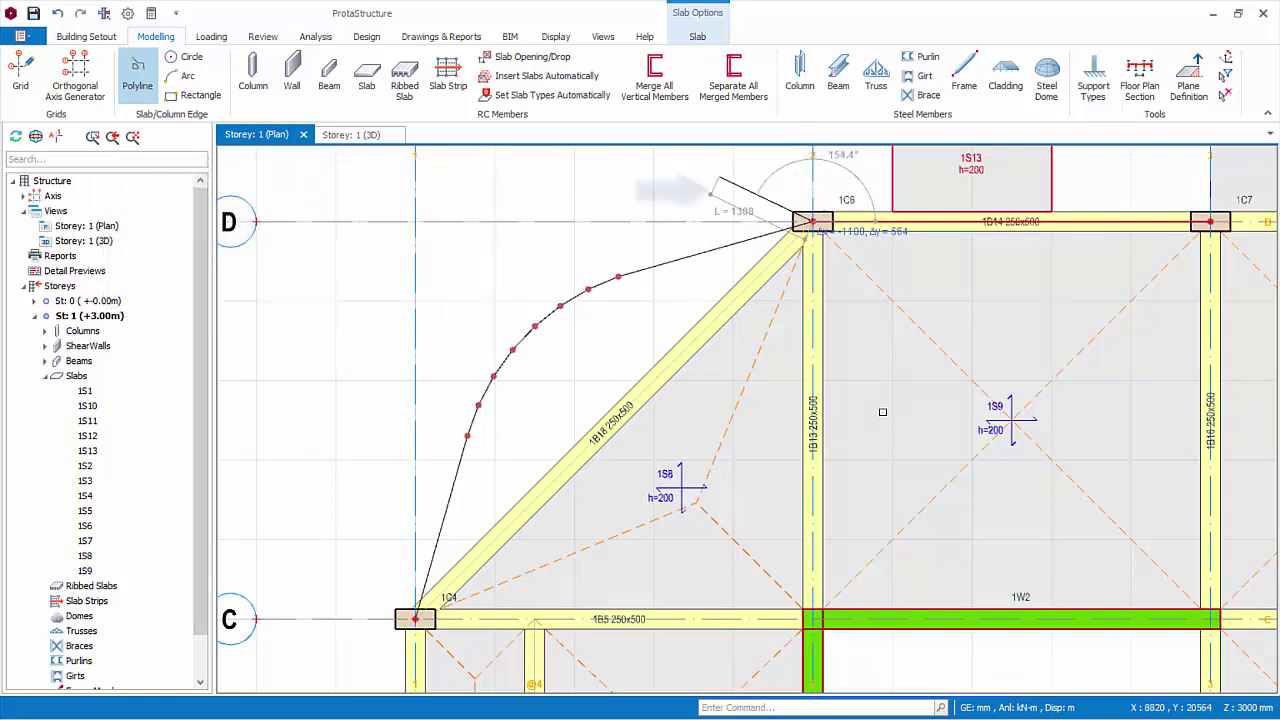
{"action": "right_click", "coordinate": [716, 181]}
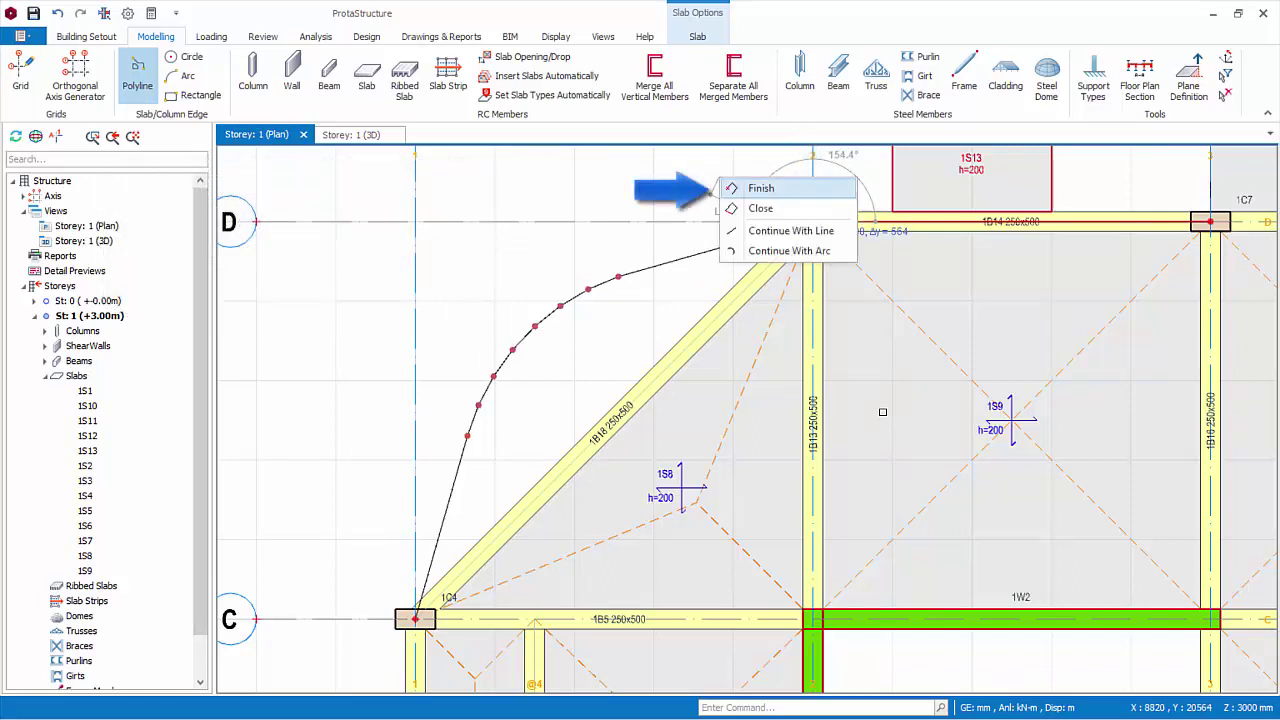
{"action": "key", "text": "Return"}
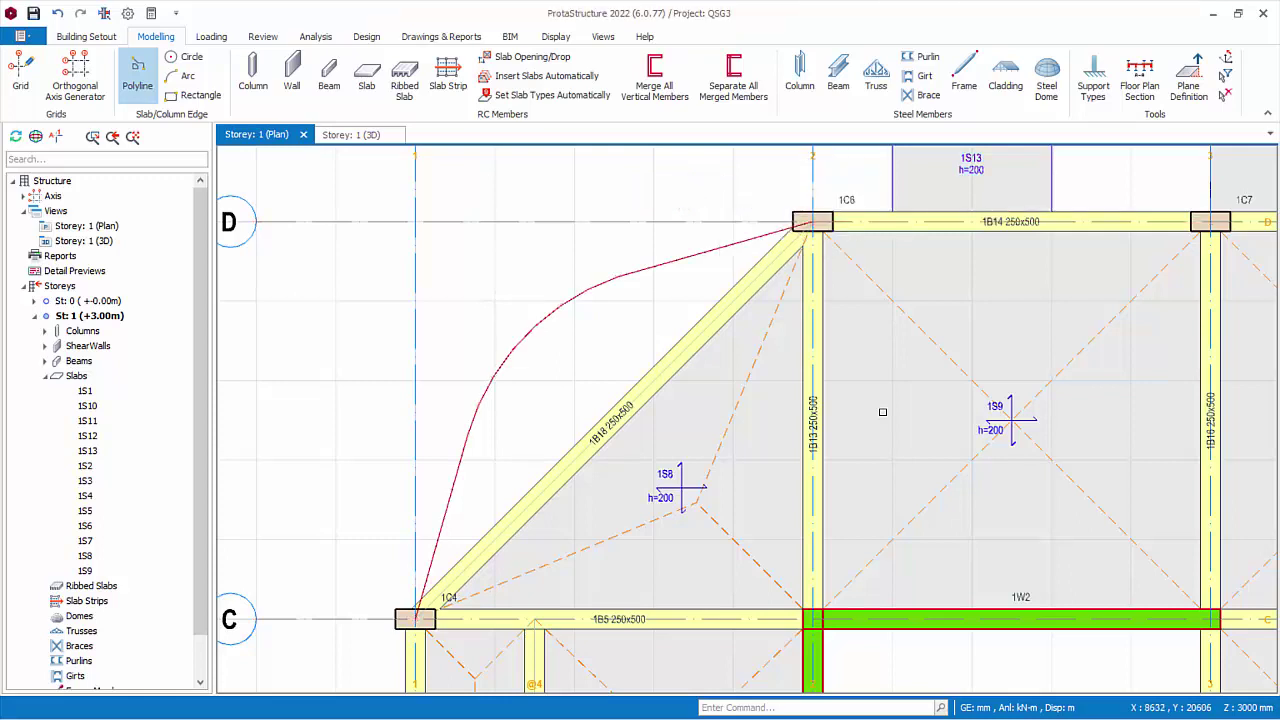
- Insert 120 mm slab 1S14 in the region between beam 1B18 and the curved polyline
{"action": "left_click", "coordinate": [366, 75]}
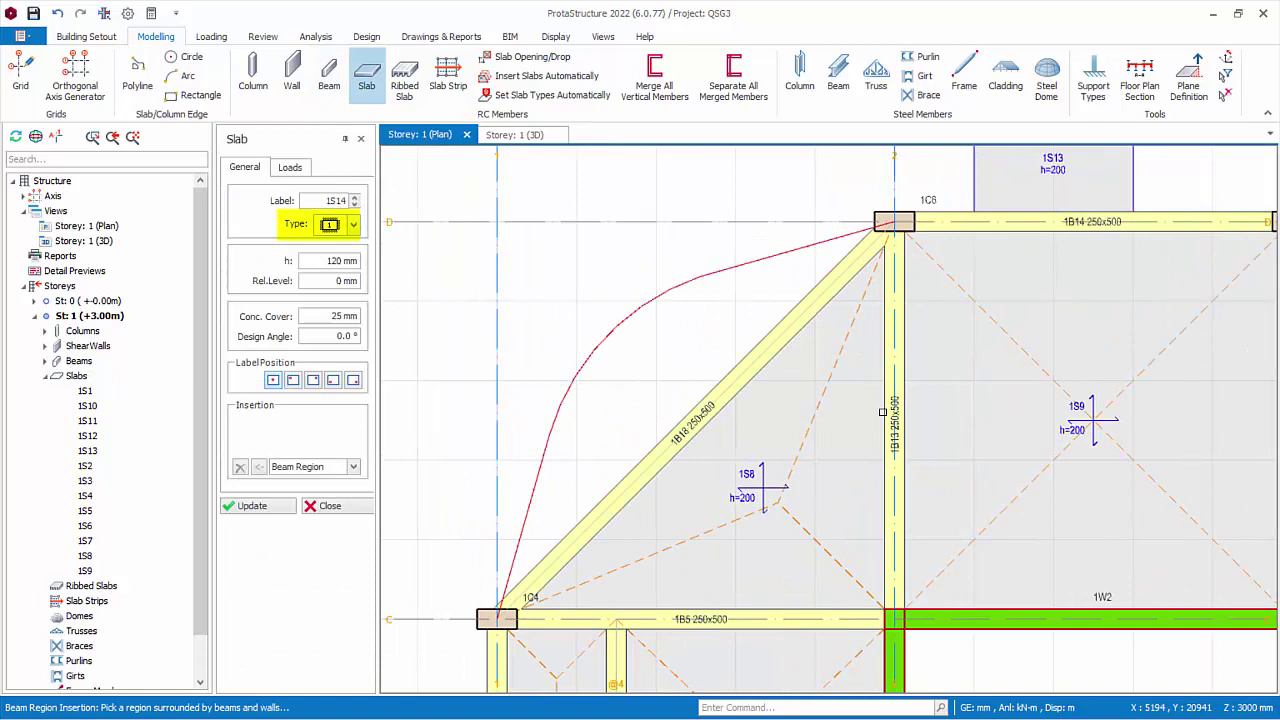
{"action": "left_click", "coordinate": [882, 411]}
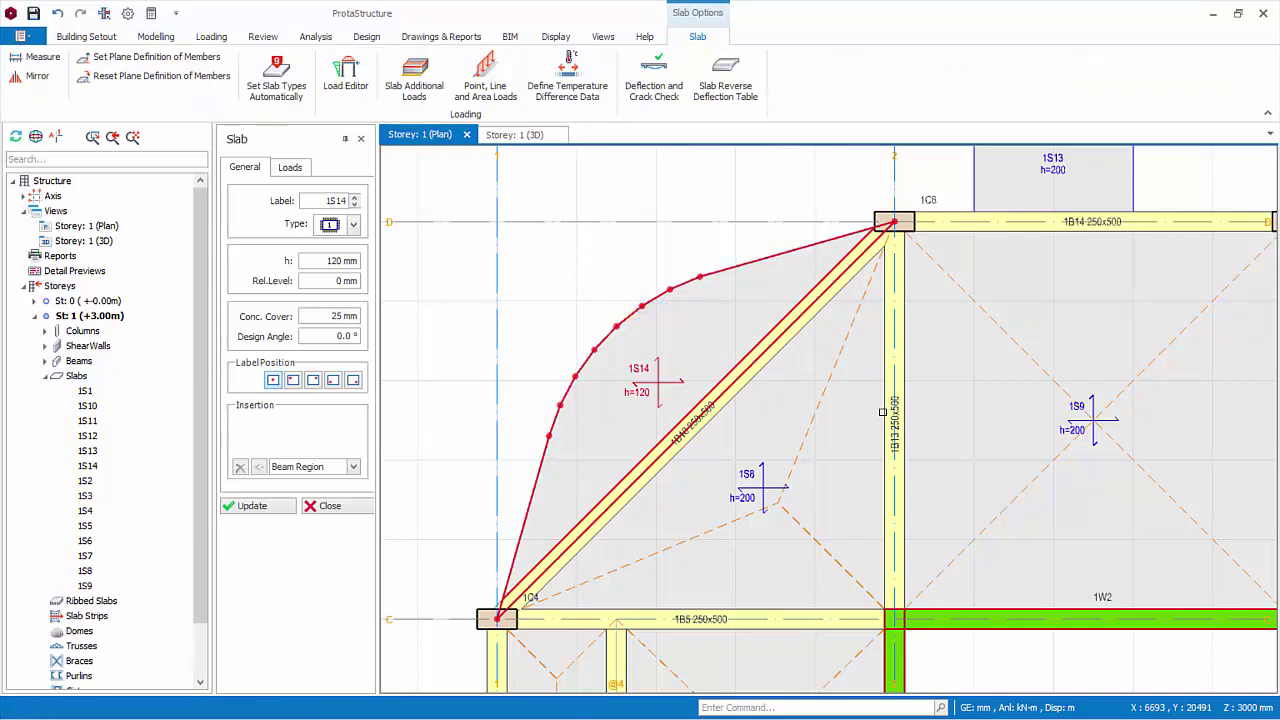
{"action": "key", "text": "Escape"}
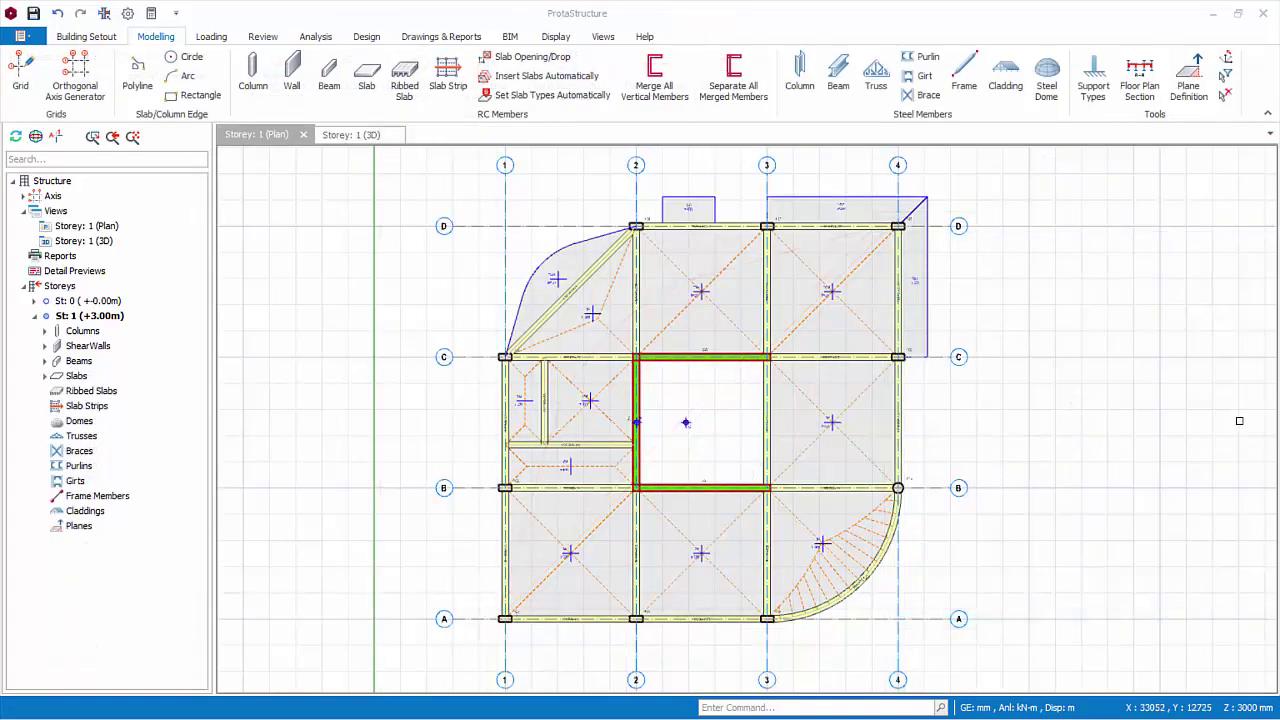
- Tile the Storey 1 plan and 3D views side by side and zoom in
{"action": "left_click", "coordinate": [597, 40]}
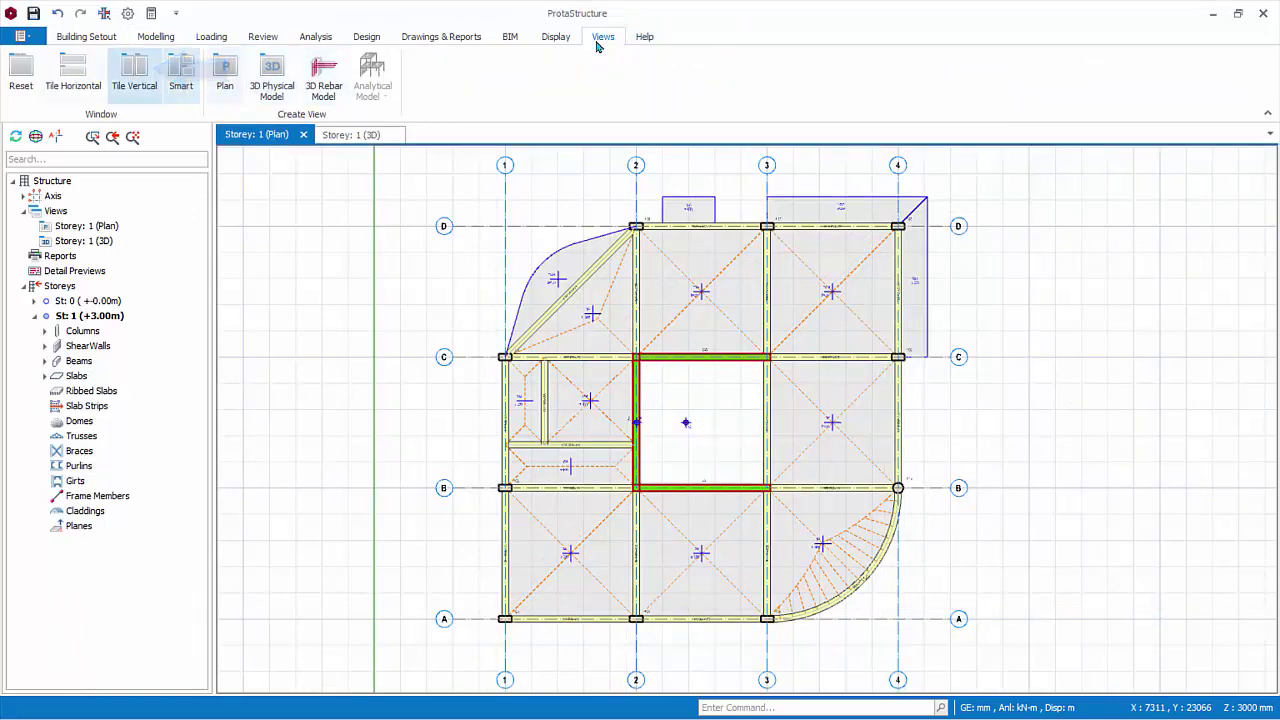
{"action": "left_click", "coordinate": [134, 70]}
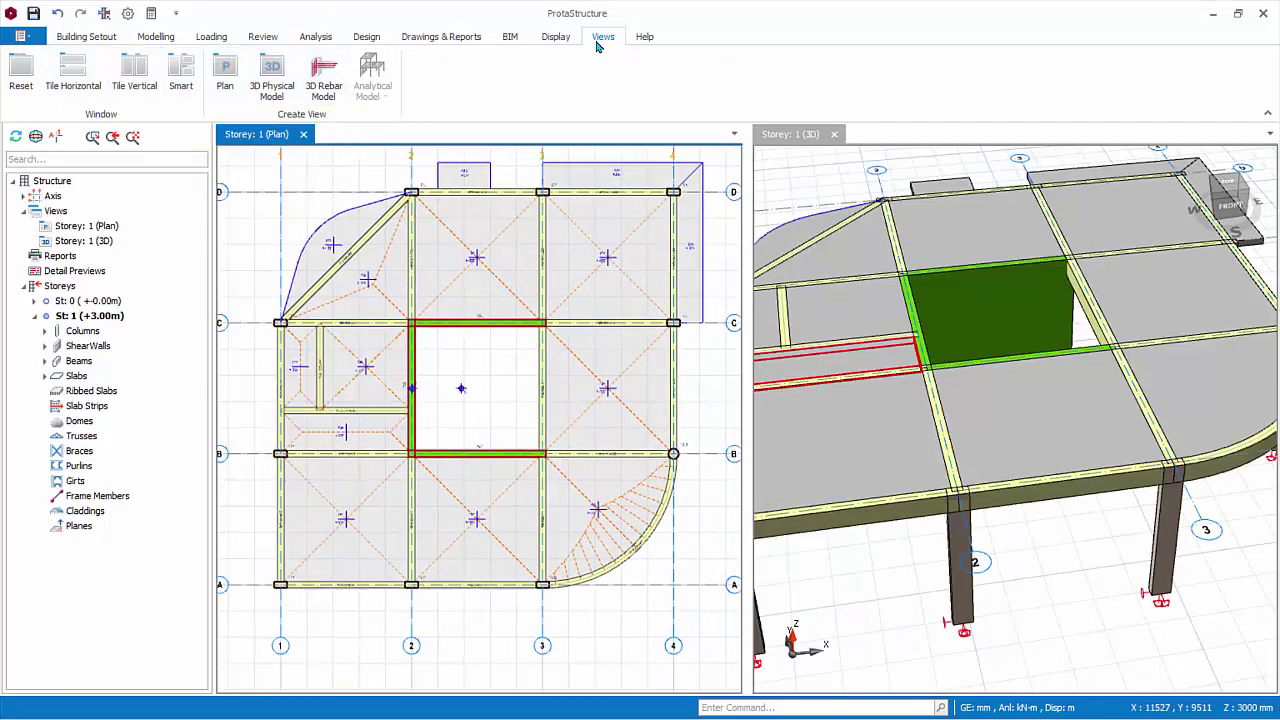
{"action": "scroll", "coordinate": [280, 547], "scroll_direction": "up", "scroll_amount": 5}
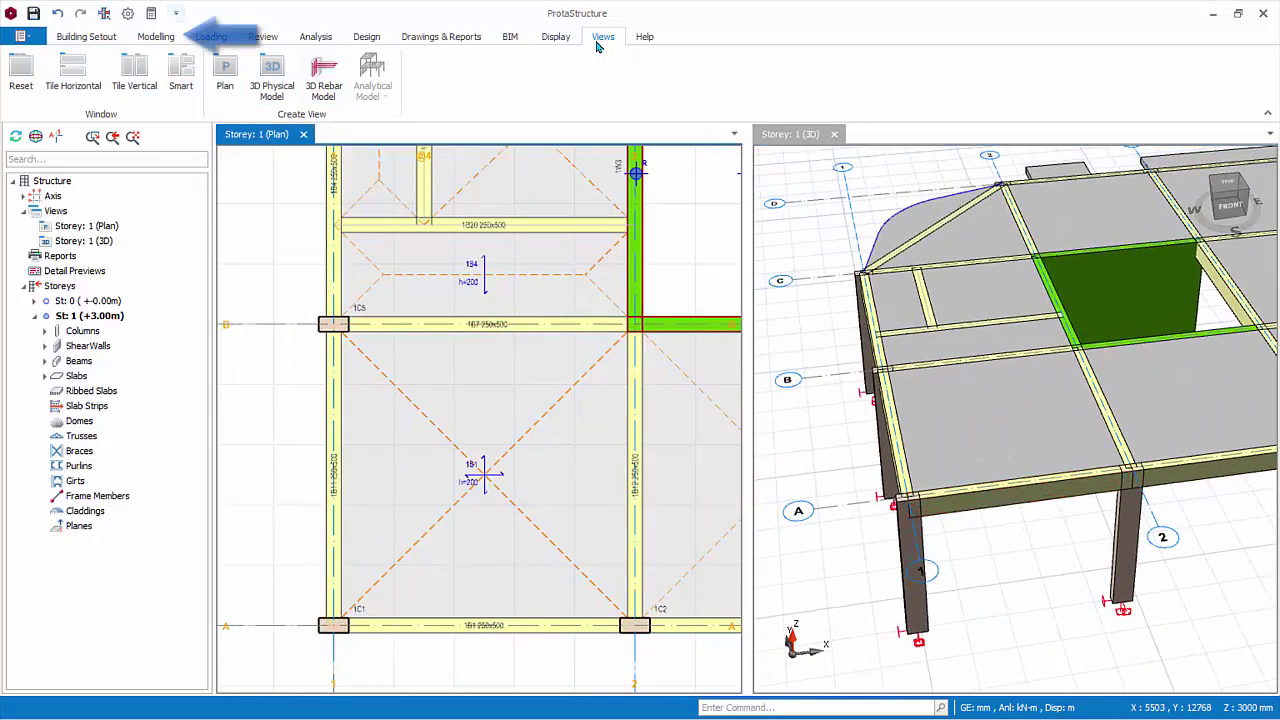
{"action": "scroll", "coordinate": [597, 47], "scroll_direction": "up", "scroll_amount": 8}
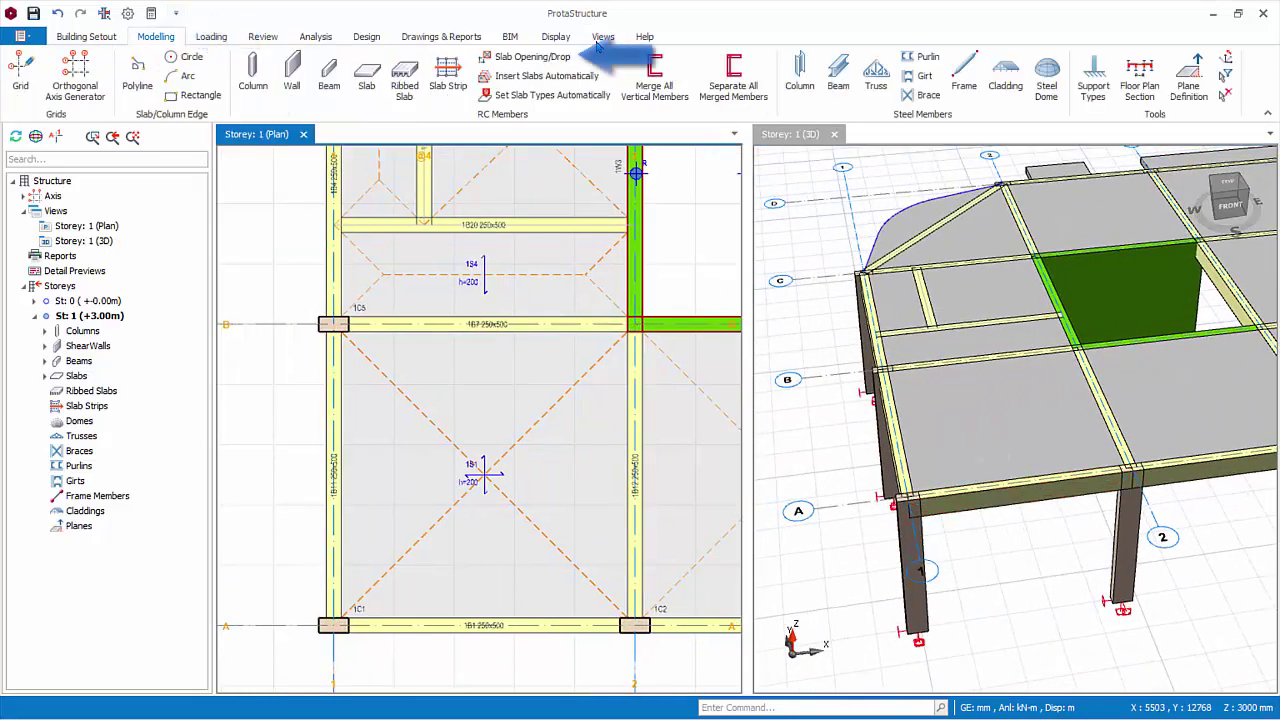
- Place a 1000 × 500 mm rectangular opening offset 1000,1000 mm from column 1C1
{"action": "left_click", "coordinate": [560, 57]}
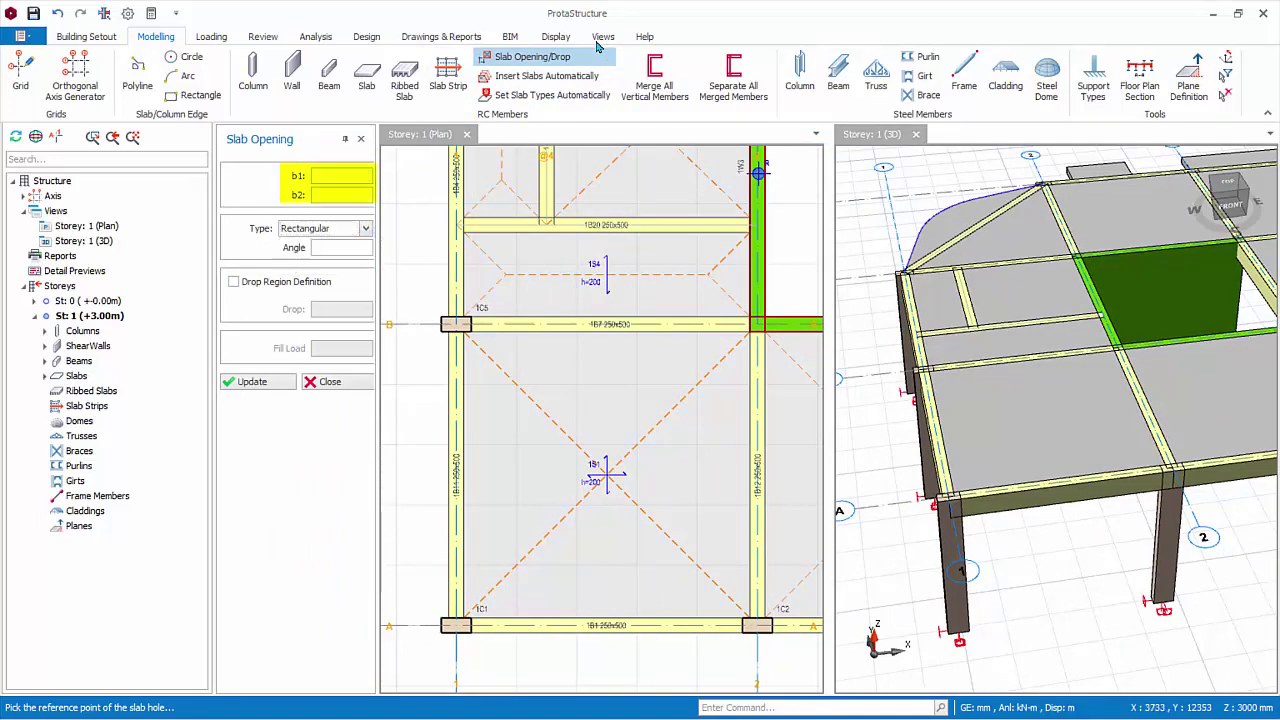
{"action": "type", "text": "10"}
{"action": "type", "text": "500"}
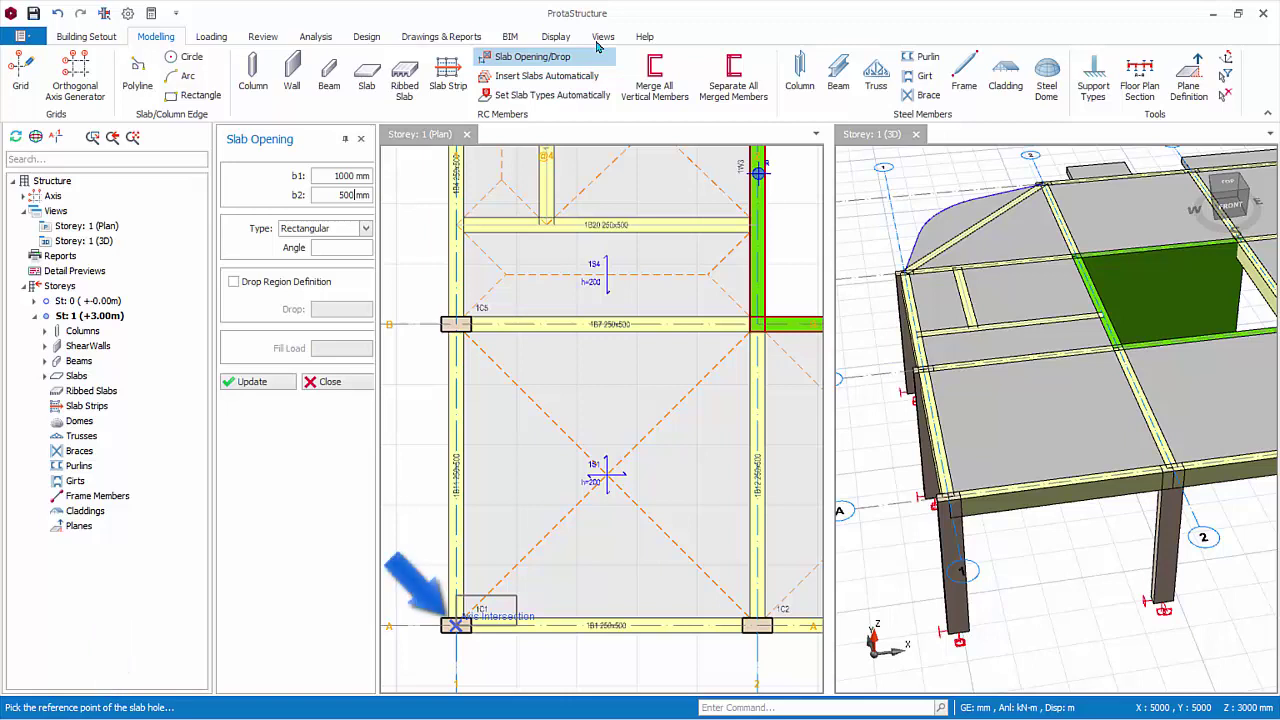
{"action": "left_click", "coordinate": [455, 625]}
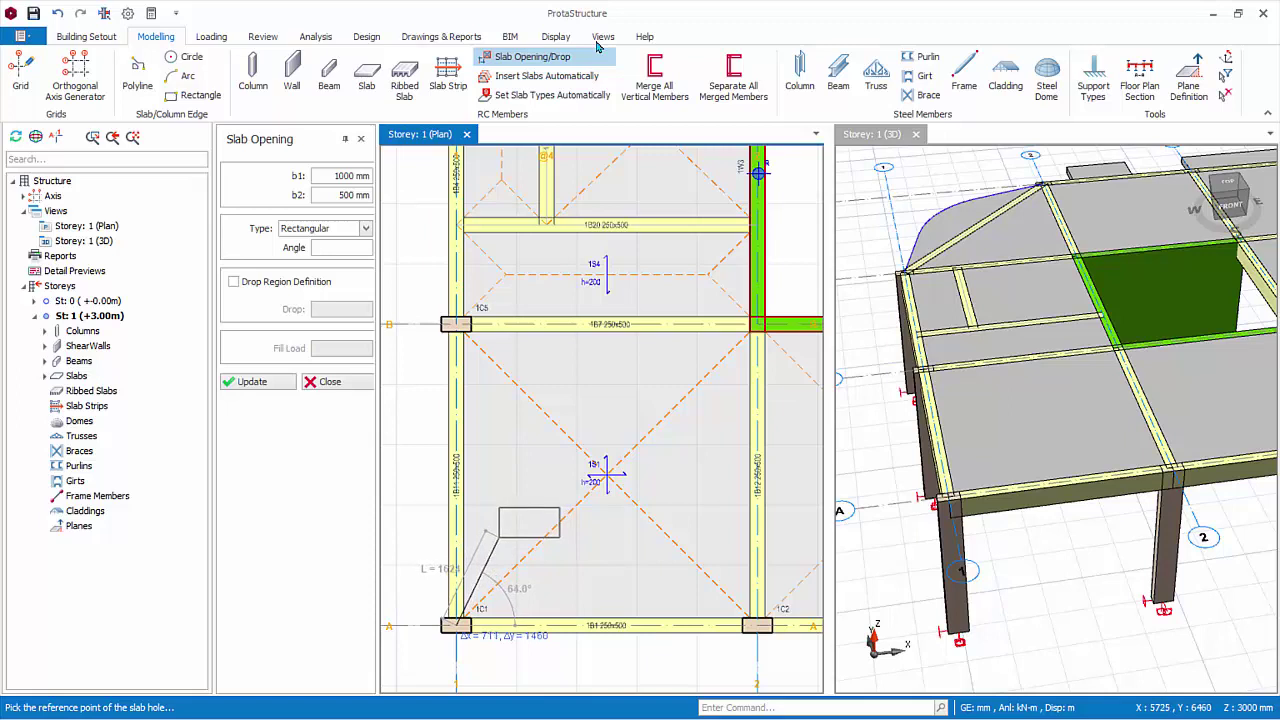
{"action": "key", "text": "F2"}
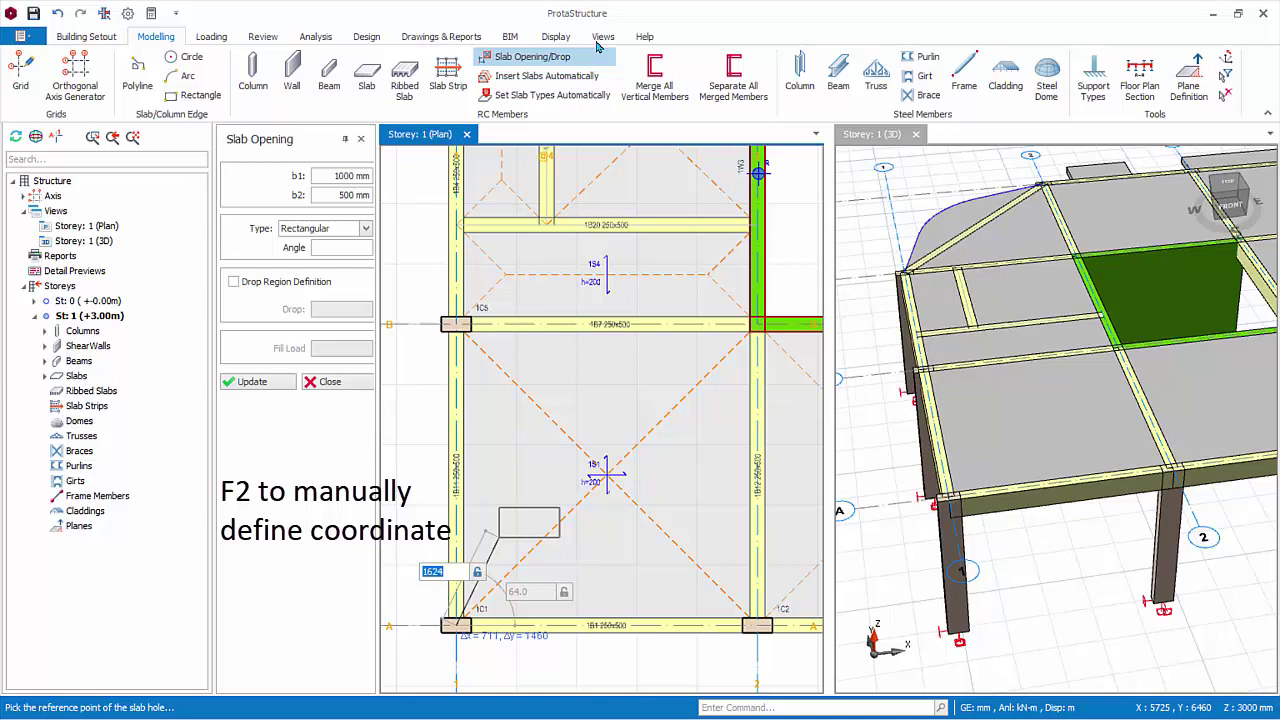
{"action": "type", "text": "100"}
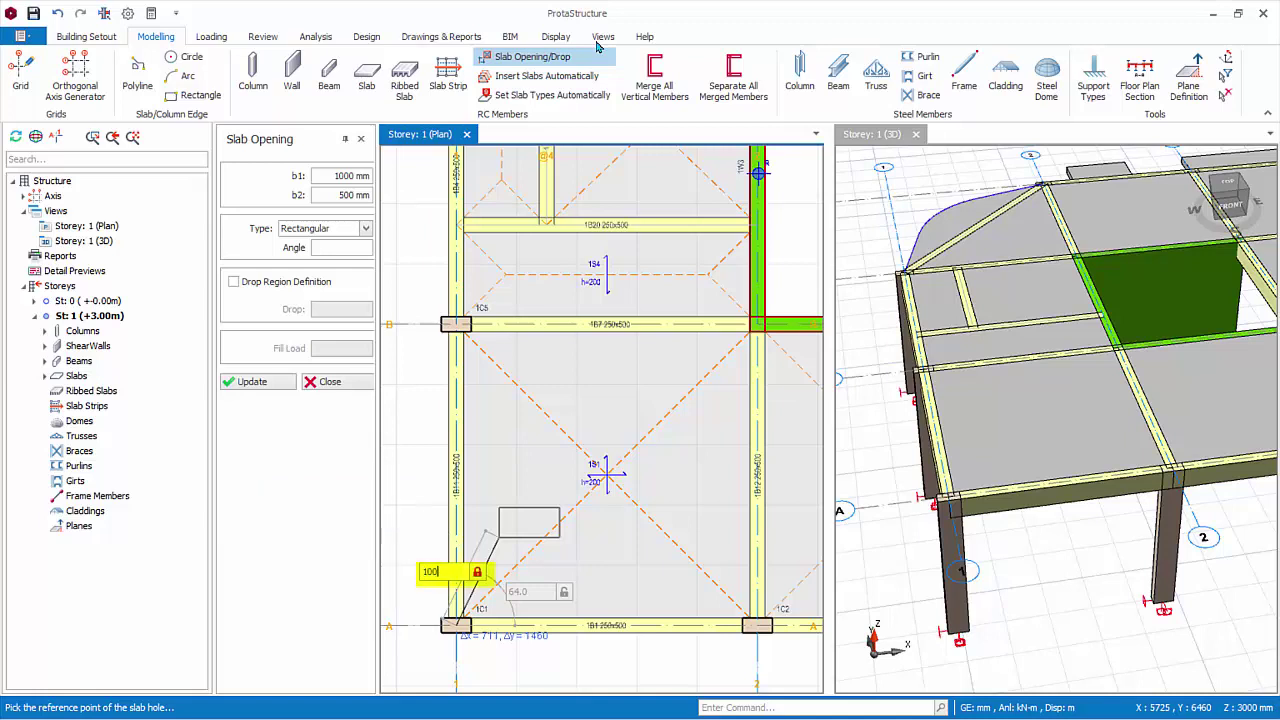
{"action": "type", "text": "0,1000"}
{"action": "key", "text": "Return"}
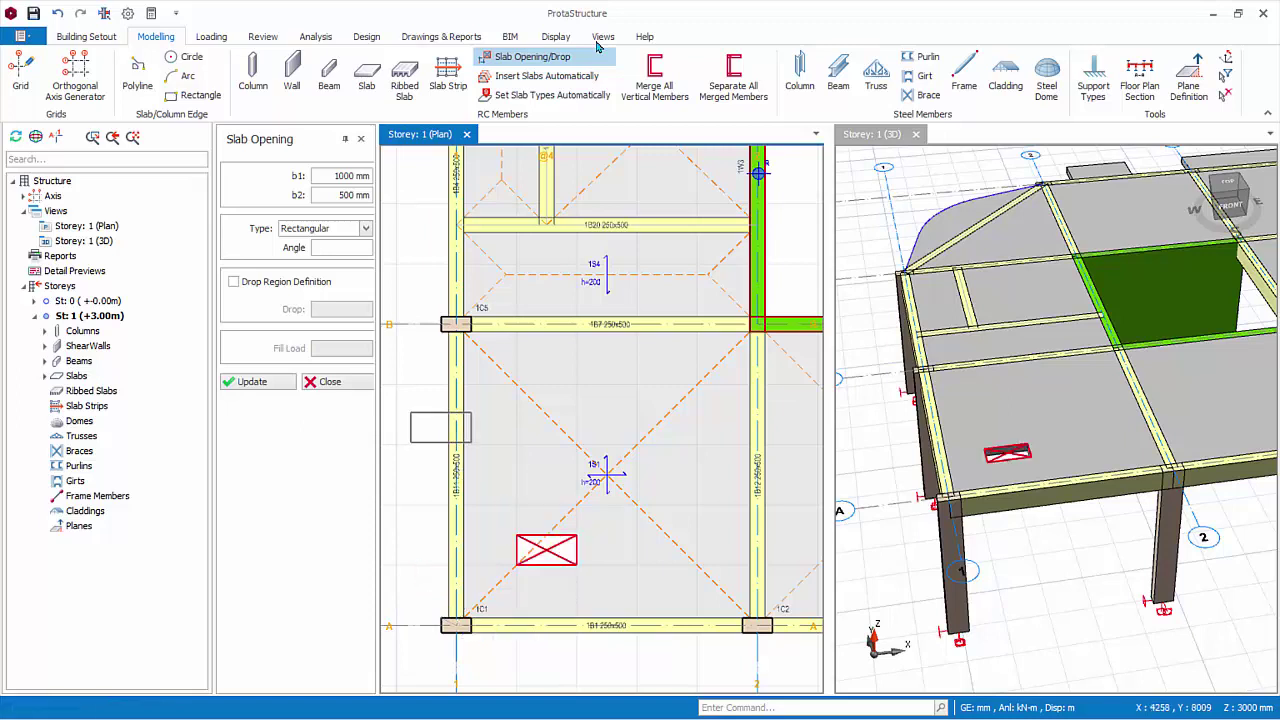
{"action": "key", "text": "Tab"}
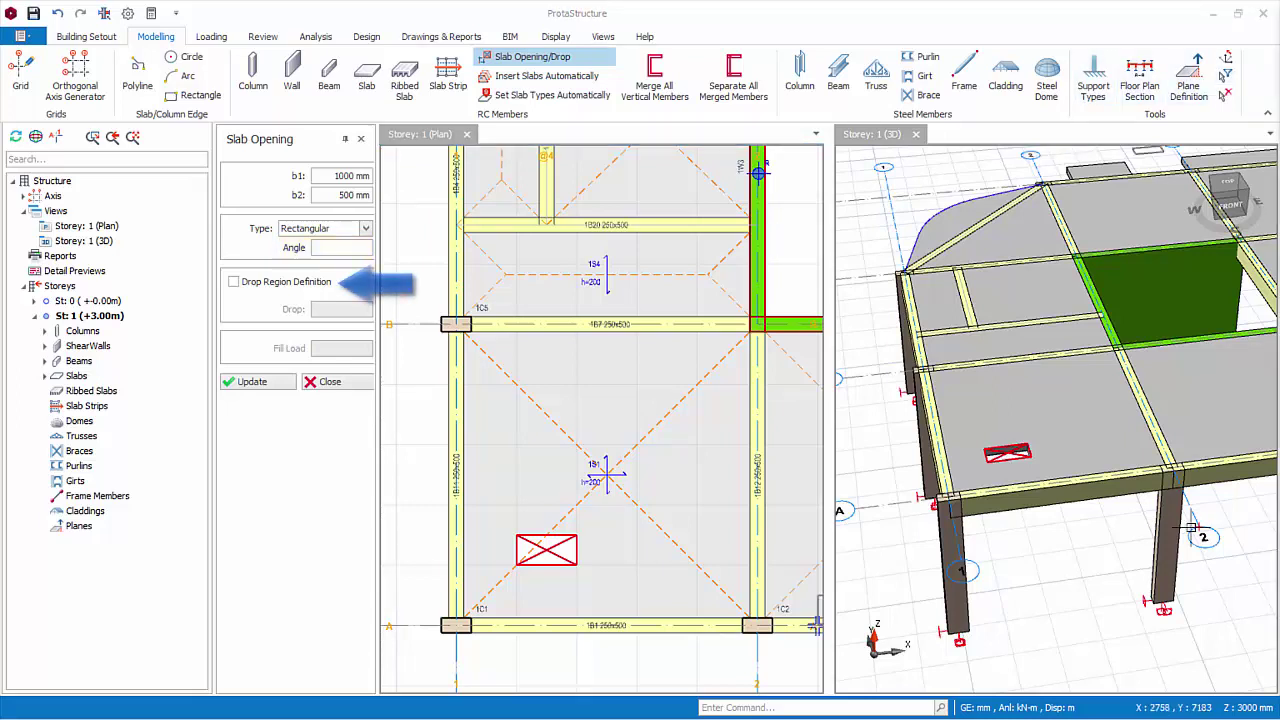
- Enable Drop Region Definition with a -50 mm drop and place it referenced to grid A/1
{"action": "left_click", "coordinate": [234, 287]}
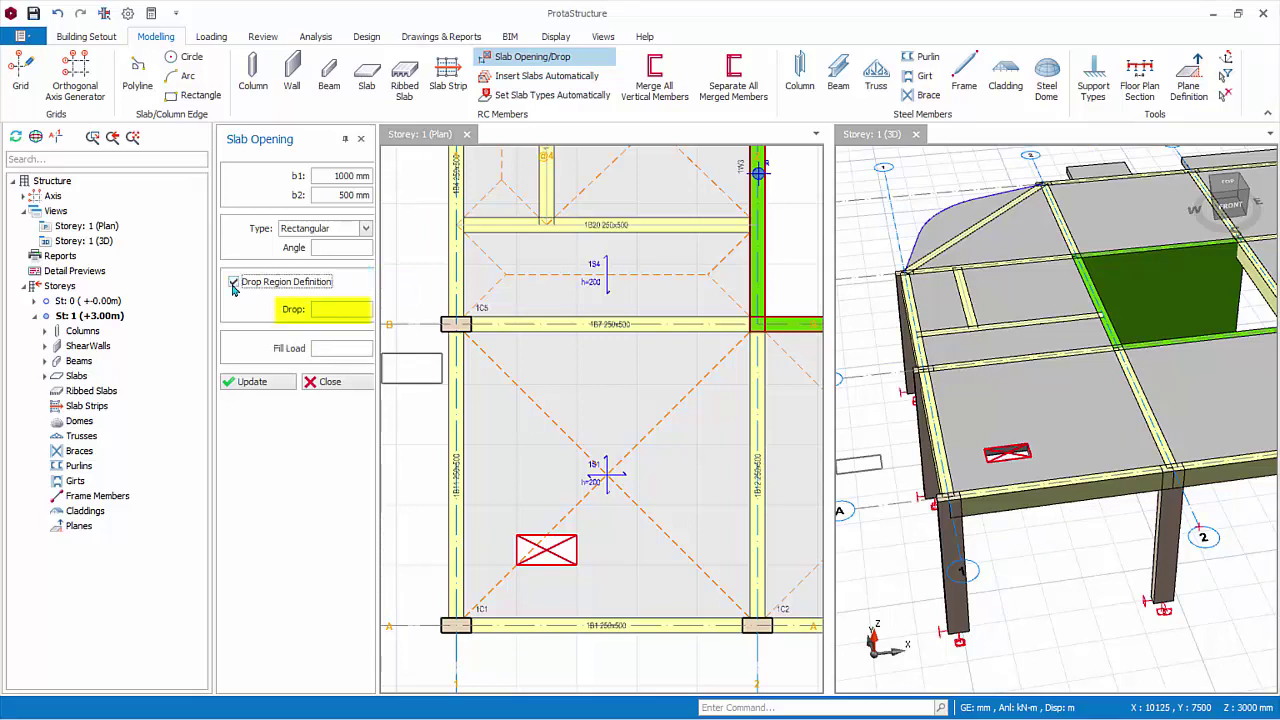
{"action": "key", "text": "Tab"}
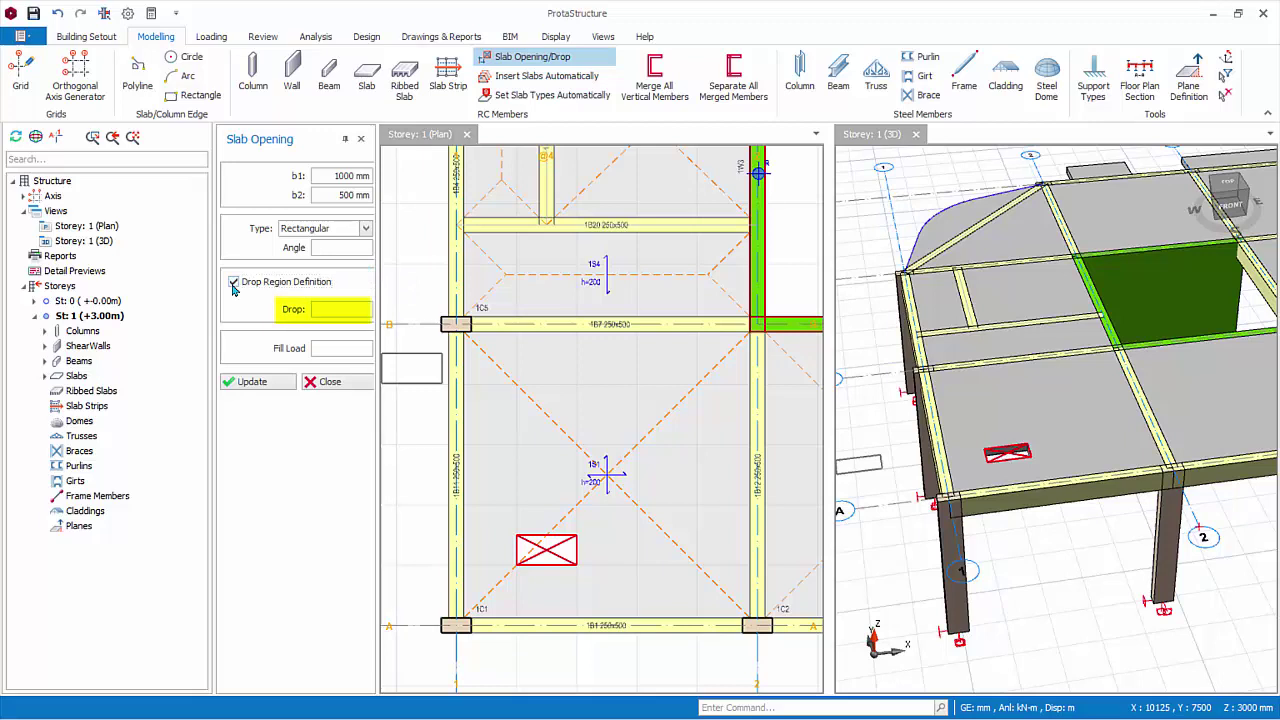
{"action": "type", "text": "-50"}
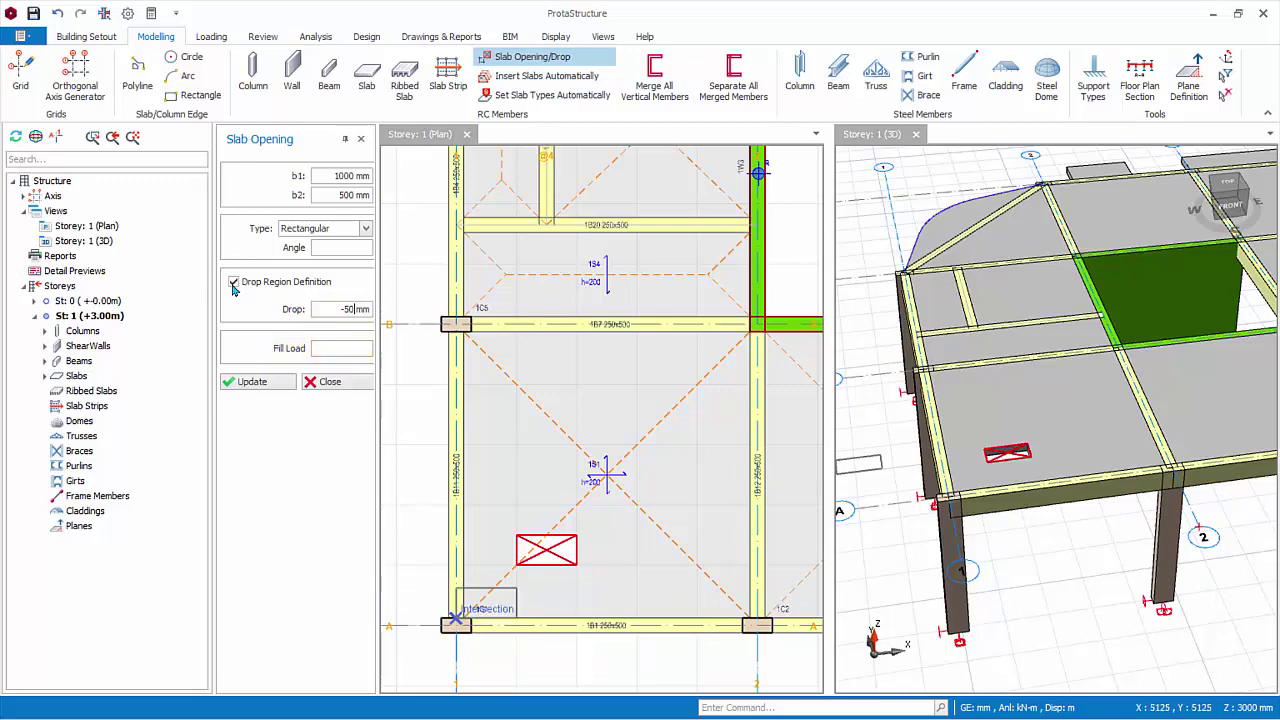
{"action": "left_click", "coordinate": [455, 625]}
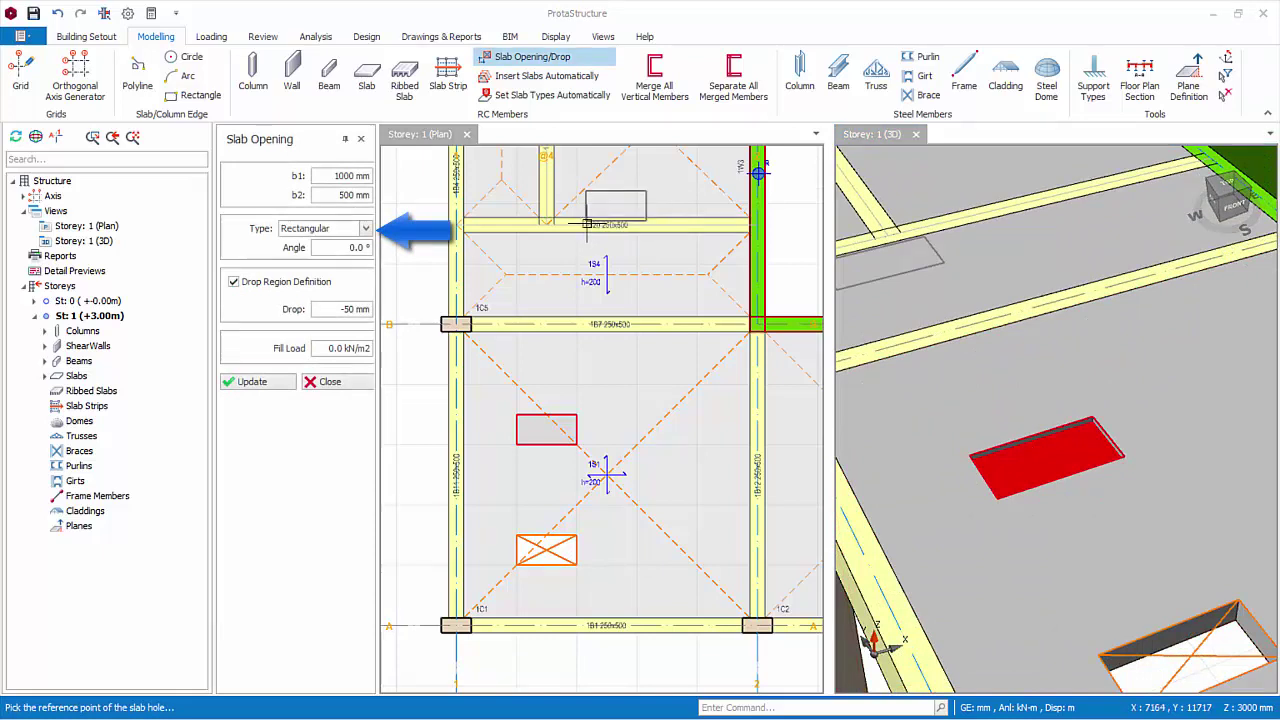
- Place a 1000 mm circular opening without drop at the midpoint, referenced to grid A/1
{"action": "left_click", "coordinate": [366, 229]}
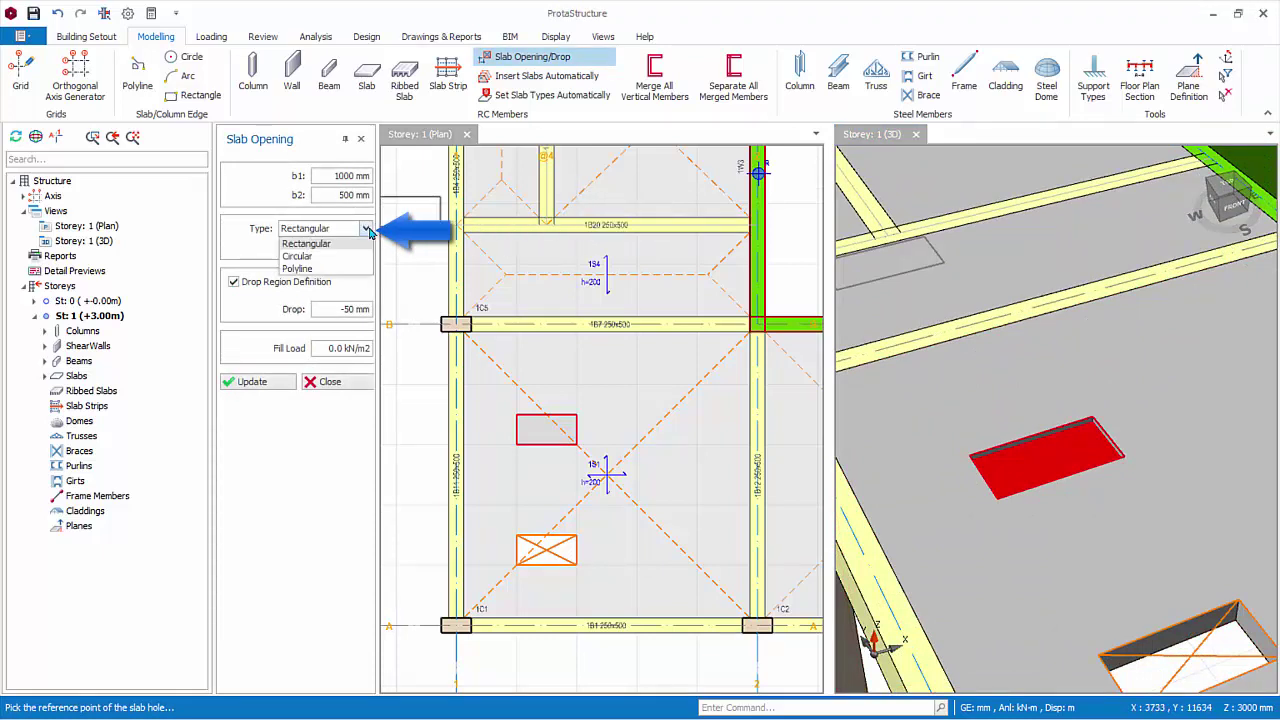
{"action": "key", "text": "Down"}
{"action": "key", "text": "Return"}
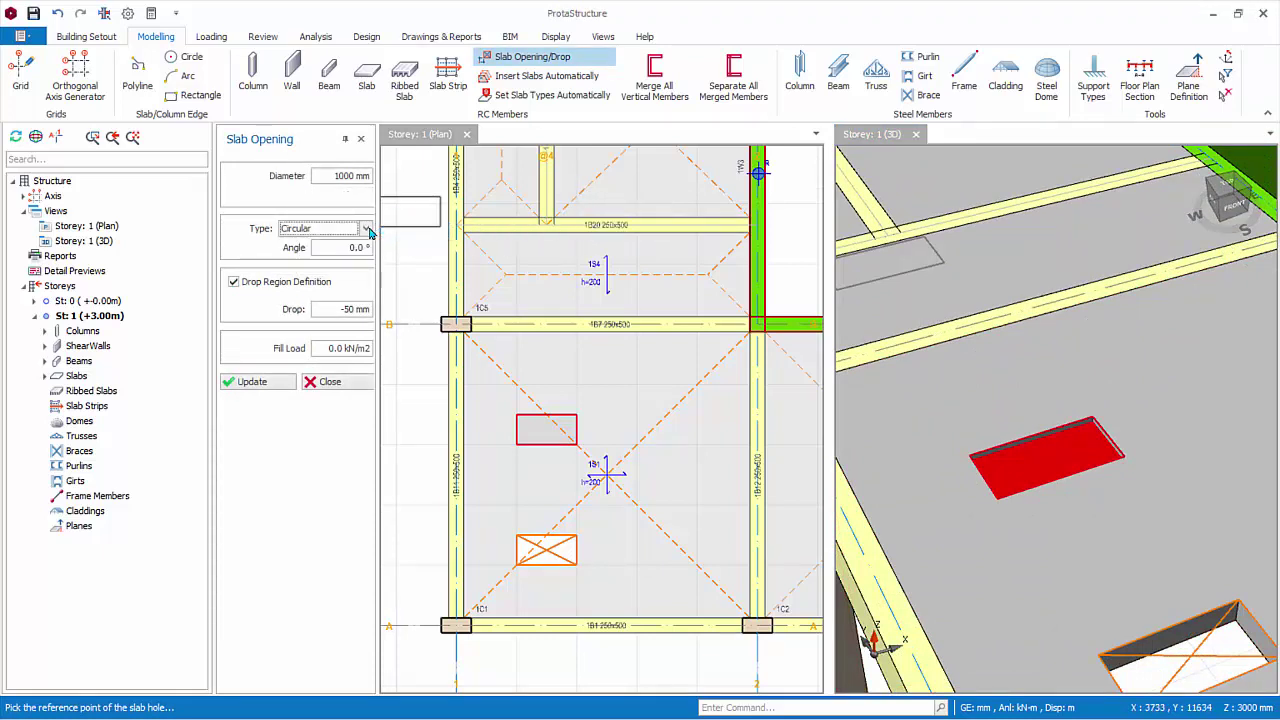
{"action": "key", "text": "space"}
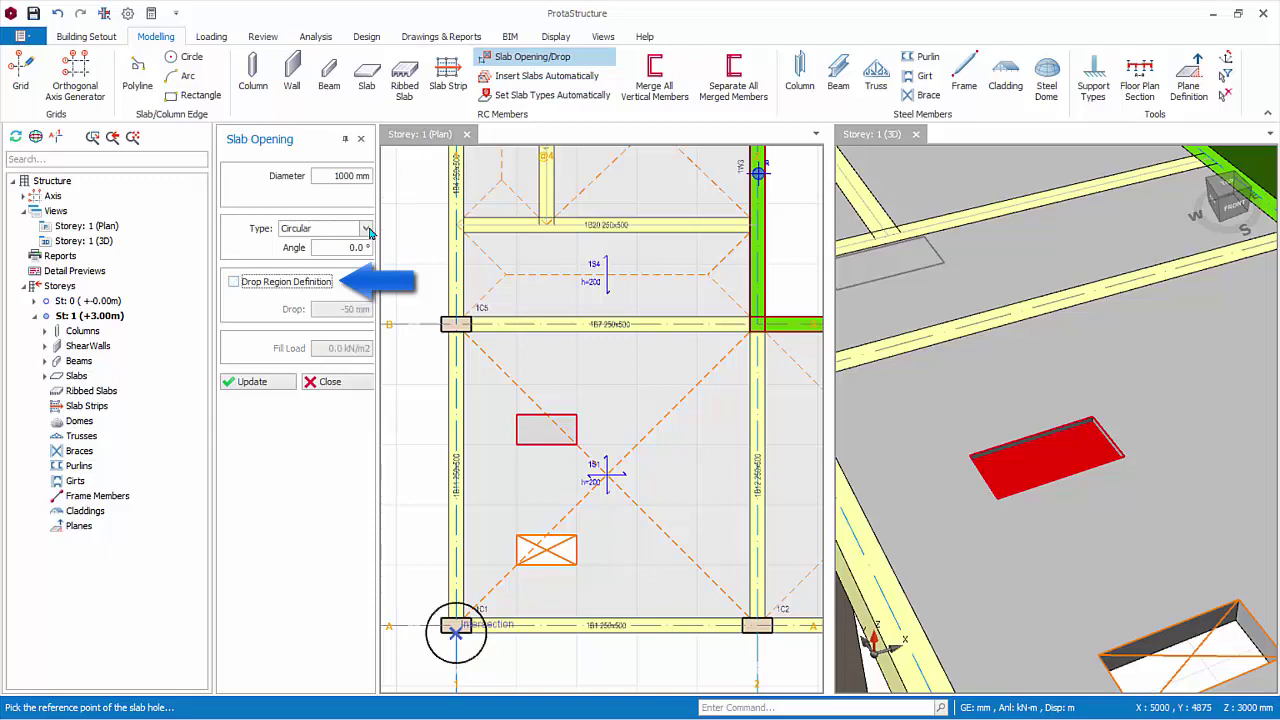
{"action": "left_click", "coordinate": [455, 625]}
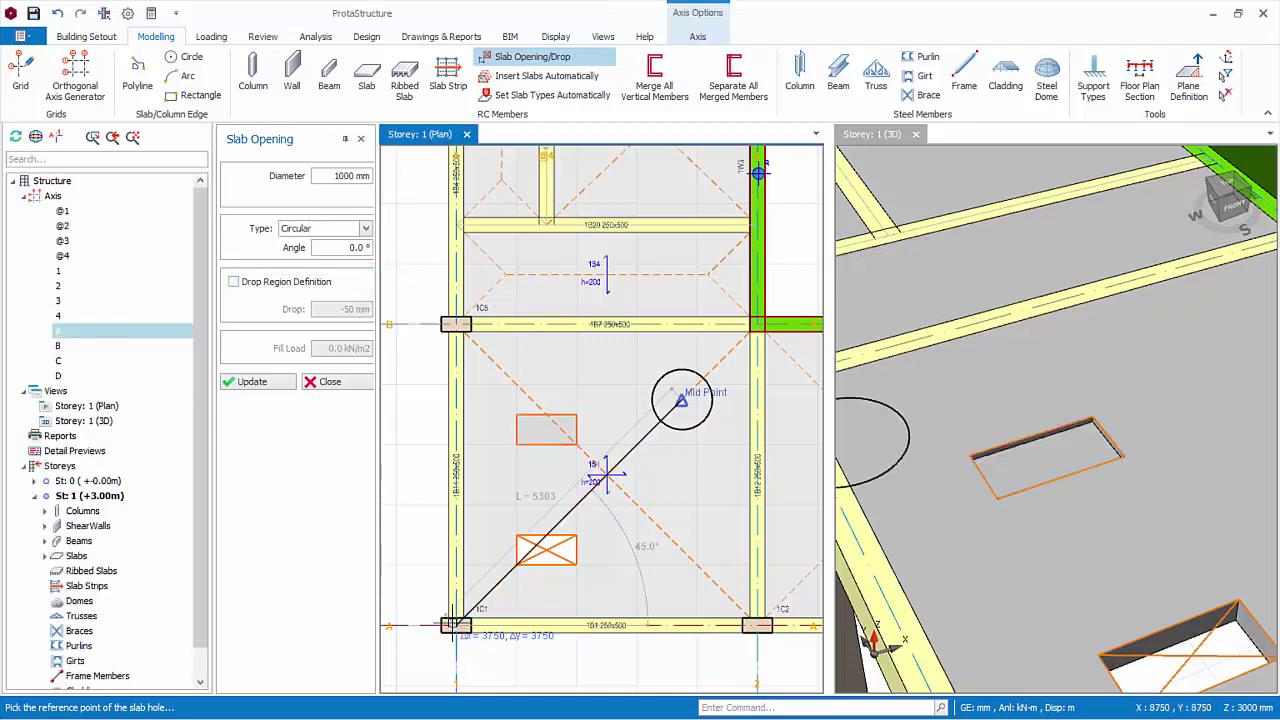
{"action": "left_click", "coordinate": [646, 397]}
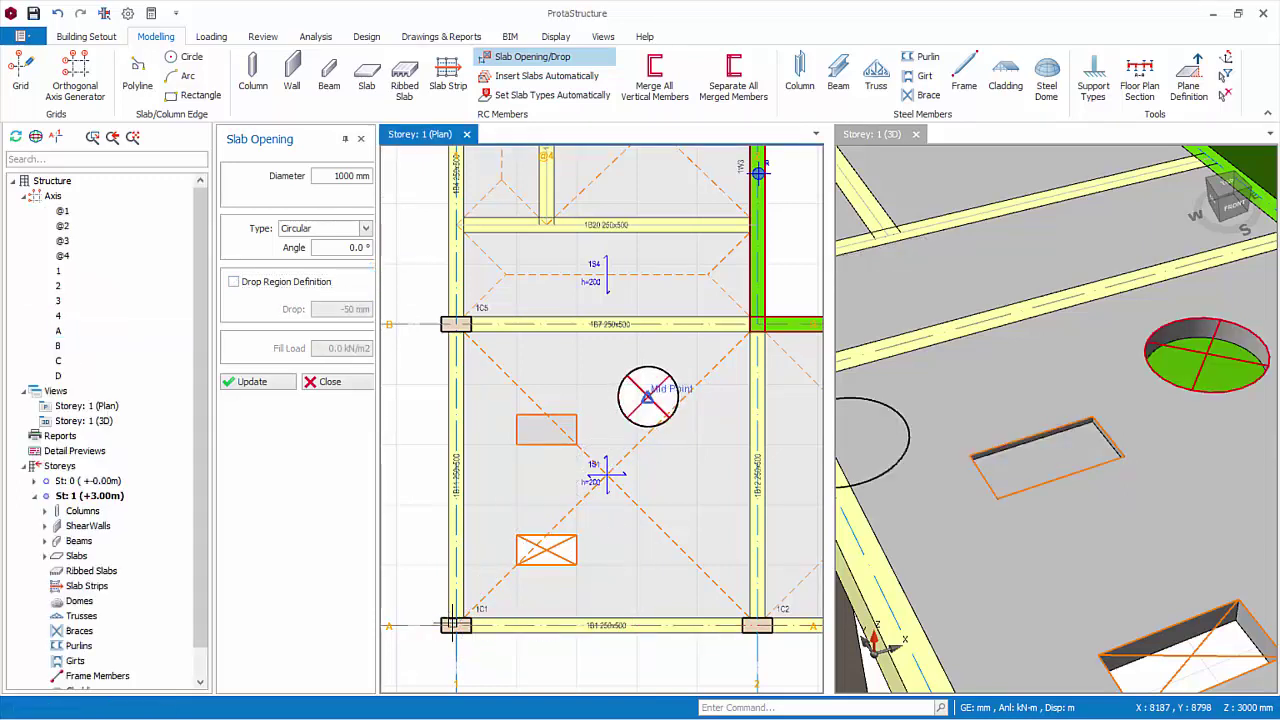
- Draw a 1663 × 1280 mm polyline opening with a vertical left edge and arched top
{"action": "left_click", "coordinate": [366, 230]}
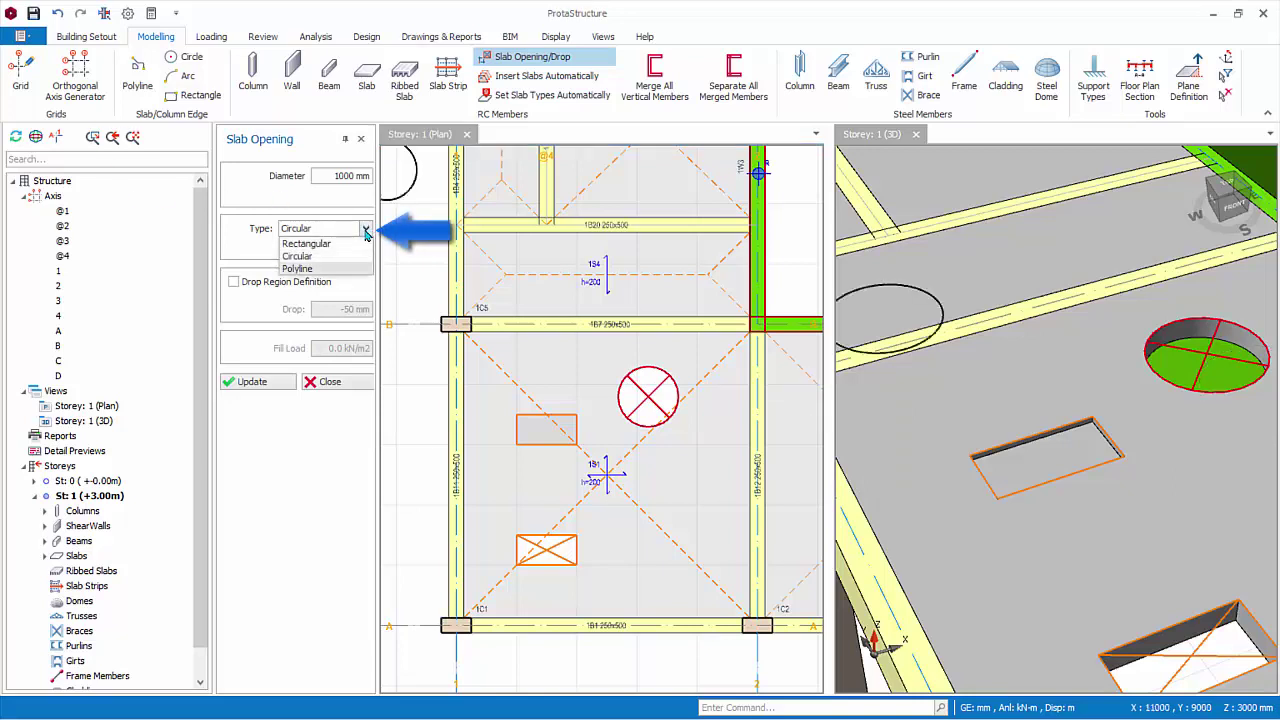
{"action": "key", "text": "Down"}
{"action": "key", "text": "Return"}
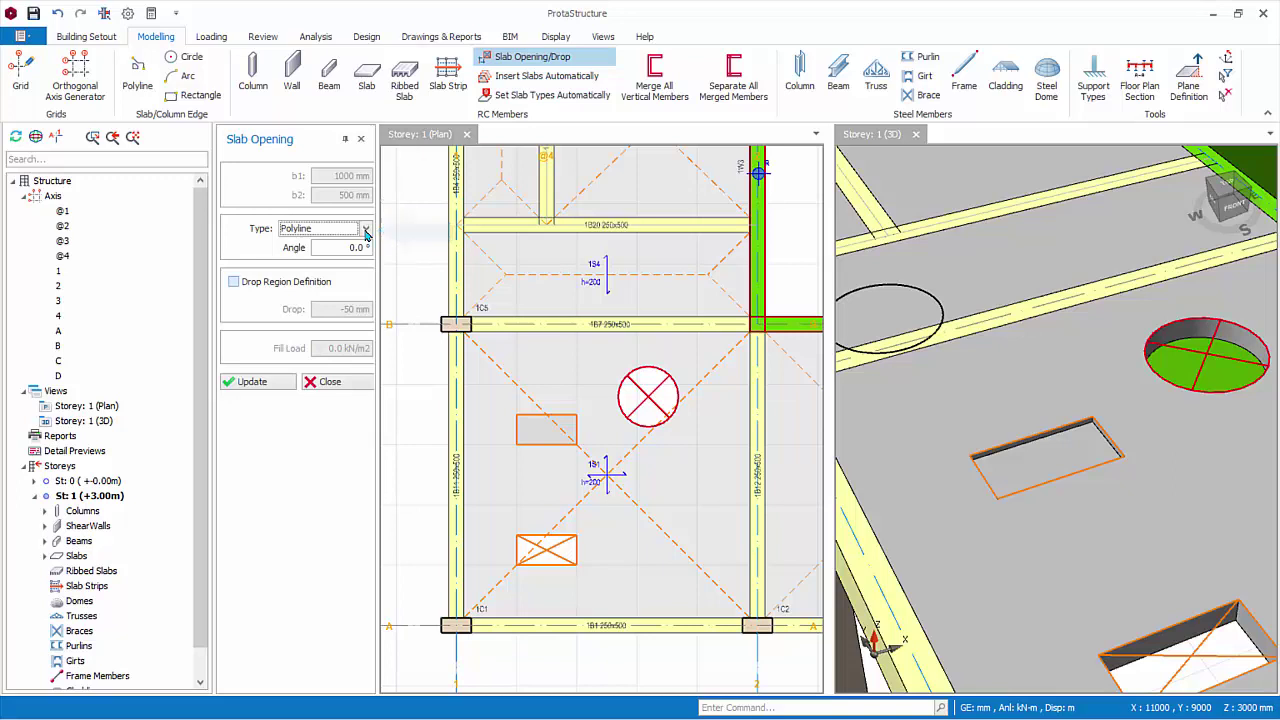
{"action": "left_click", "coordinate": [636, 566]}
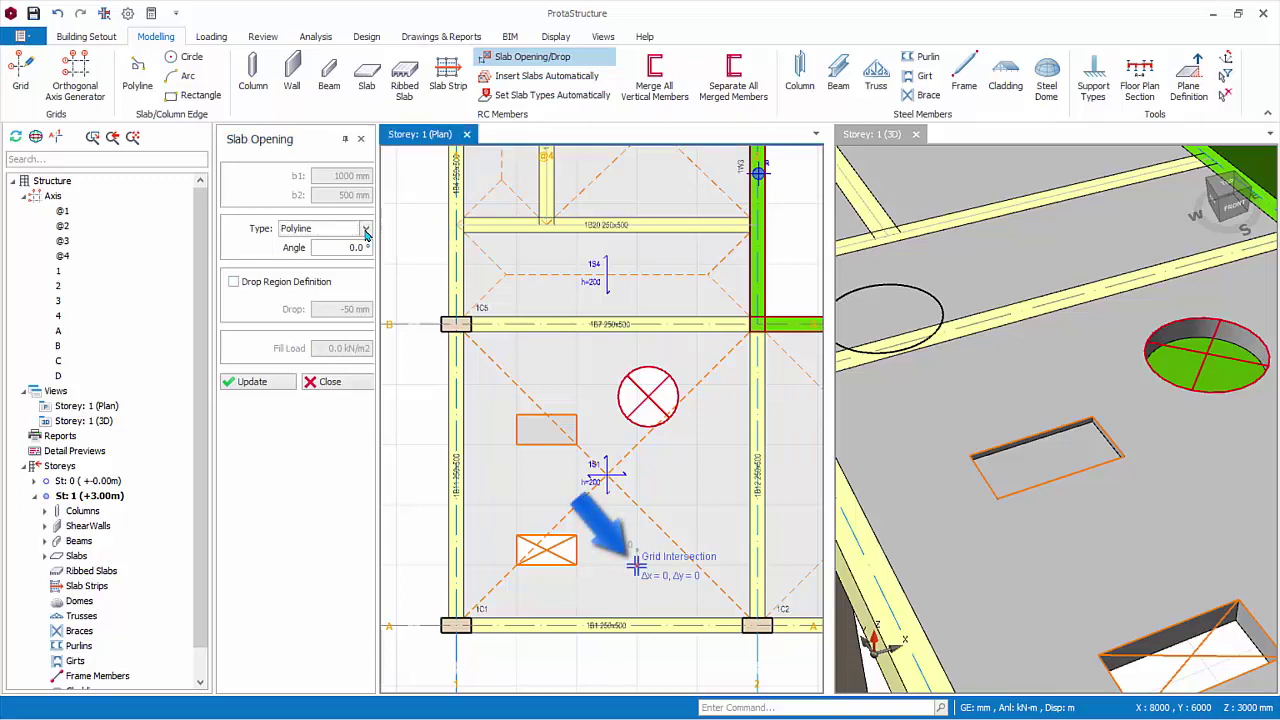
{"action": "left_click", "coordinate": [636, 504]}
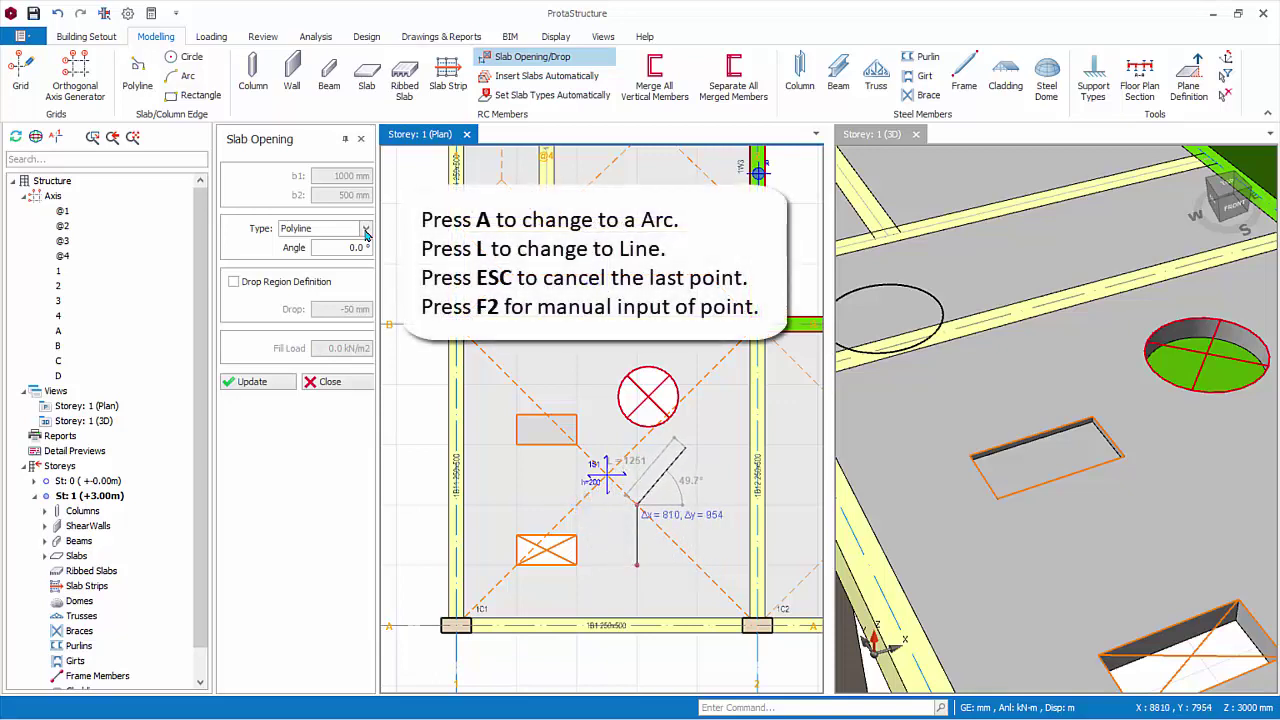
{"action": "key", "text": "a"}
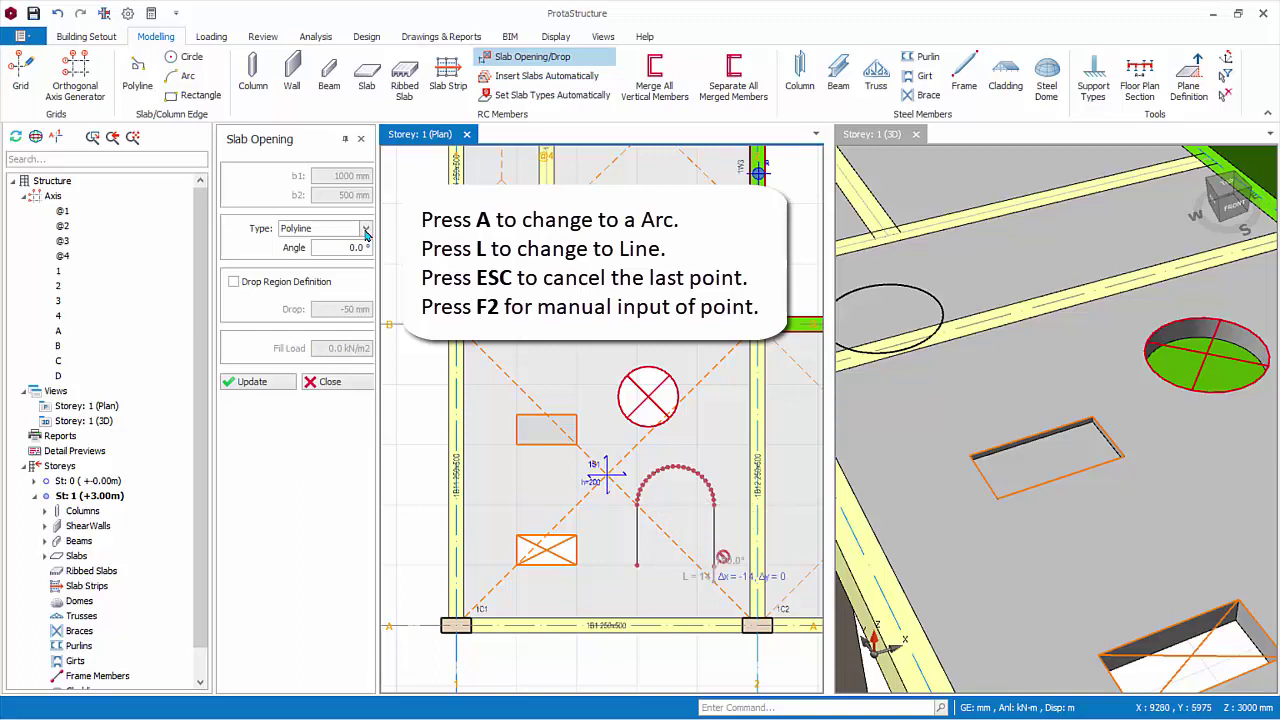
{"action": "left_click", "coordinate": [714, 565]}
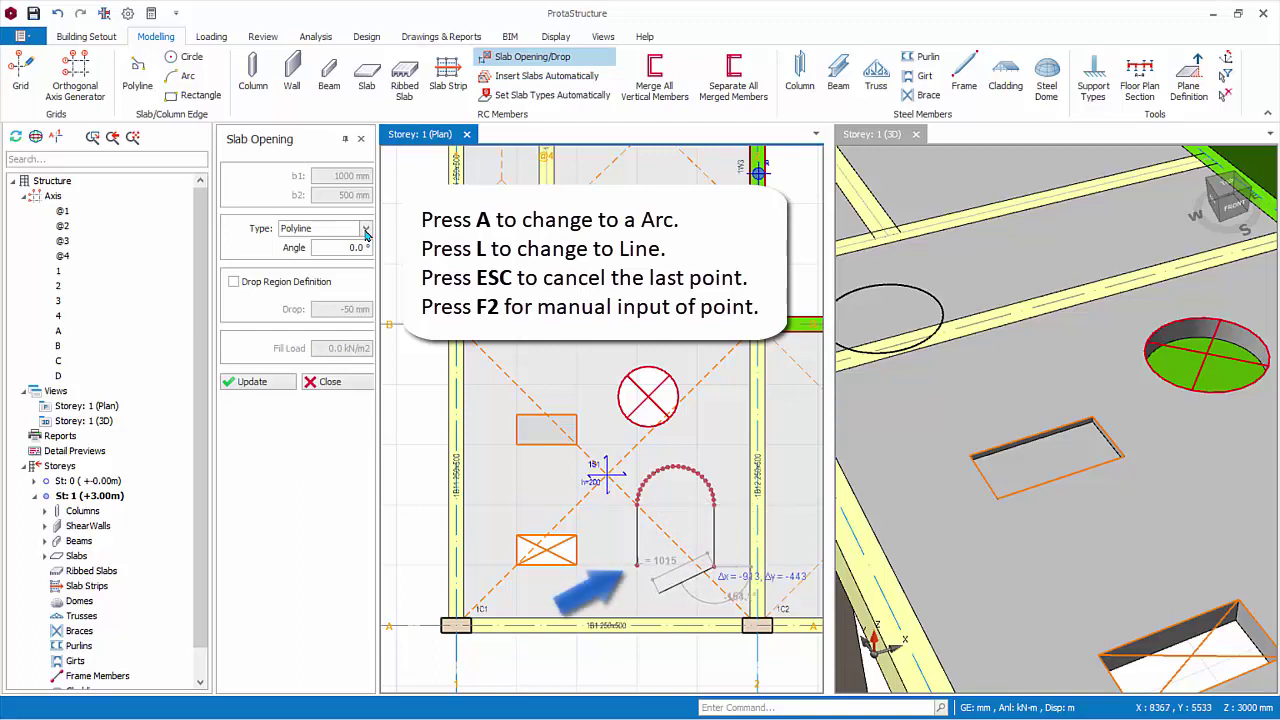
{"action": "left_click", "coordinate": [636, 565]}
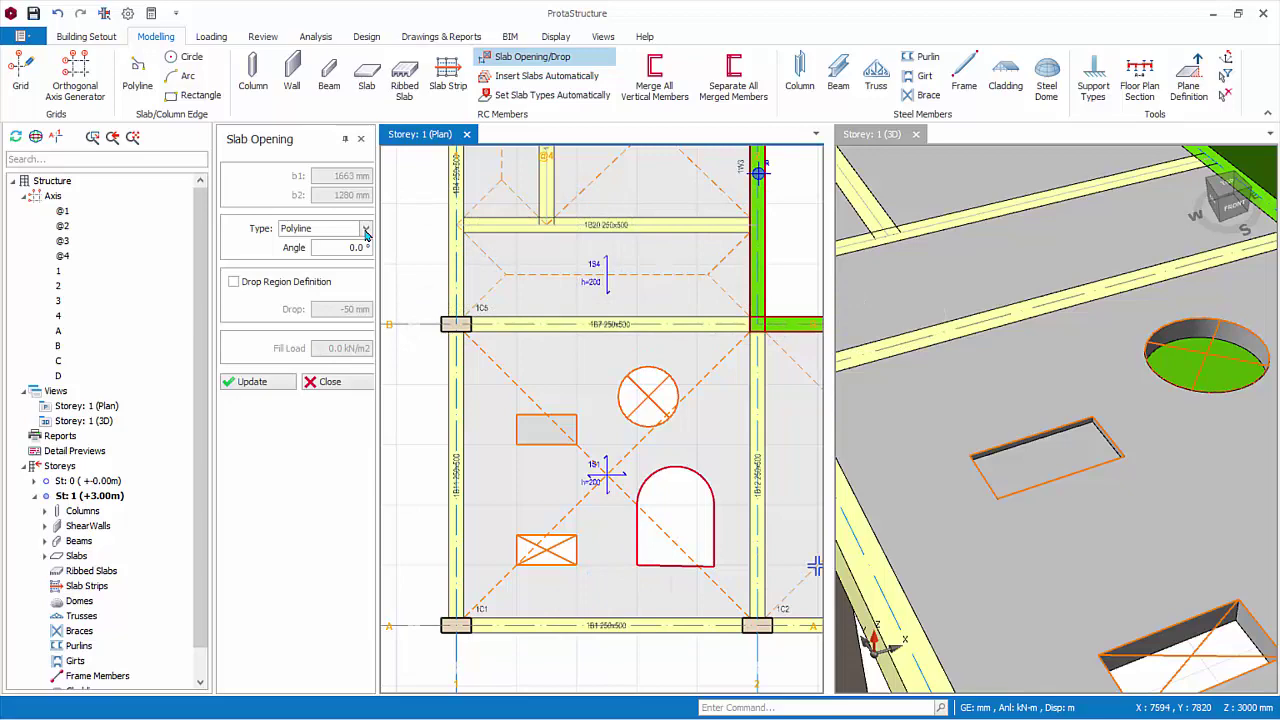
- Delete the slab drop, circular opening and arched opening from slab 1S1
{"action": "key", "text": "Escape"}
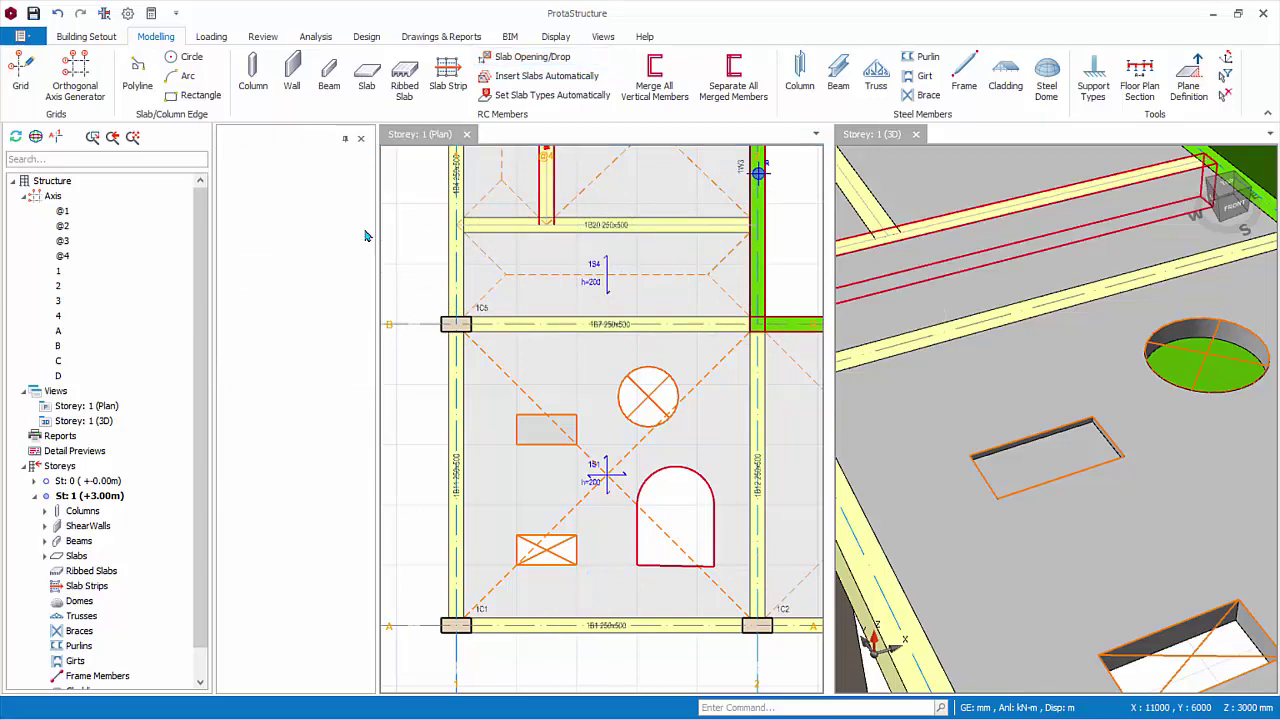
{"action": "left_click", "coordinate": [366, 345]}
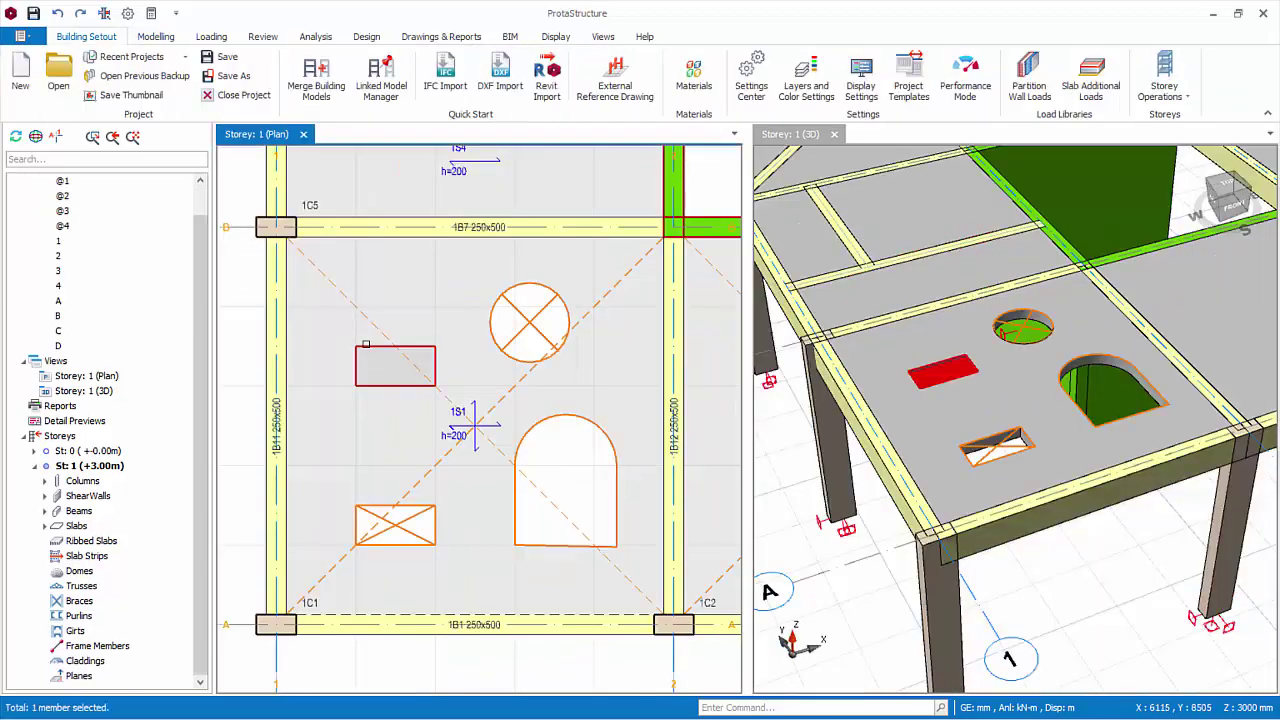
{"action": "key", "text": "Delete"}
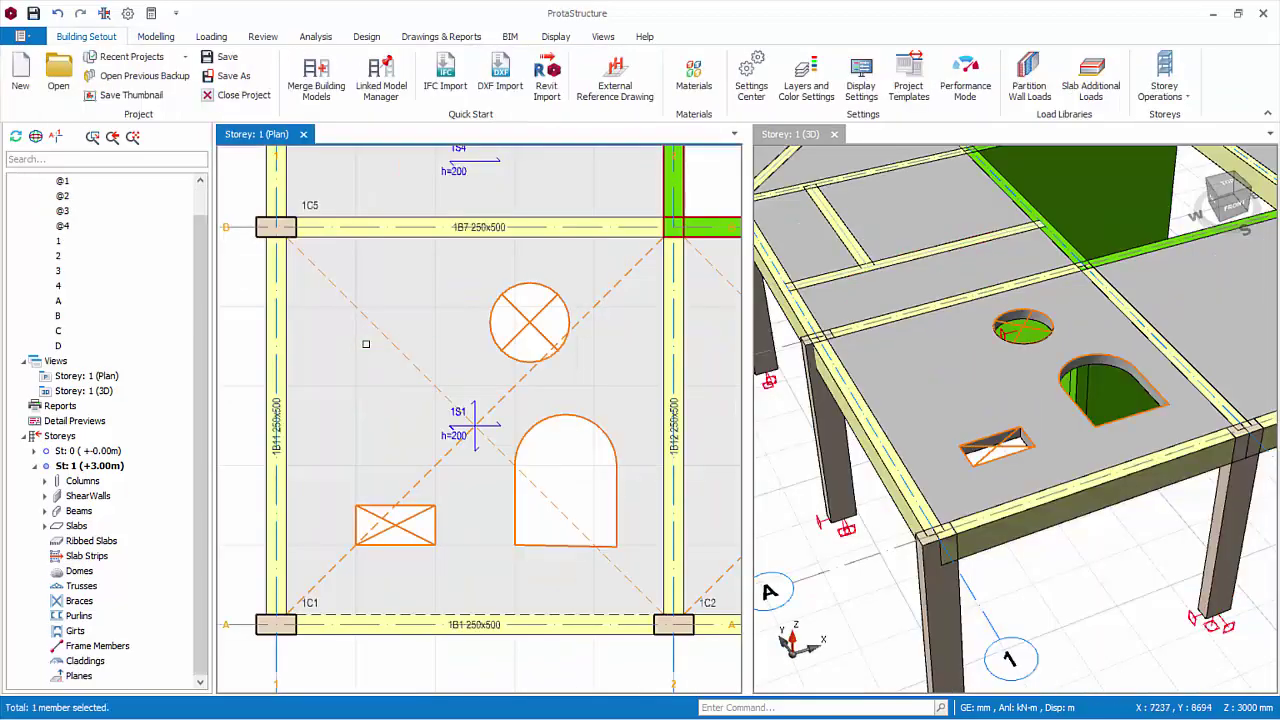
{"action": "key", "text": "Delete"}
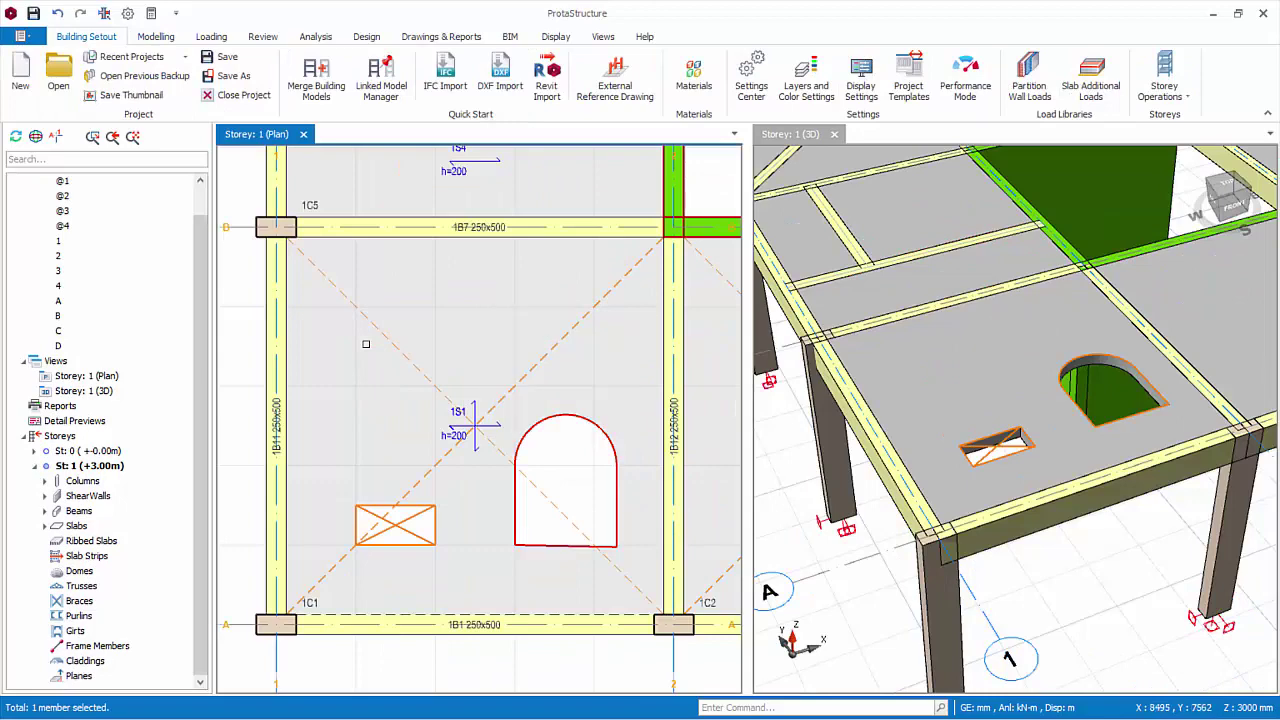
{"action": "key", "text": "Delete"}
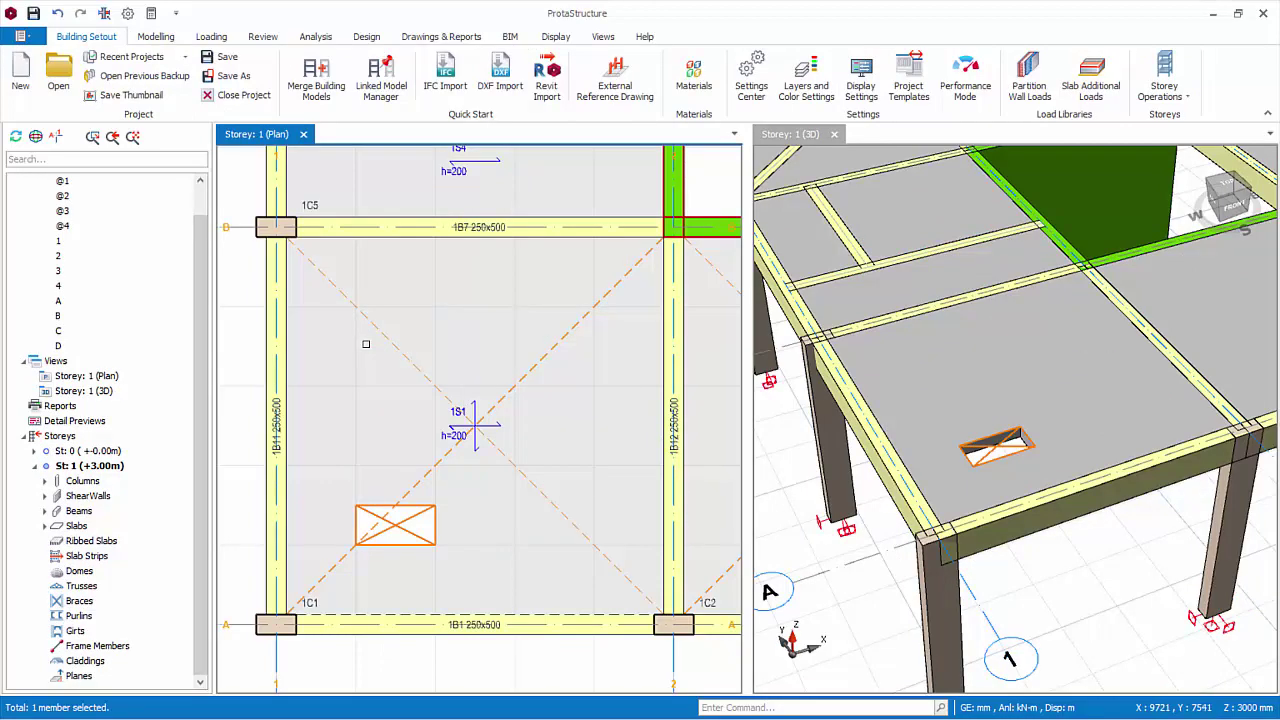